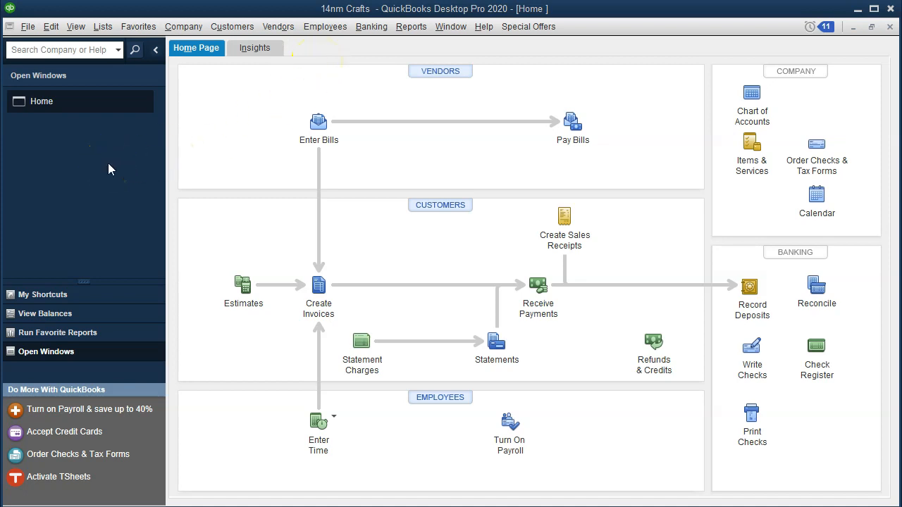
Display the Open Window List beside the home page
click(99, 26)
click(76, 27)
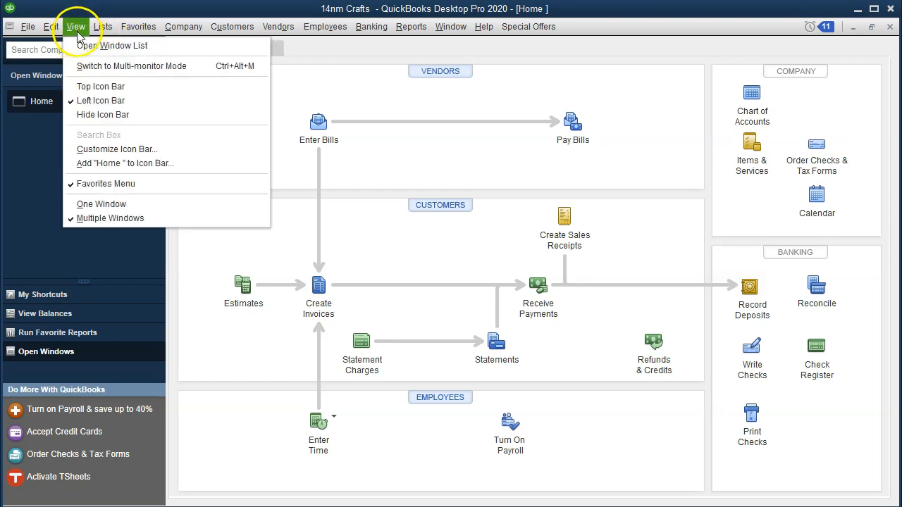
click(112, 46)
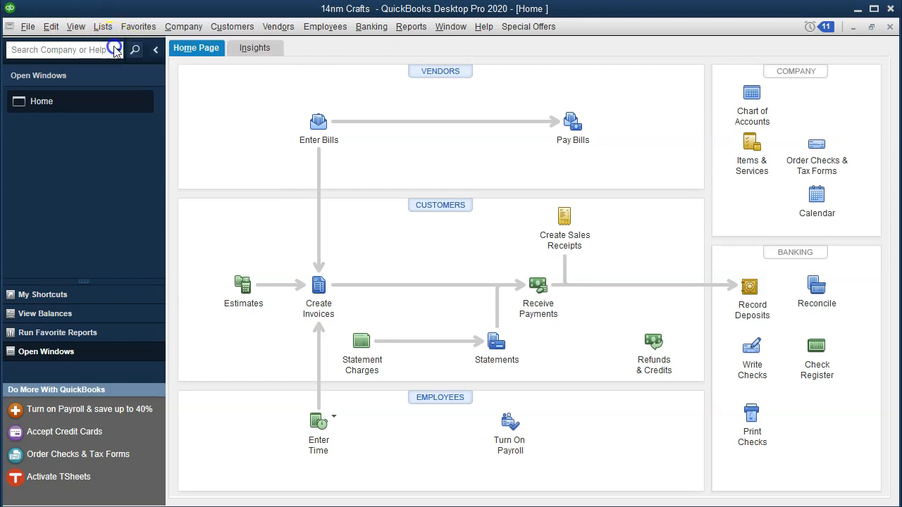
Run the Trial Balance report for the period 01/01/2020 to 12/31/2020
click(416, 32)
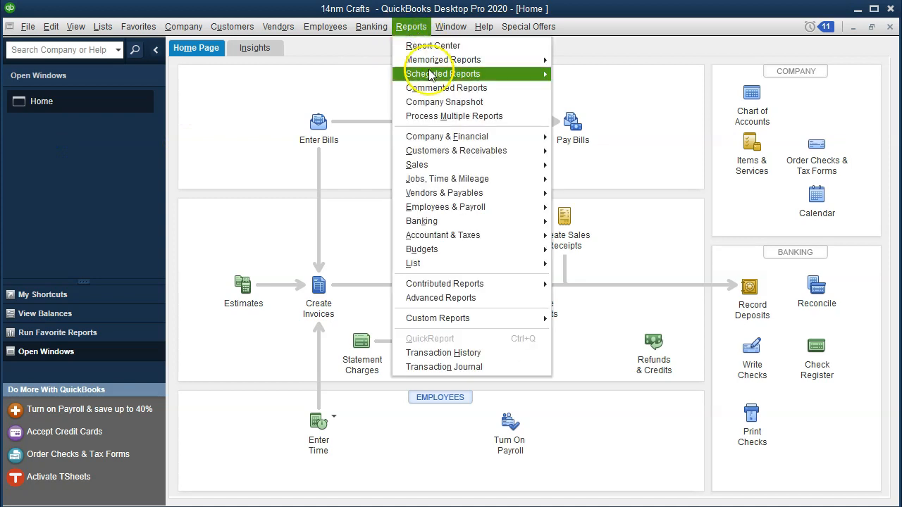
mouse_move(478, 238)
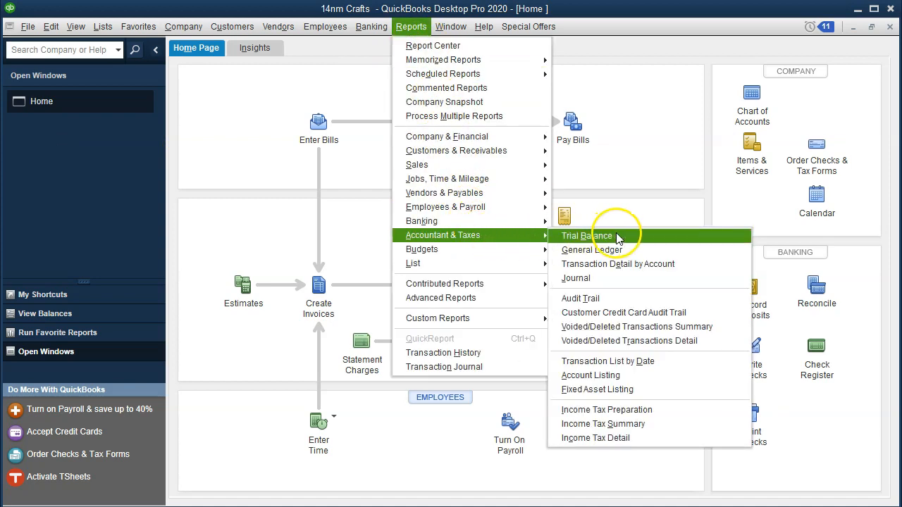
click(610, 237)
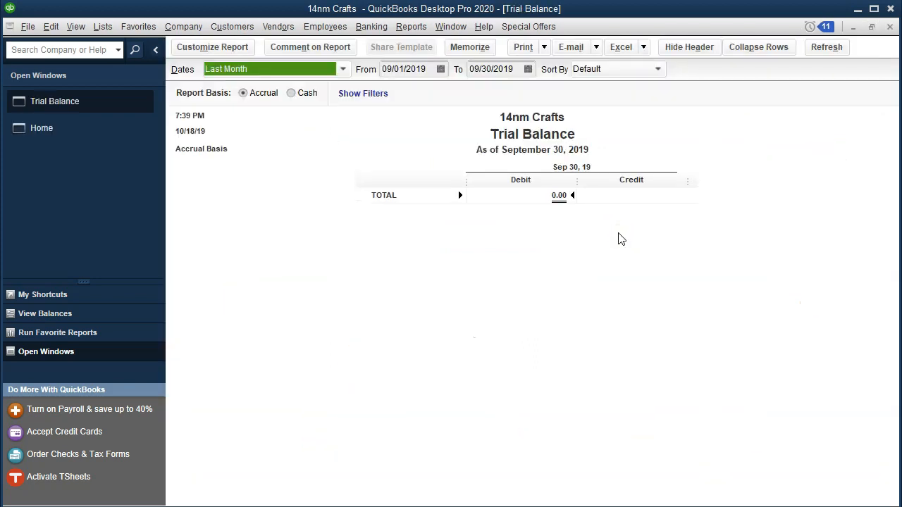
key(Tab)
text(01/01/2020)
key(Tab)
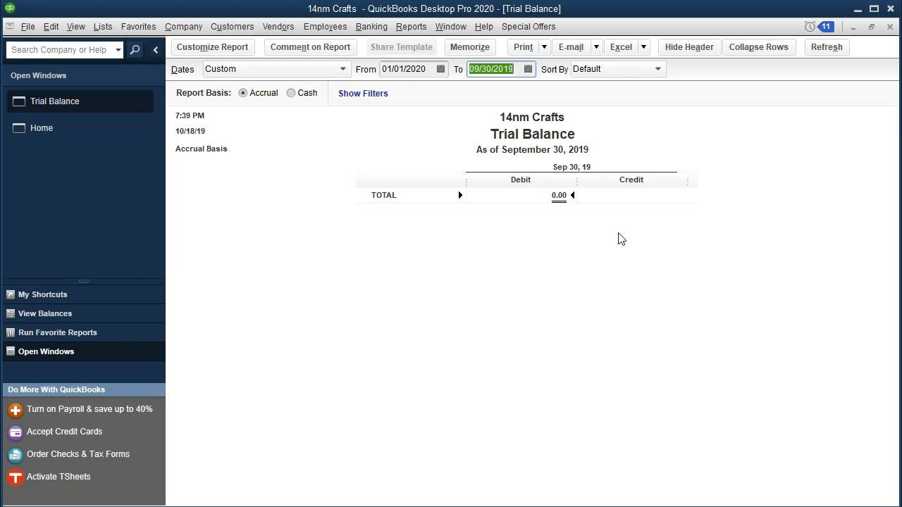
text(12/31/)
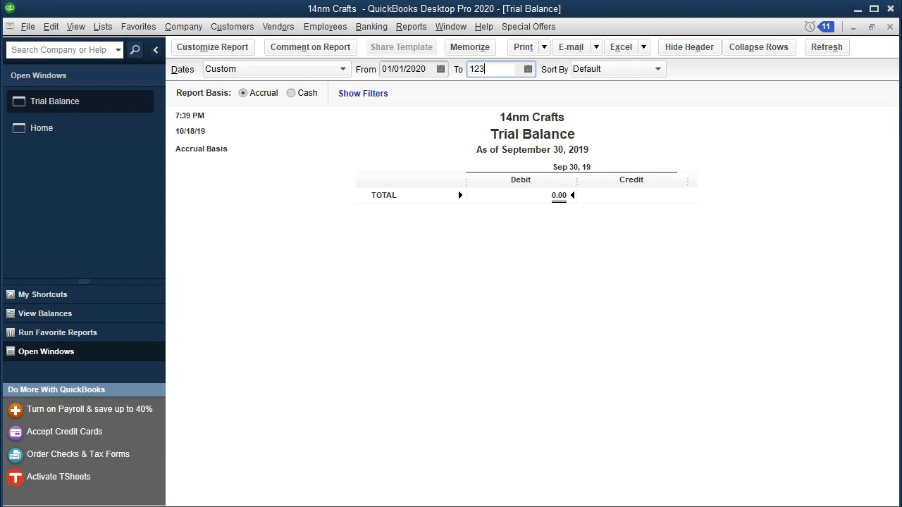
text(2020)
key(Tab)
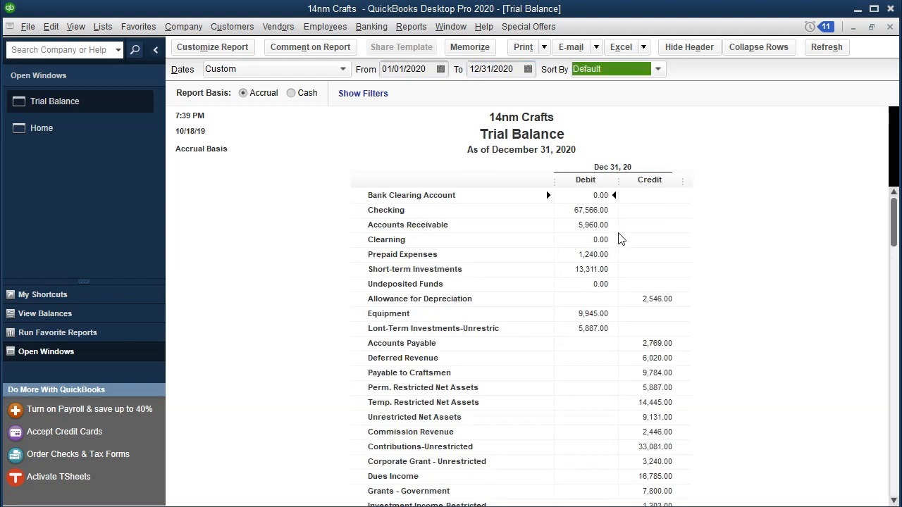
Set the Trial Balance report's column label font to size 11 and apply the change to all related fonts
click(216, 50)
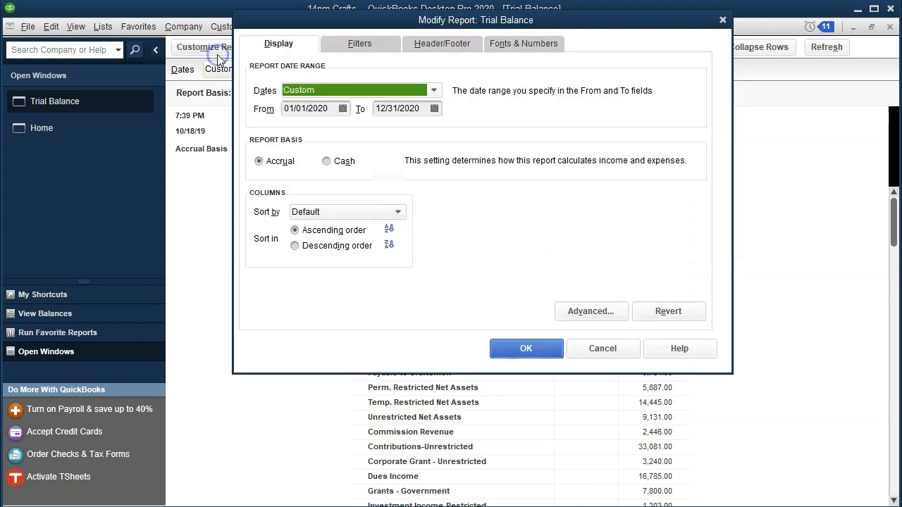
click(512, 42)
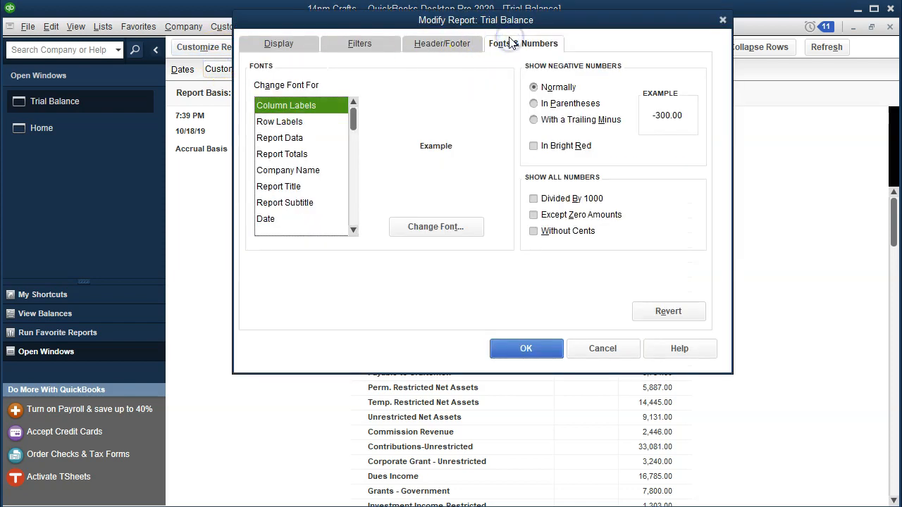
click(448, 227)
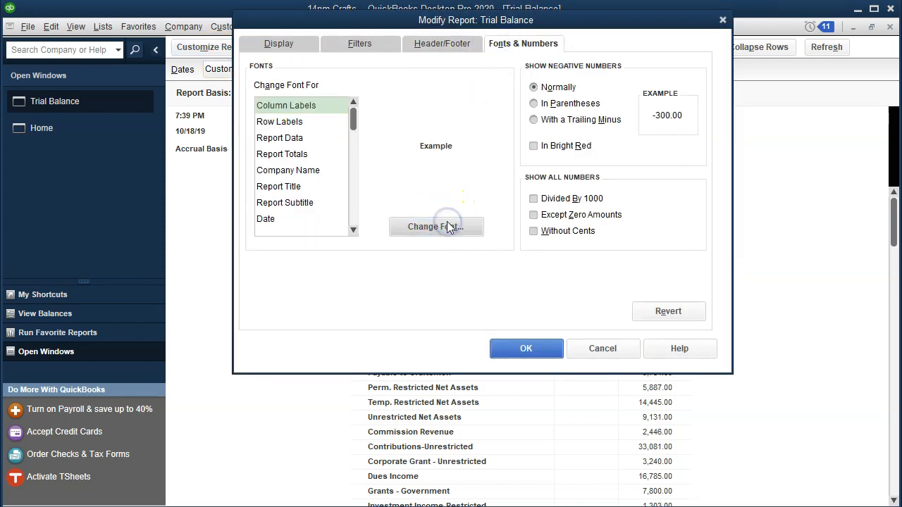
click(447, 174)
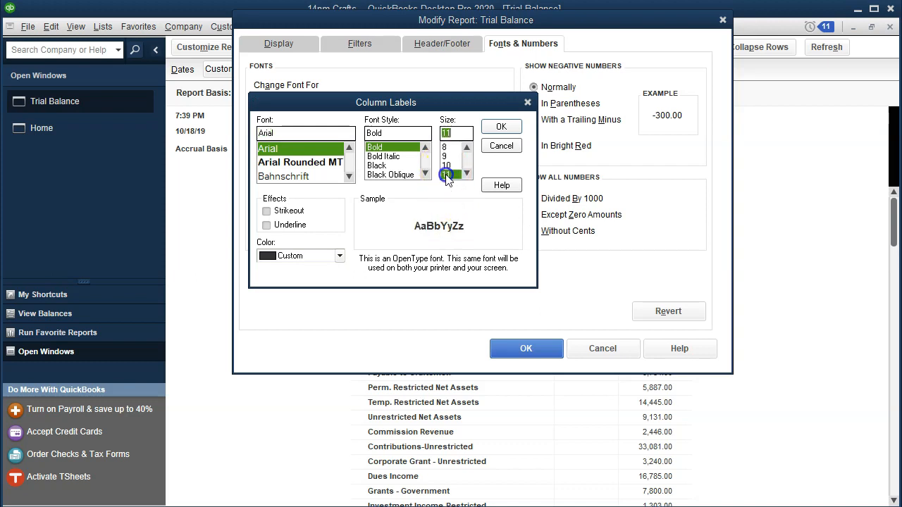
click(500, 128)
click(387, 108)
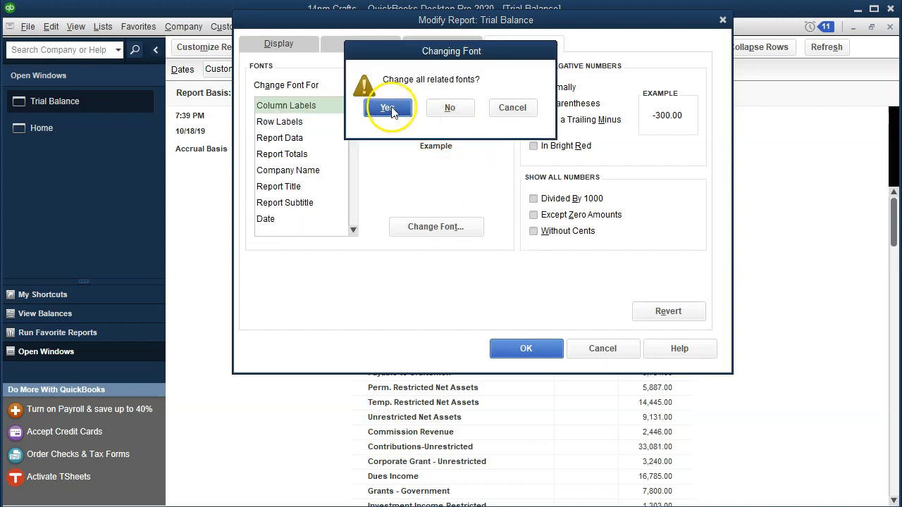
click(494, 352)
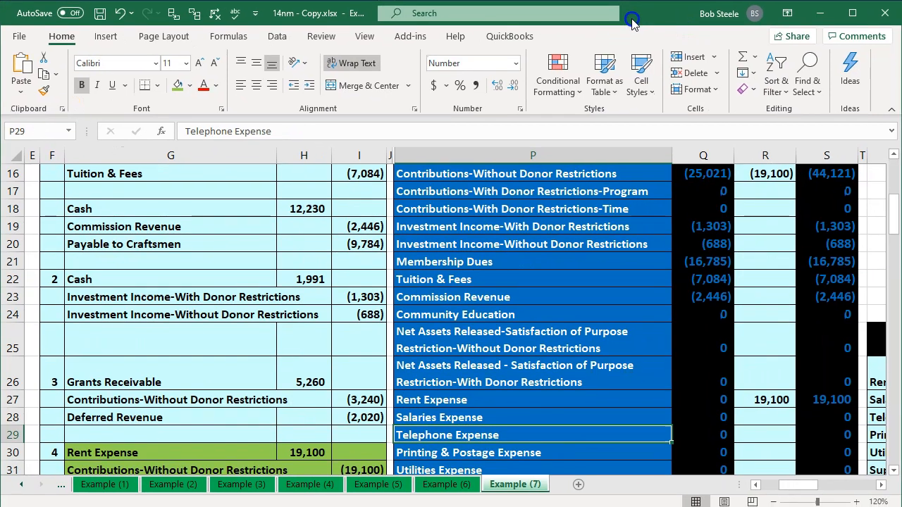
Switch to the Excel workbook 14nm - Copy.xlsx and move the green highlight to entry 5's Salaries Expense and Cash lines
click(217, 363)
scroll(215, 365, down, 3)
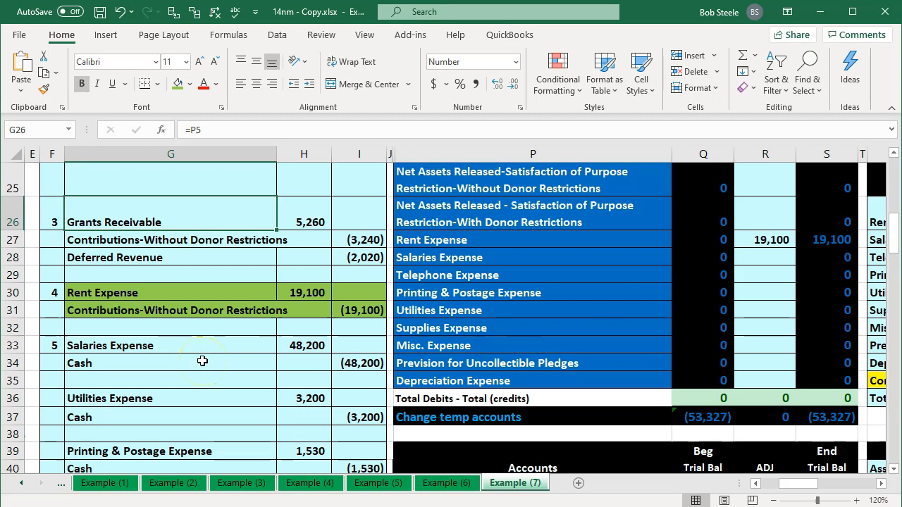
scroll(202, 361, down, 1)
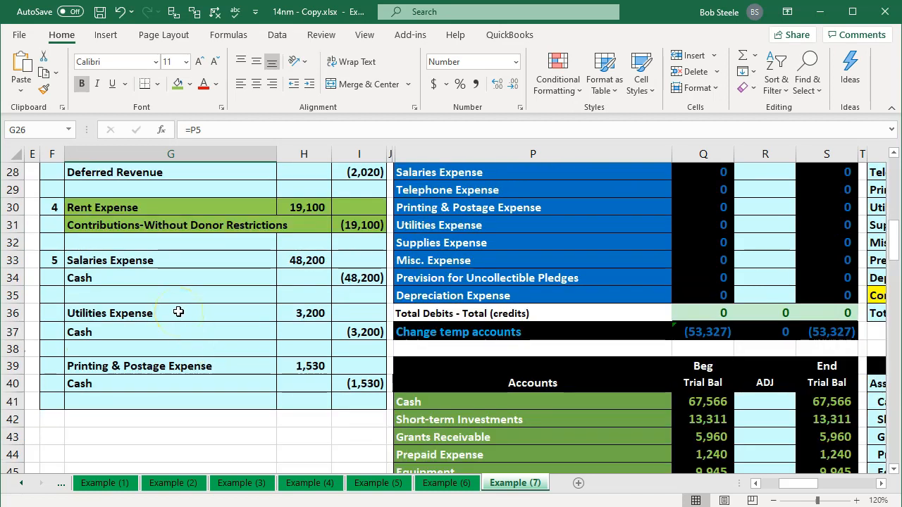
click(137, 272)
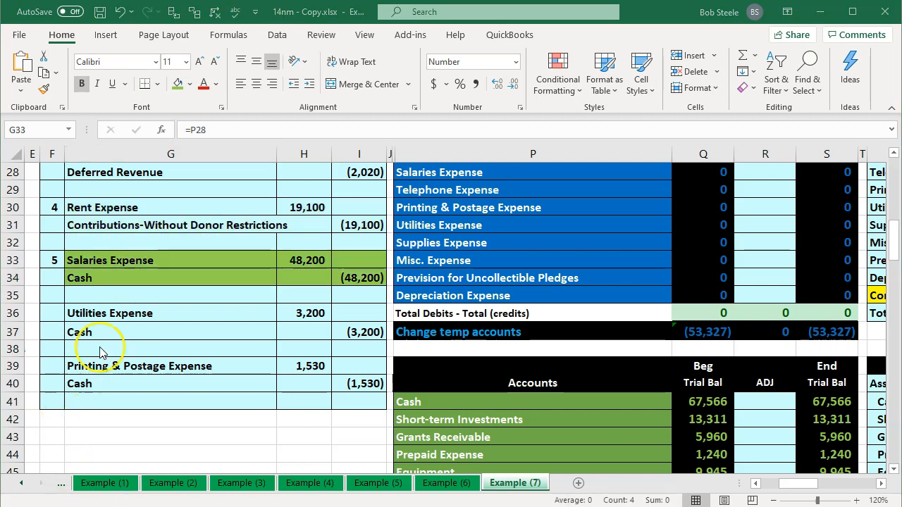
Post the salaries debit by entering =H33 in the Salaries Expense adjustment cell R28
click(129, 282)
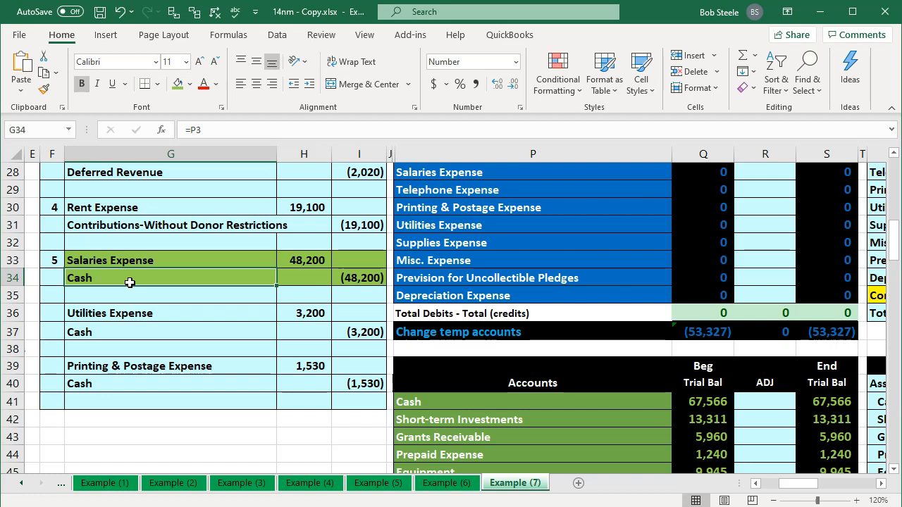
key(Right)
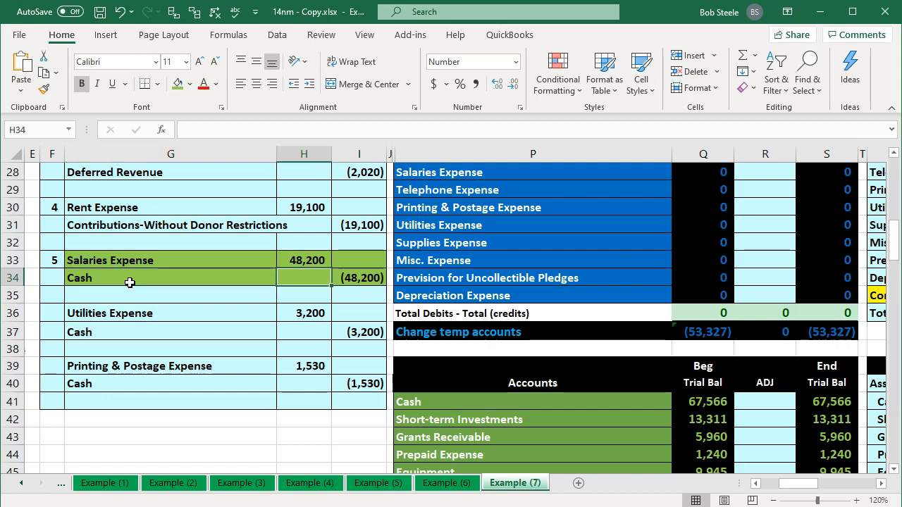
key(Up)
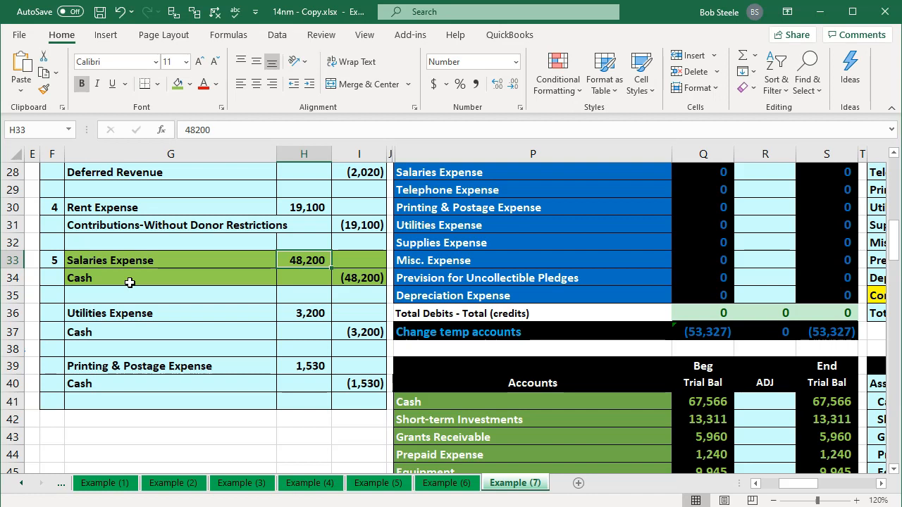
key(Right)
key(Right)
key(Right)
key(Right)
key(Right)
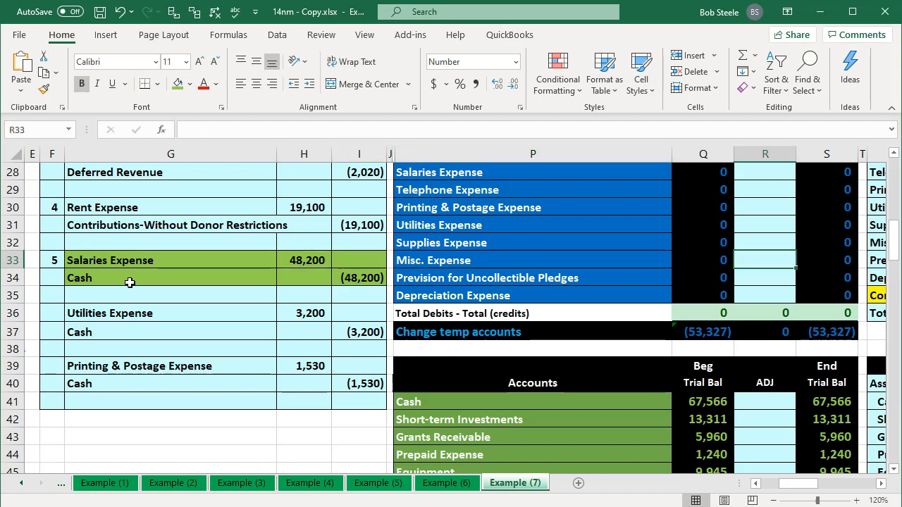
key(Up)
key(Up)
key(Up)
key(Up)
key(Up)
key(Up)
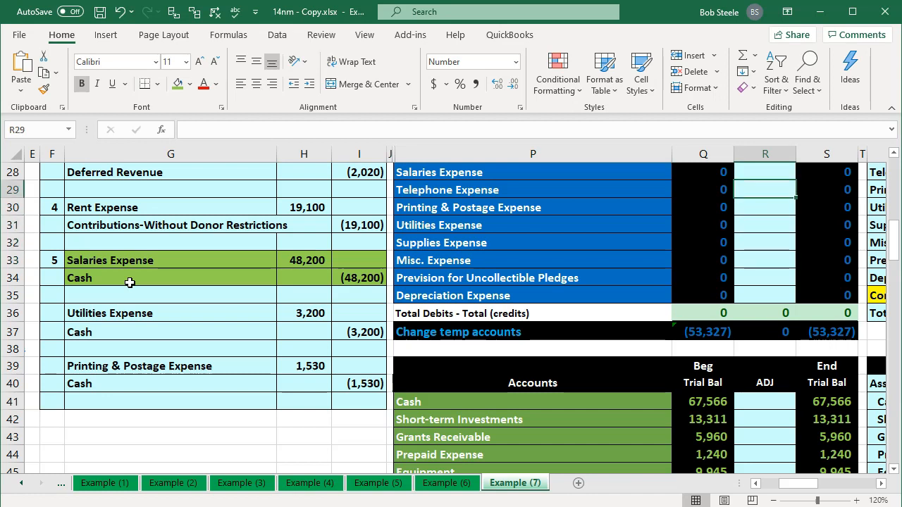
key(Down)
key(Left)
key(Left)
key(Right)
key(Right)
text(=)
key(Down)
key(Down)
key(Down)
key(Down)
key(Left)
key(Left)
key(Left)
key(Left)
key(Left)
key(Down)
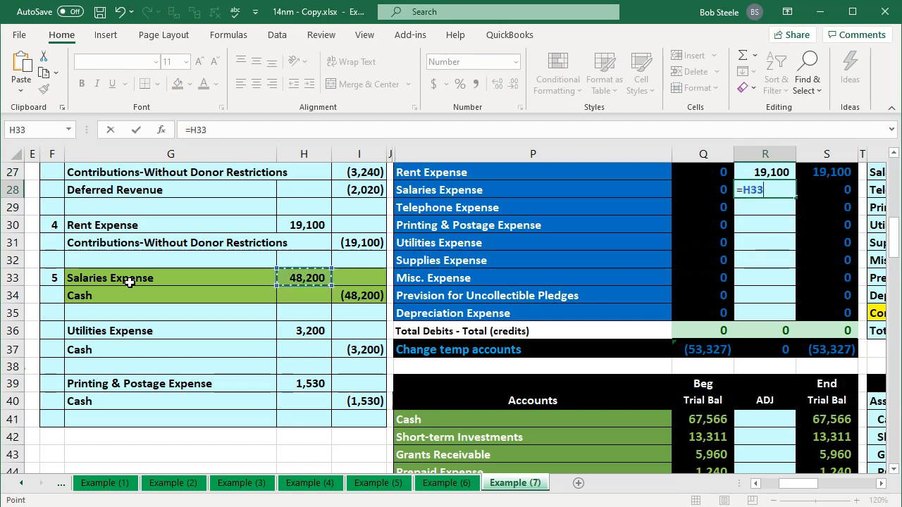
key(Return)
key(Up)
key(Right)
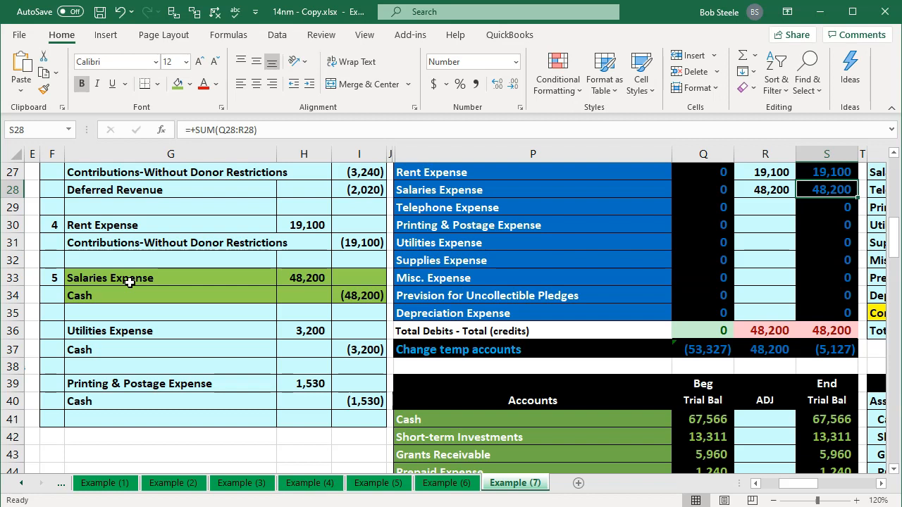
Examine the ending trial balance column upward from the Salaries Expense row
key(Up)
key(Up)
key(Up)
key(Up)
key(Up)
key(Up)
key(Up)
key(Up)
key(Up)
key(Up)
key(Up)
key(Up)
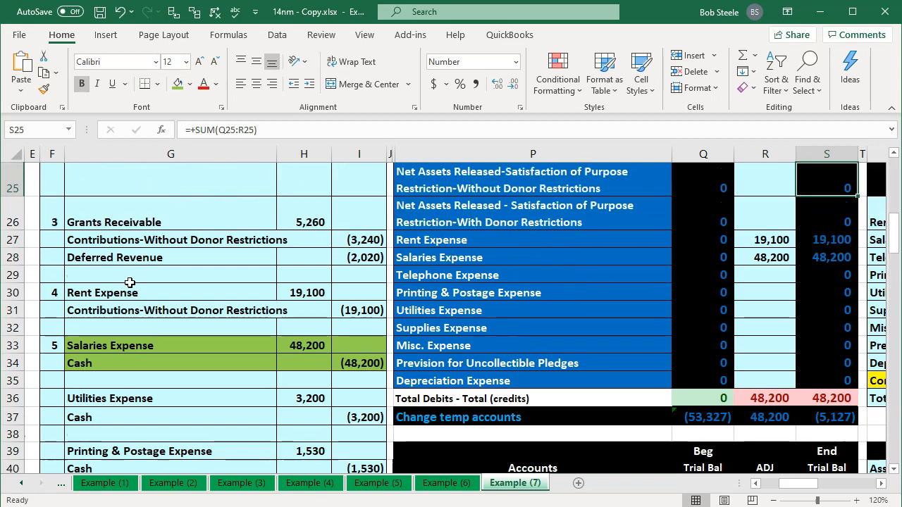
key(Up)
key(Up)
key(Up)
key(Up)
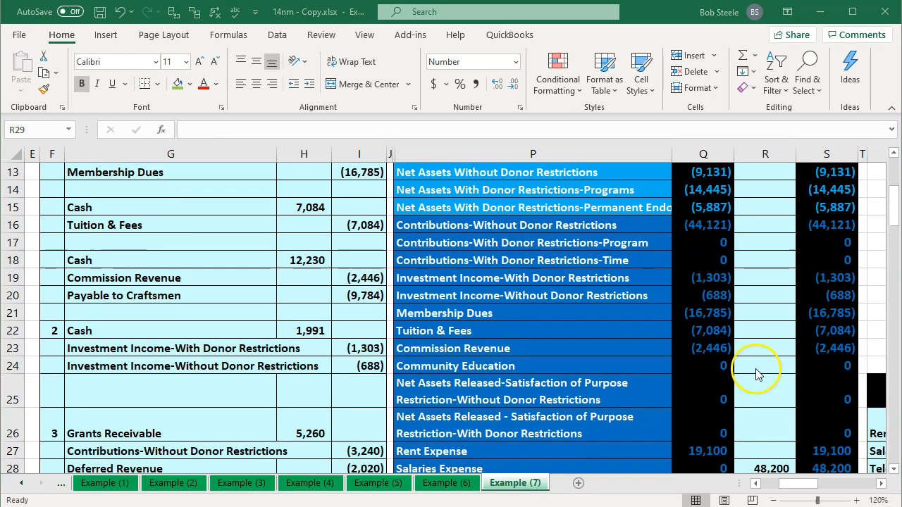
scroll(758, 372, up, 4)
click(755, 217)
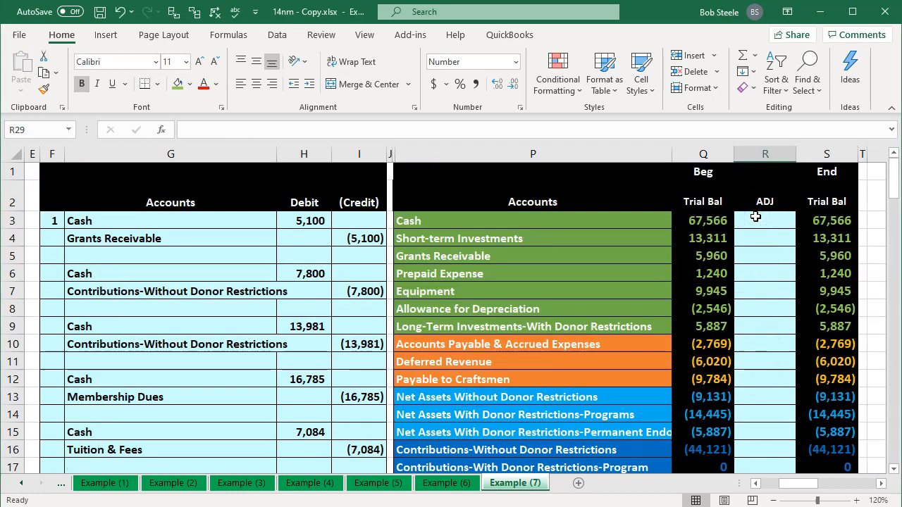
text(=)
key(Escape)
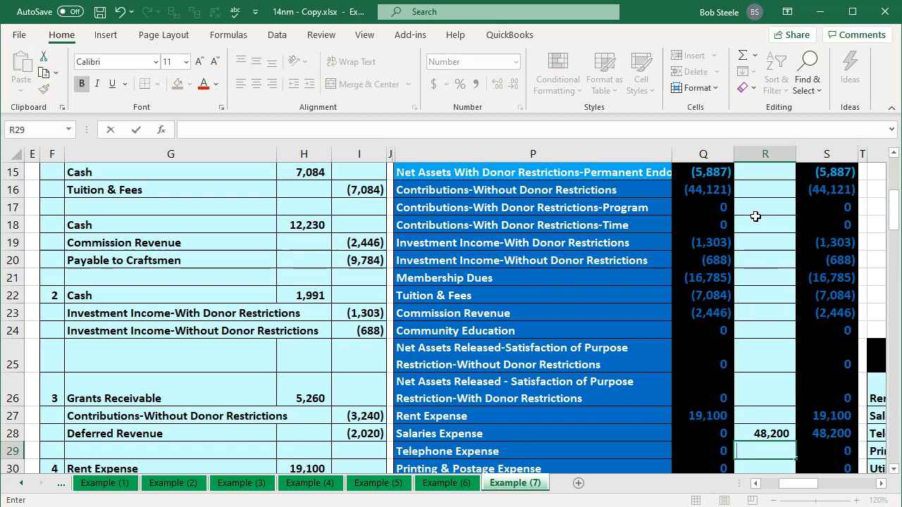
Post the salaries credit by linking the Cash adjustment cell R3 to entry 5's cash amount in I34
scroll(755, 216, up, 5)
click(755, 217)
text(=)
key(Down)
key(Down)
key(Down)
key(Down)
key(Down)
key(Down)
key(Down)
key(Down)
key(Down)
key(Down)
key(Down)
key(Down)
key(Down)
key(Down)
key(Down)
key(Down)
key(Down)
key(Down)
key(Down)
key(Down)
key(Down)
key(Down)
key(Down)
key(Down)
key(Down)
key(Down)
key(Left)
key(Left)
key(Left)
key(Left)
key(Down)
key(Down)
key(Down)
key(Down)
key(Down)
key(Down)
key(Up)
key(Left)
key(Right)
key(Return)
key(Up)
key(Up)
key(Down)
key(Right)
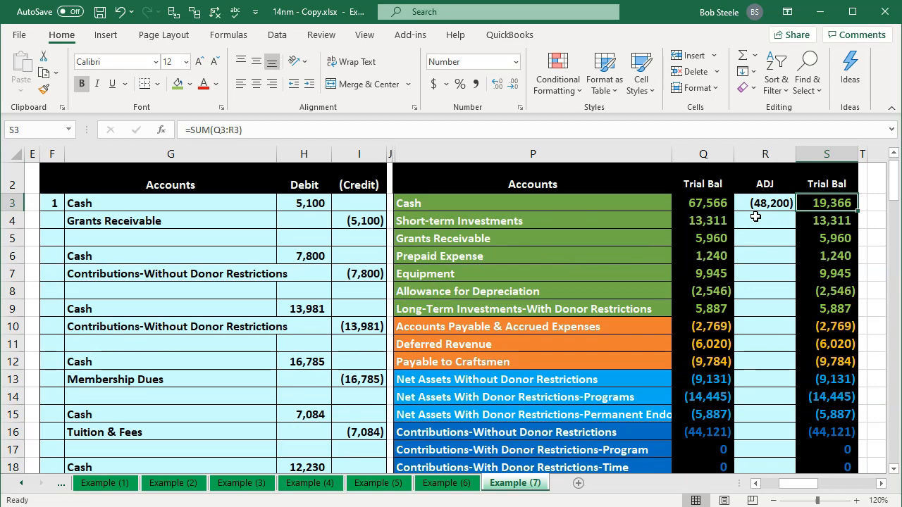
Examine the ending trial balance column from Cash down to Salaries Expense
key(Down)
key(Down)
key(Down)
key(Down)
key(Down)
key(Down)
key(Down)
key(Down)
key(Down)
key(Down)
key(Down)
key(Down)
key(Down)
key(Down)
key(Down)
key(Down)
key(Down)
key(Down)
key(Down)
key(Down)
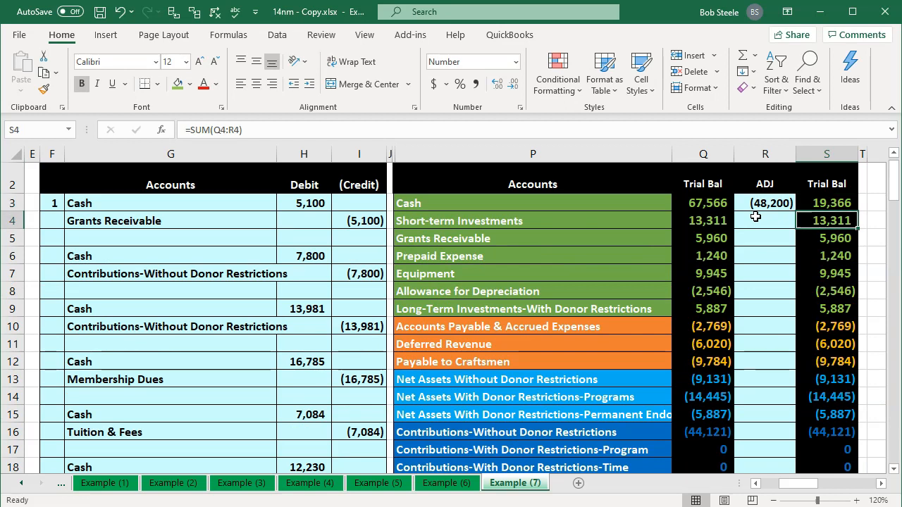
key(Up)
key(Up)
key(Up)
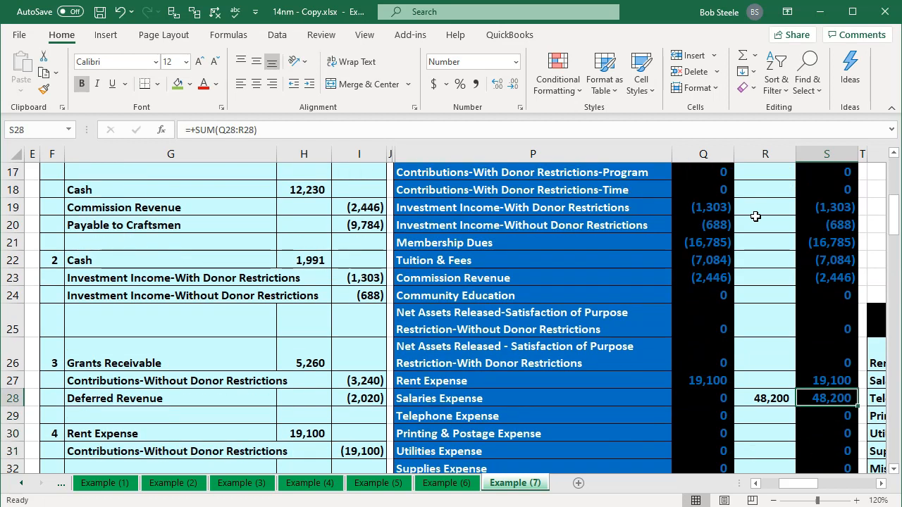
Examine the functional expense table's Salaries Expense allocation and the program percentages in row 24, then return to the journal entries
key(Right)
key(Right)
key(Right)
key(Right)
key(Right)
key(Right)
key(Right)
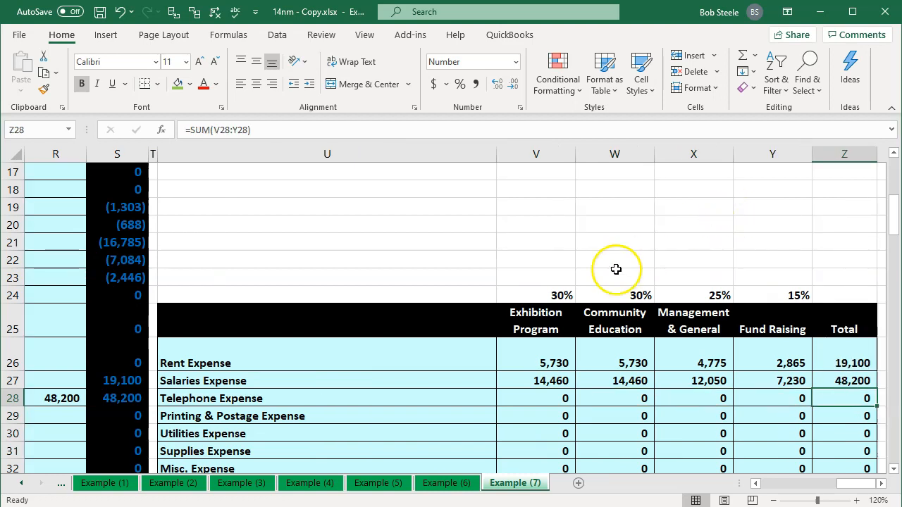
click(564, 292)
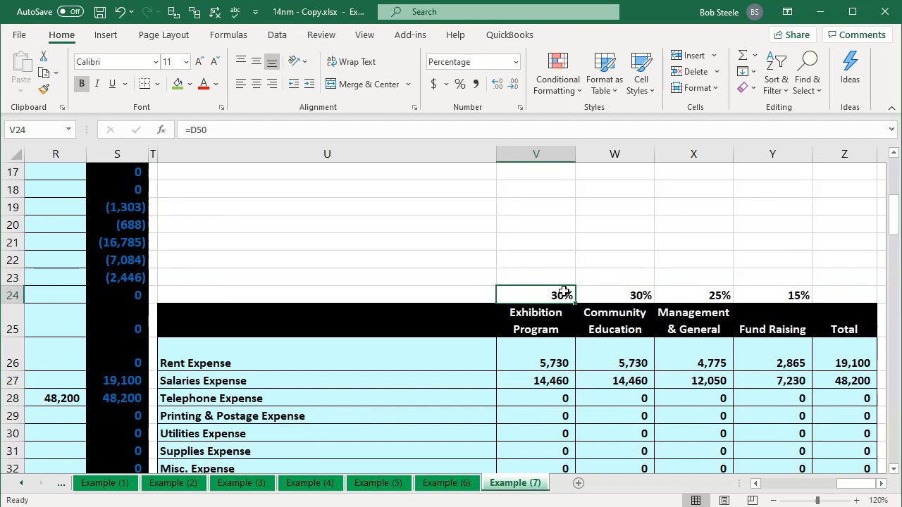
key(Right)
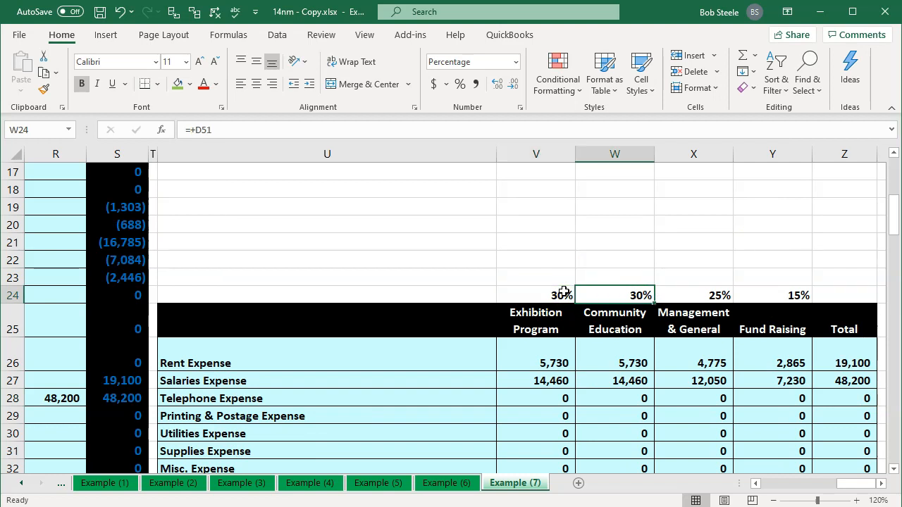
key(Right)
key(Left)
key(Left)
key(Left)
key(Left)
key(Left)
key(Left)
key(Left)
key(Left)
key(Left)
key(Left)
key(Left)
key(Left)
key(Left)
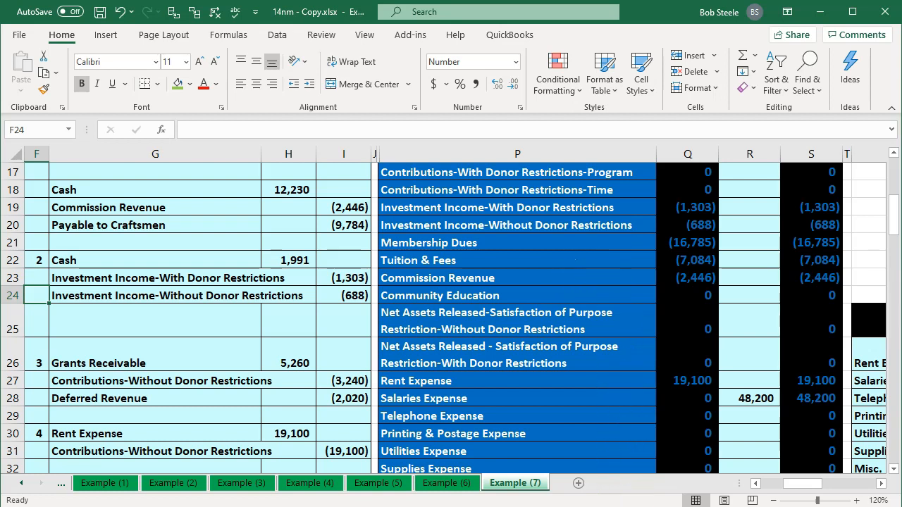
Switch to QuickBooks and start a new check drawn on the Checking account, dismissing the default accounts notice
key(alt+Tab)
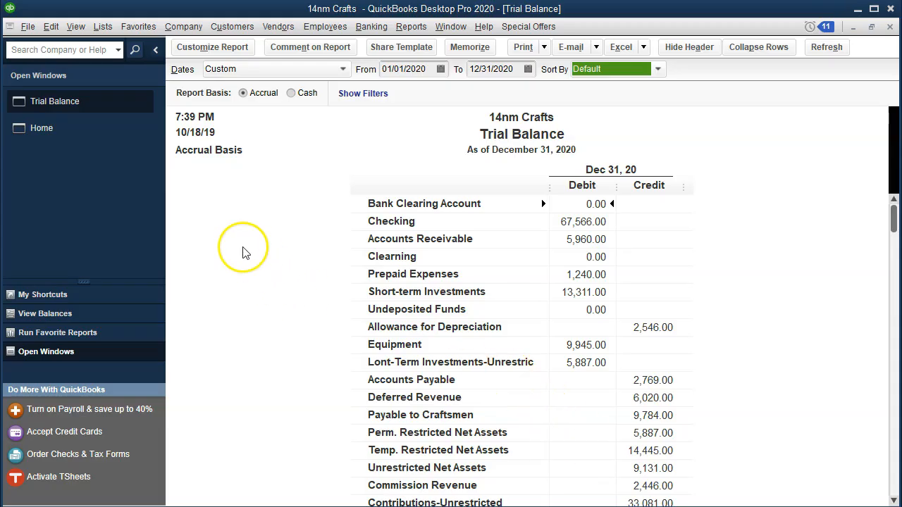
click(57, 134)
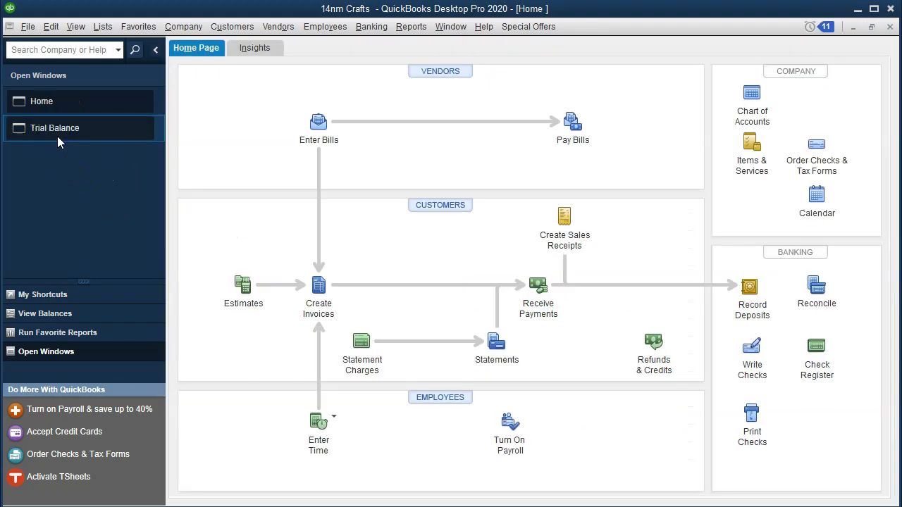
click(751, 358)
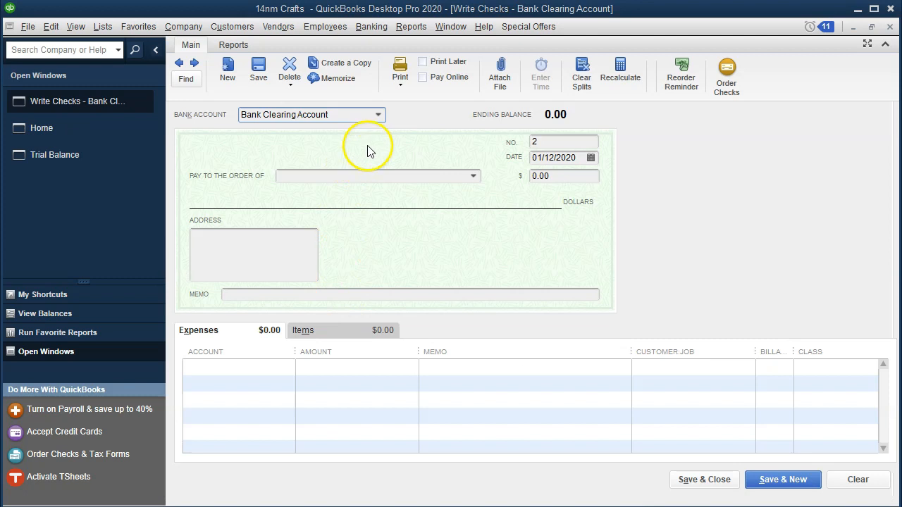
click(379, 114)
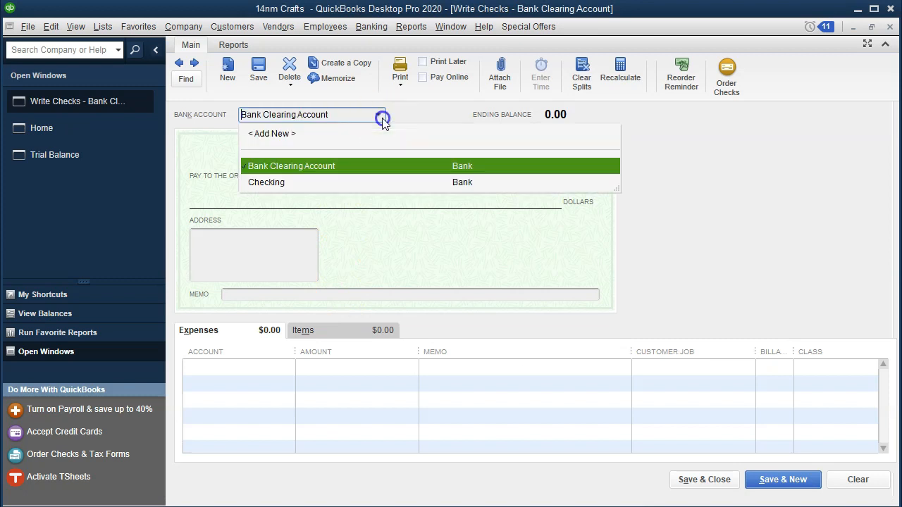
click(262, 183)
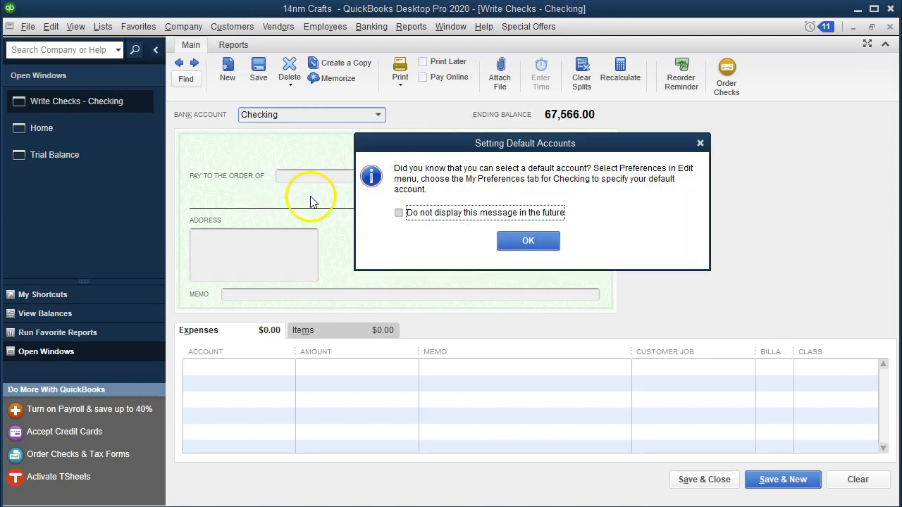
click(521, 240)
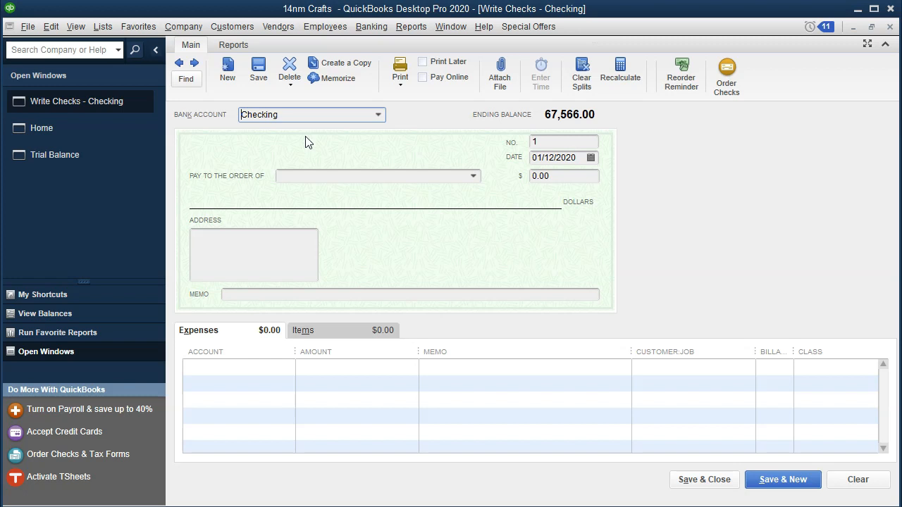
Date the check 01/14/2020 and make it payable to Employee 1, quick-adding that payee to the name list
key(Tab)
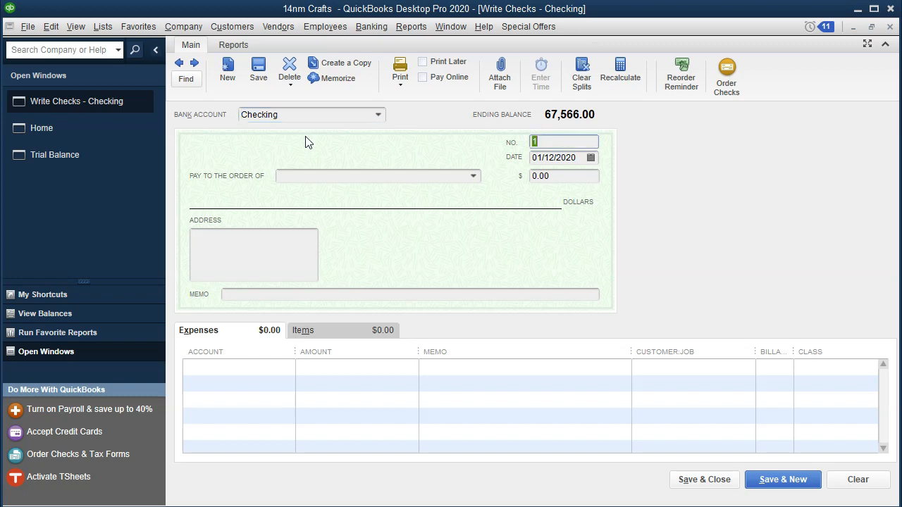
key(Tab)
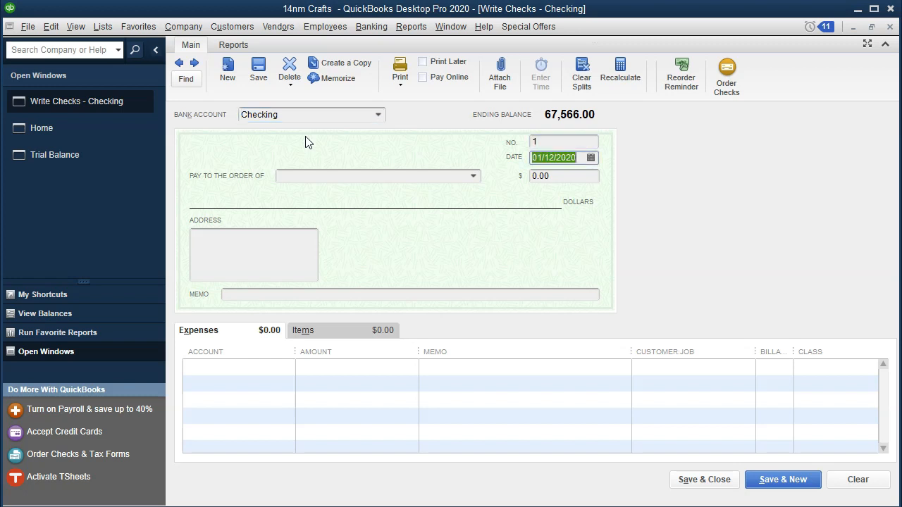
key(Tab)
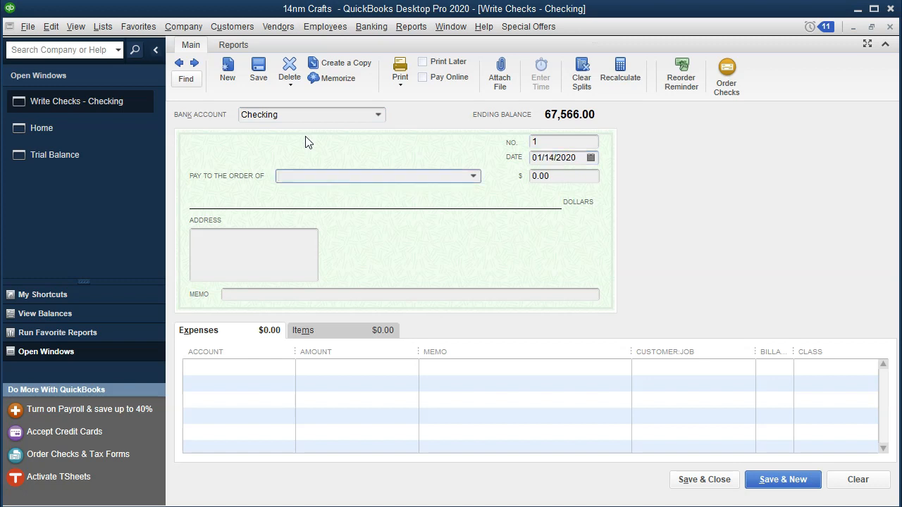
text(Employee 1)
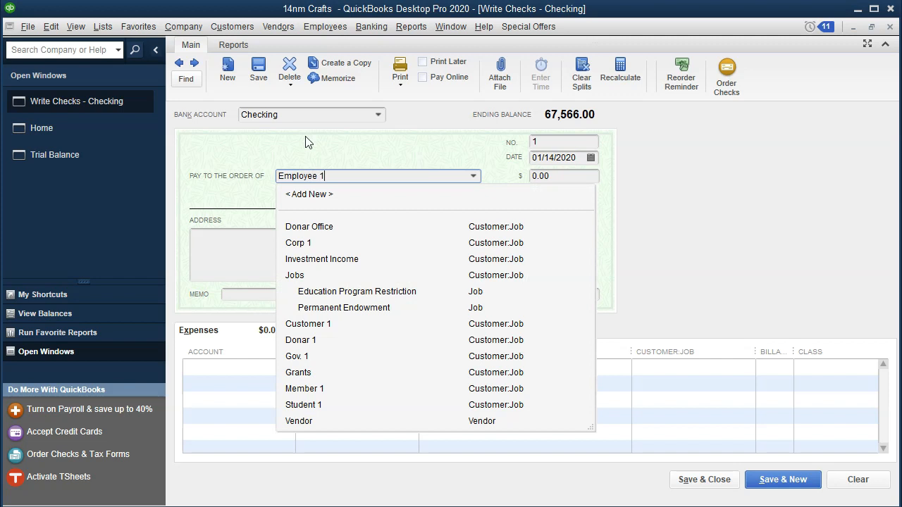
key(Tab)
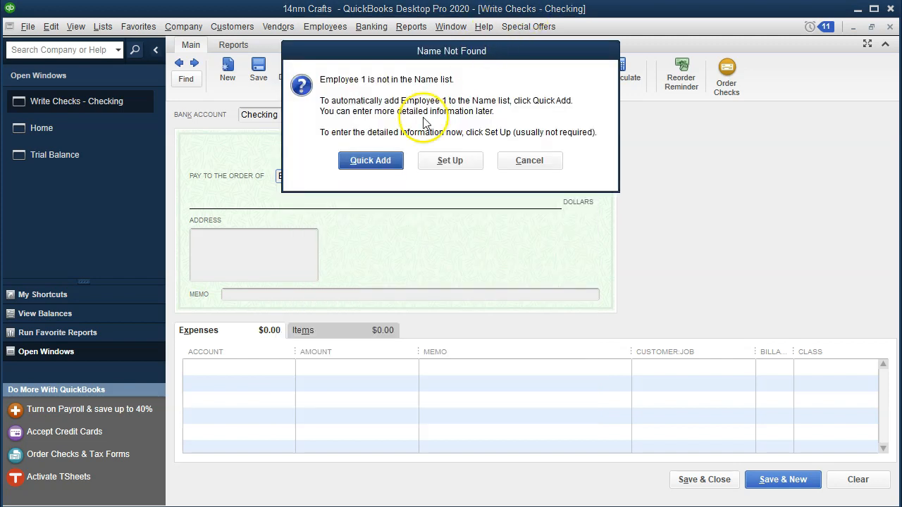
click(380, 161)
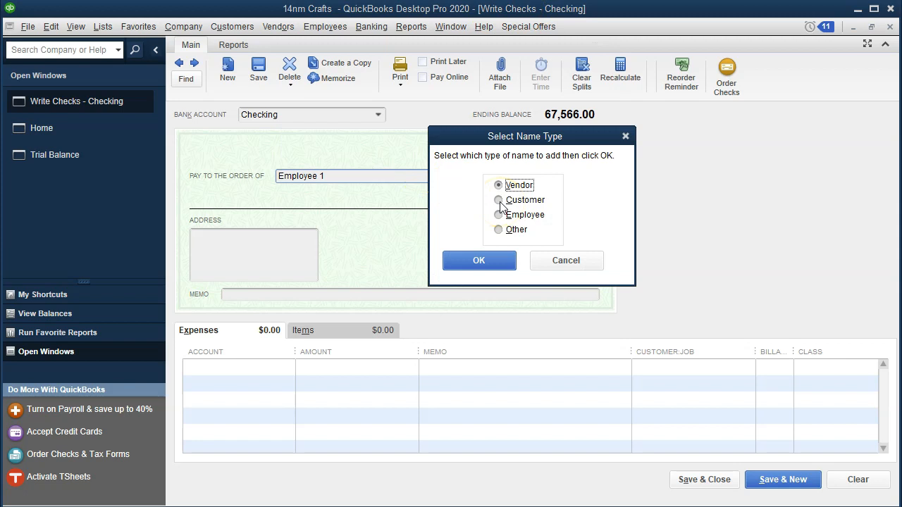
click(493, 261)
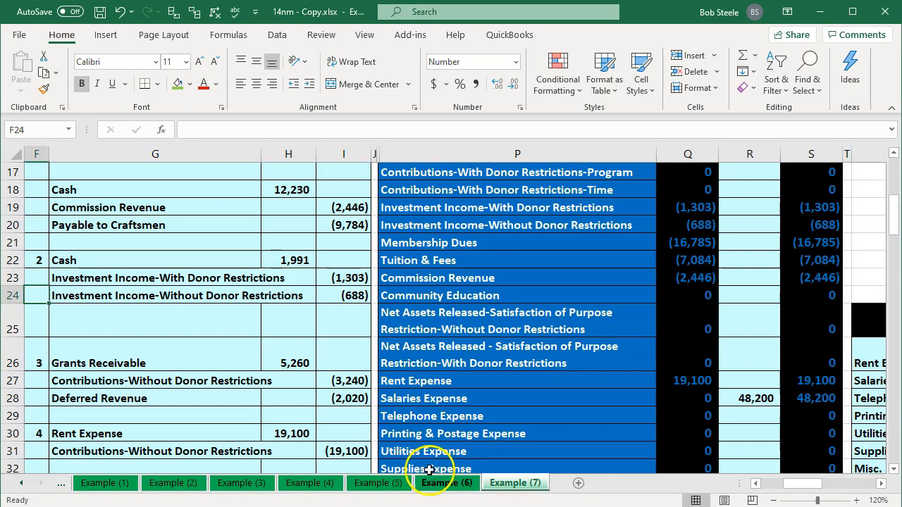
Look up the salaries entry in the Excel worksheet and set the check amount to 48,200.00
scroll(387, 352, down, 5)
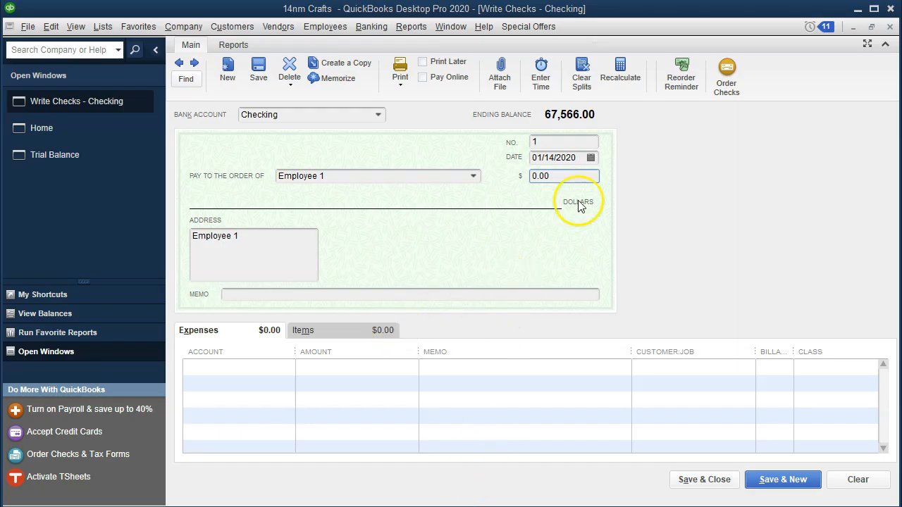
click(512, 173)
text(4)
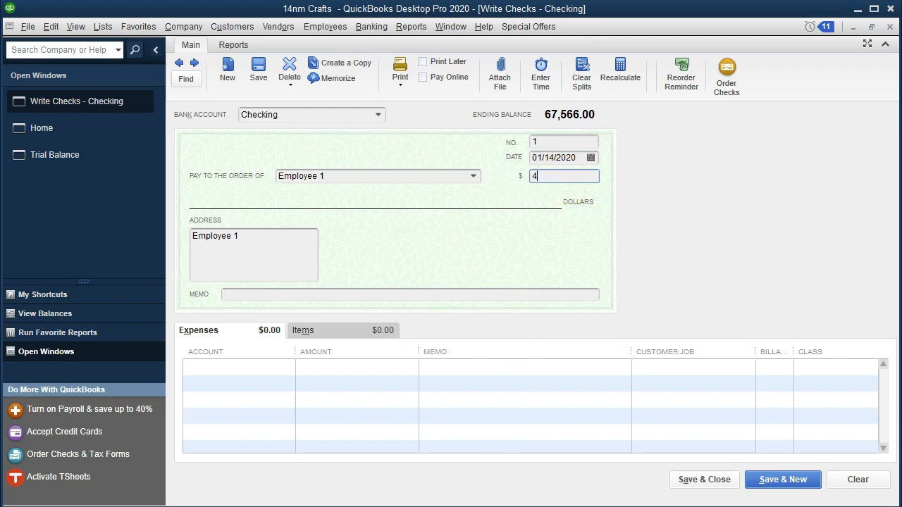
key(Tab)
key(Tab)
key(Tab)
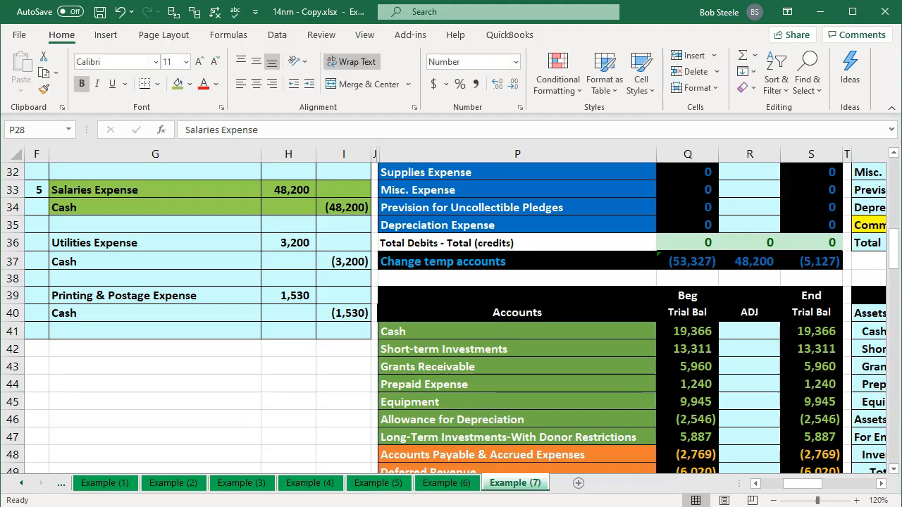
Copy the account name Supplies Expense from worksheet cell P32 and paste it as the check's expense account
click(195, 223)
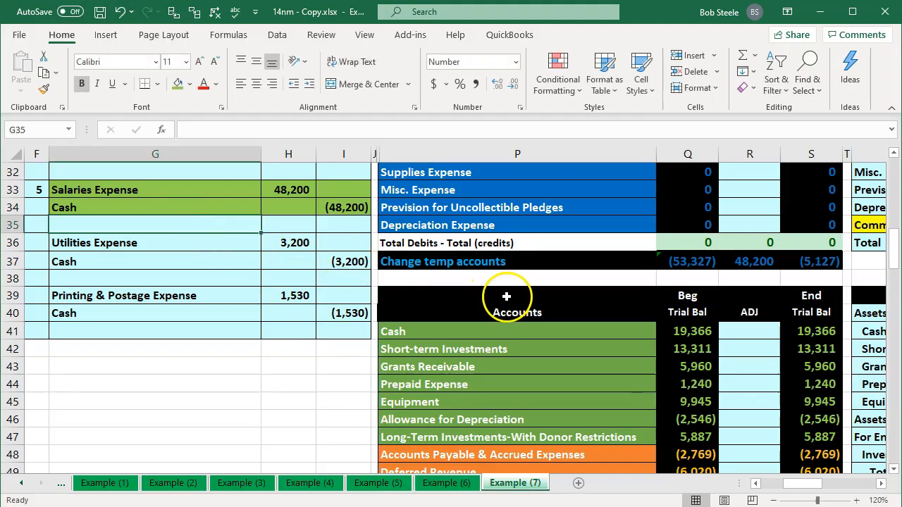
double_click(495, 172)
drag(494, 173, 358, 153)
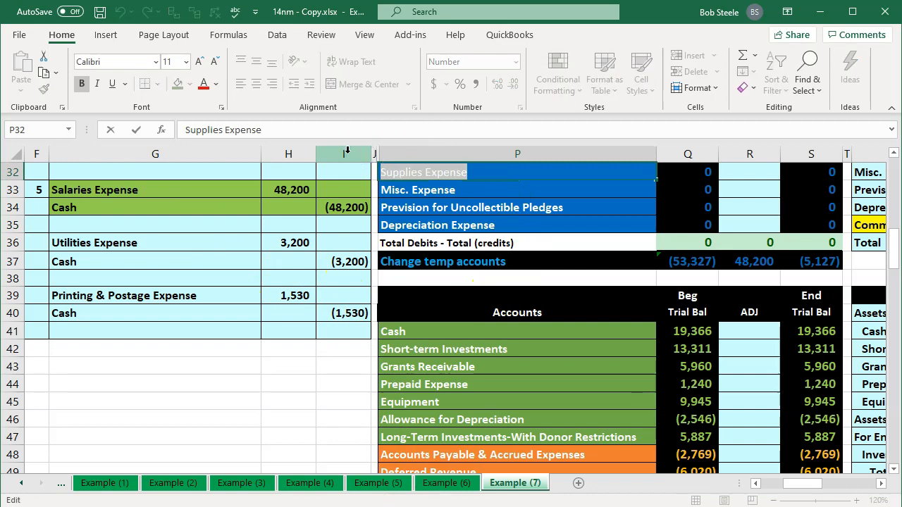
key(ctrl+c)
click(207, 207)
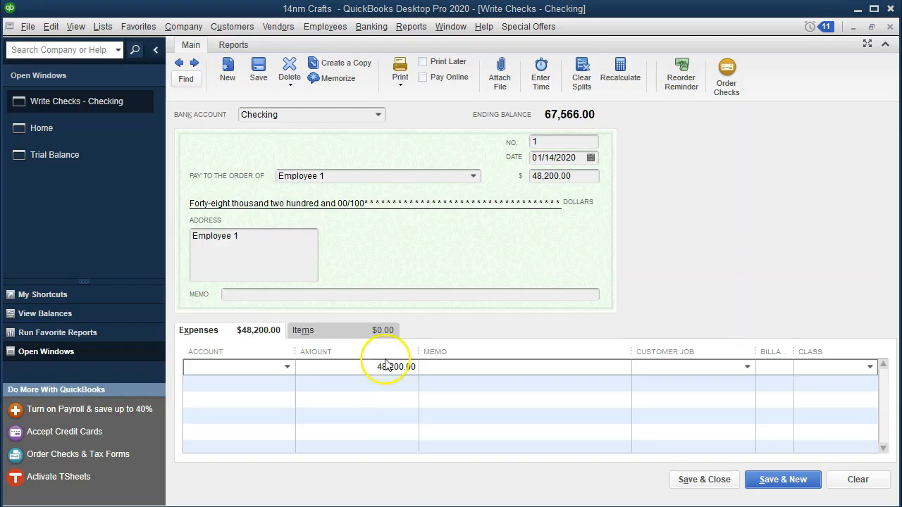
click(261, 366)
key(ctrl+v)
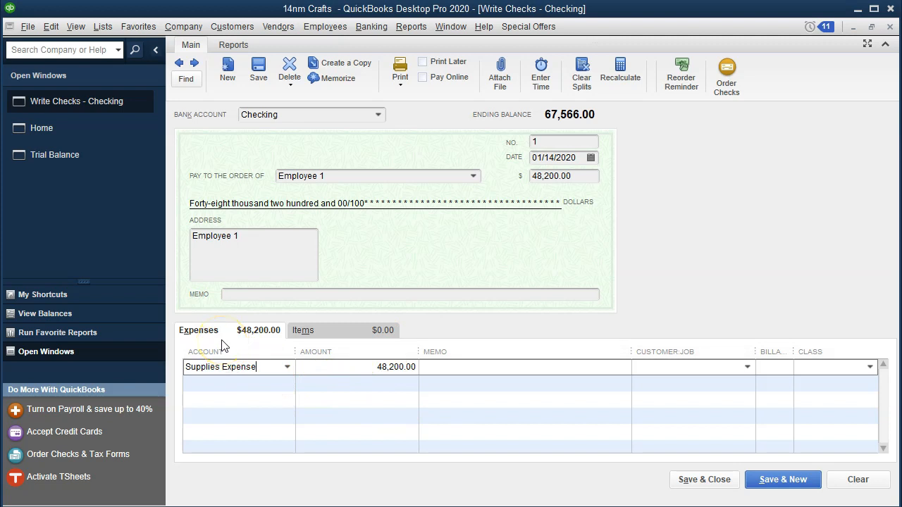
Set up Supplies Expense as a new account of type Expense and save it
key(Tab)
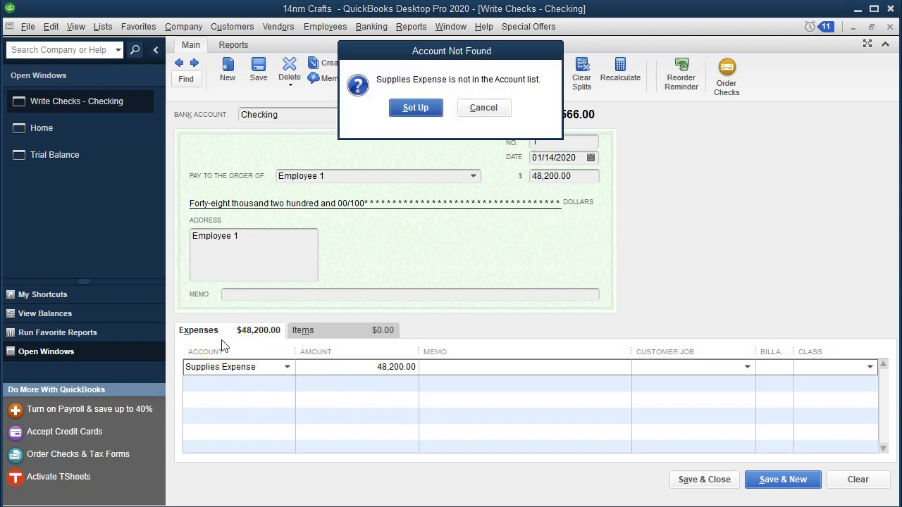
click(419, 111)
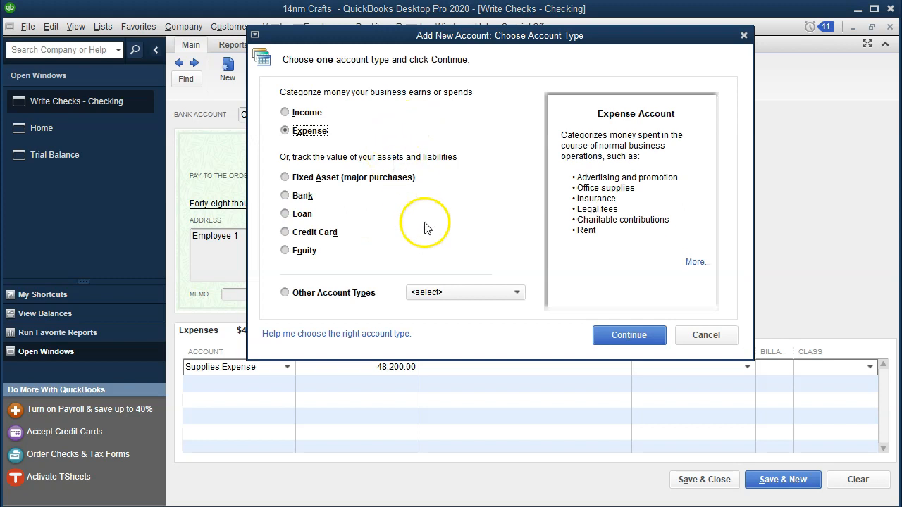
click(630, 336)
click(513, 391)
key(Tab)
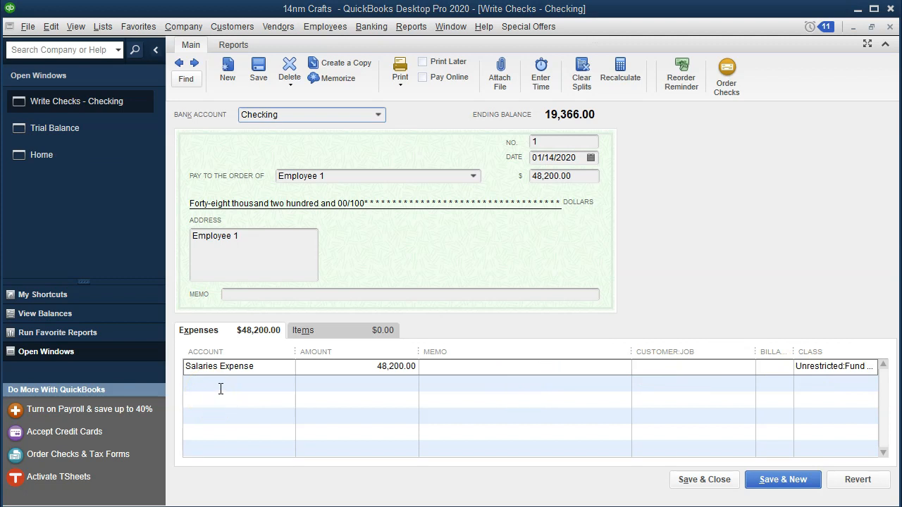
Assign the class Unrestricted:Fund Rasing to the 48,200.00 expense line and save the check, leaving a new blank one
click(215, 384)
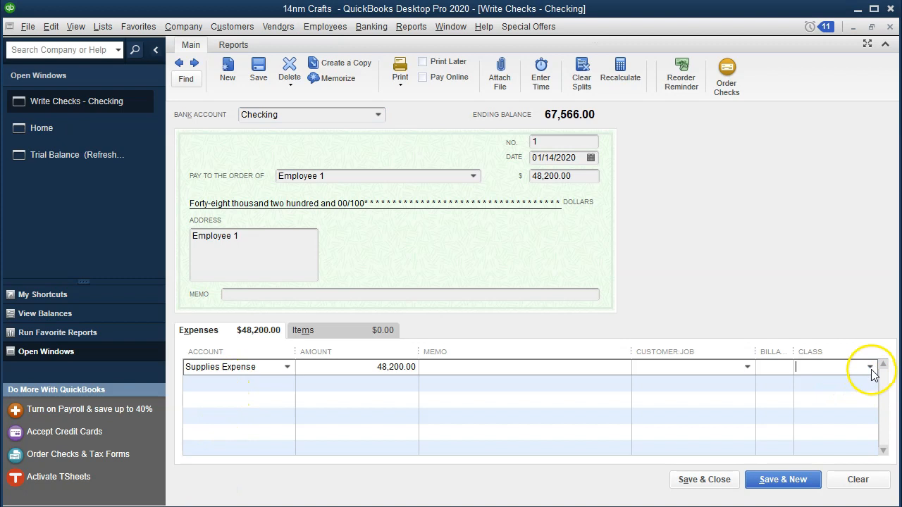
text(Fund Rasing)
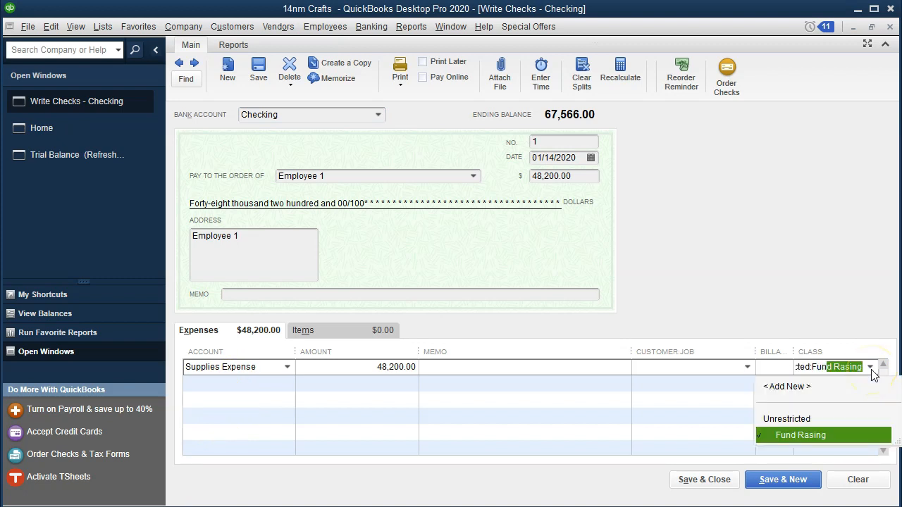
key(Tab)
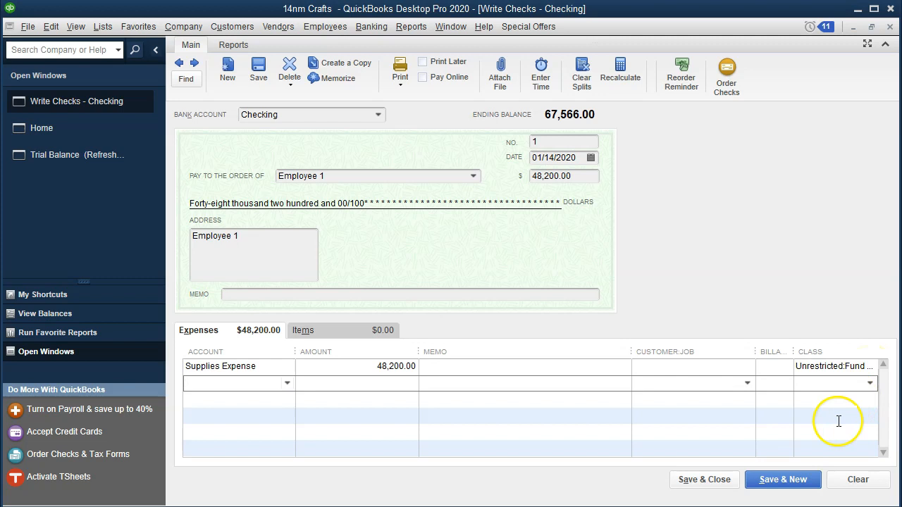
click(752, 491)
click(426, 151)
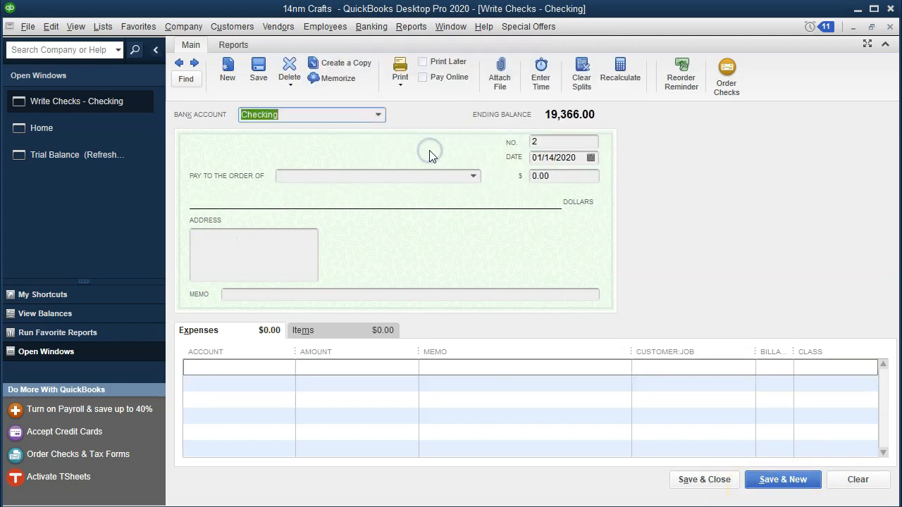
Review the QuickBooks trial balance, checking the Checking balance and the expense accounts down to the total
click(76, 156)
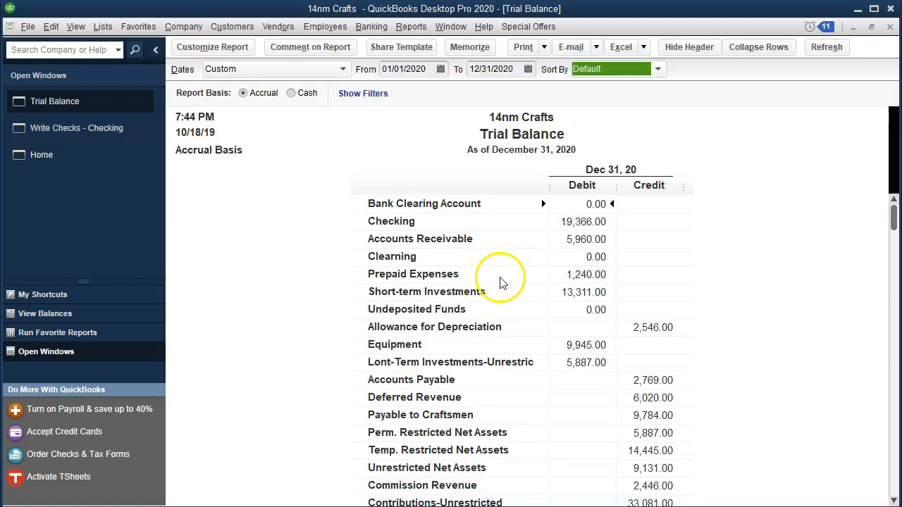
click(577, 222)
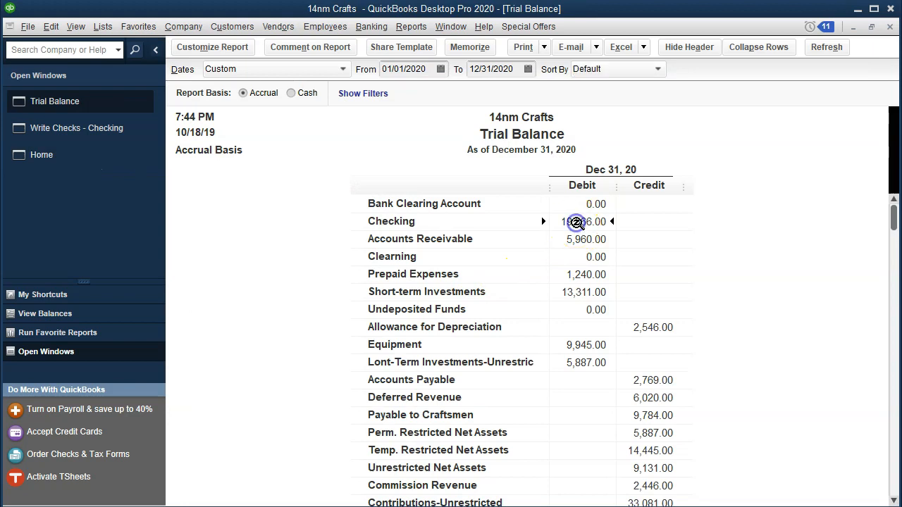
scroll(568, 298, down, 4)
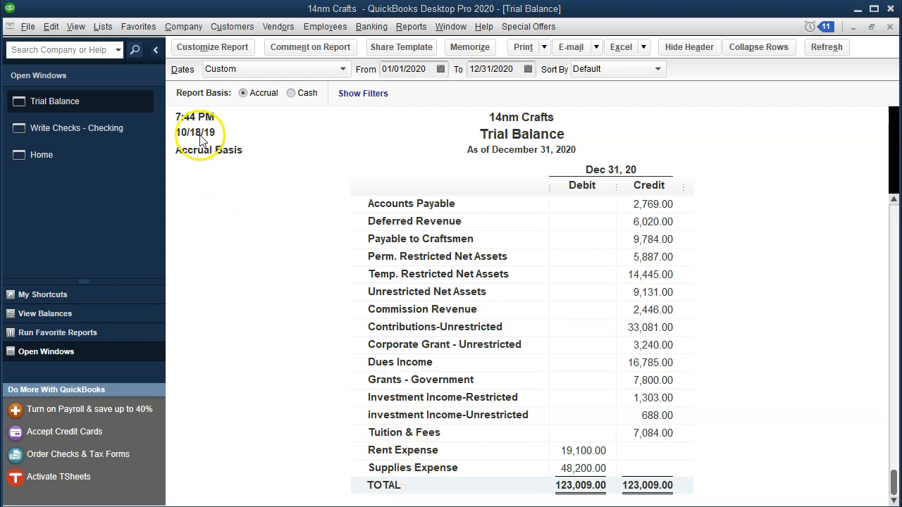
Open the Supplies Expense account for editing from the chart of accounts
click(99, 28)
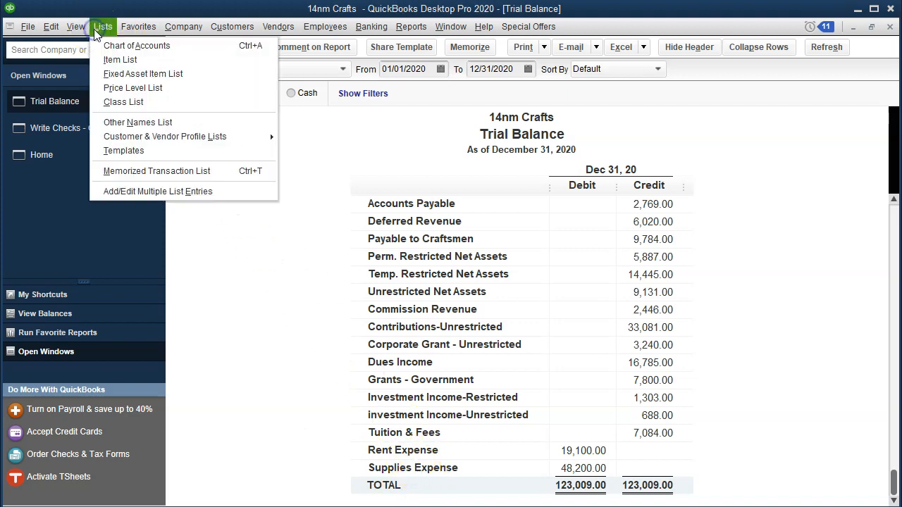
click(116, 43)
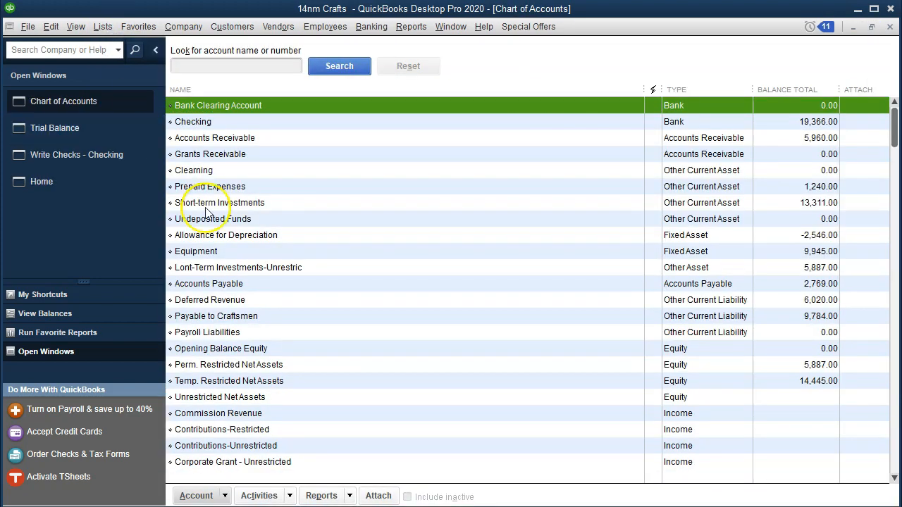
scroll(277, 336, down, 3)
click(255, 462)
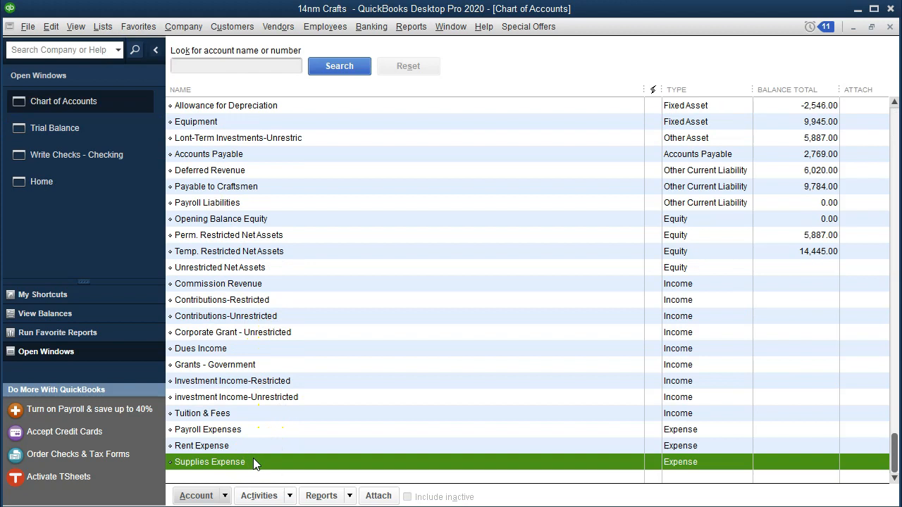
right_click(254, 459)
click(293, 261)
Rename the expense account to Salaries Expense, save it and close the chart of accounts
click(328, 103)
key(BackSpace)
key(BackSpace)
key(BackSpace)
key(BackSpace)
key(BackSpace)
key(BackSpace)
key(BackSpace)
key(BackSpace)
key(BackSpace)
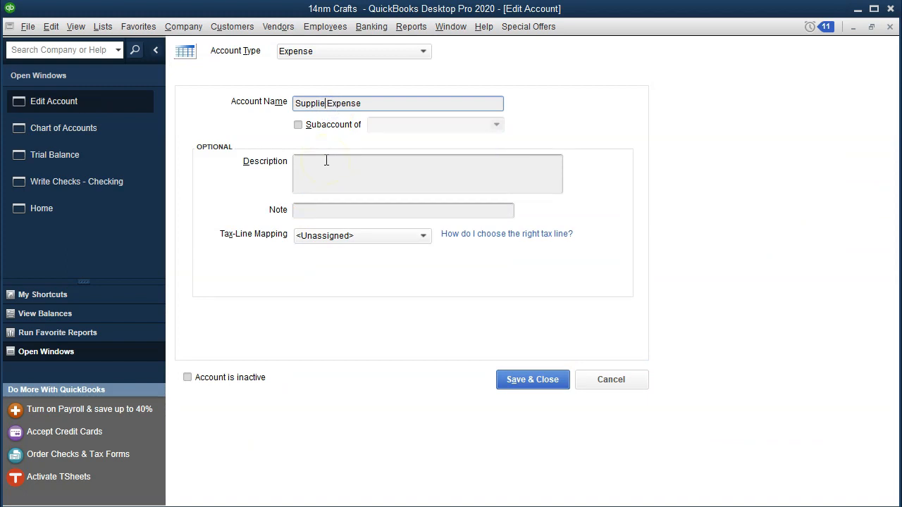
text(Salaries)
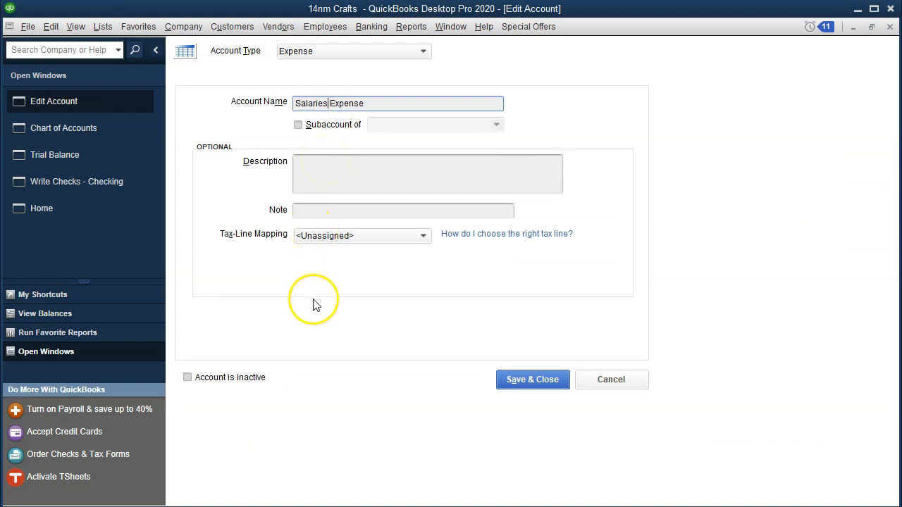
click(530, 384)
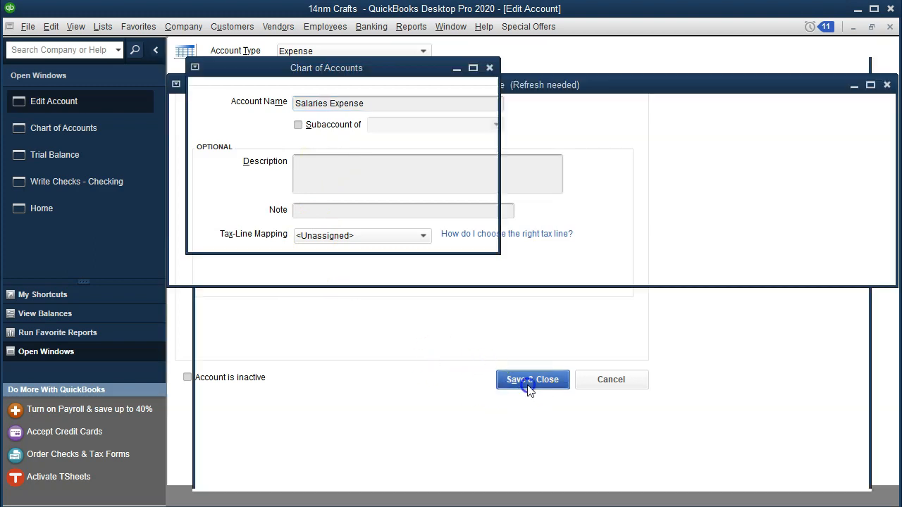
click(889, 27)
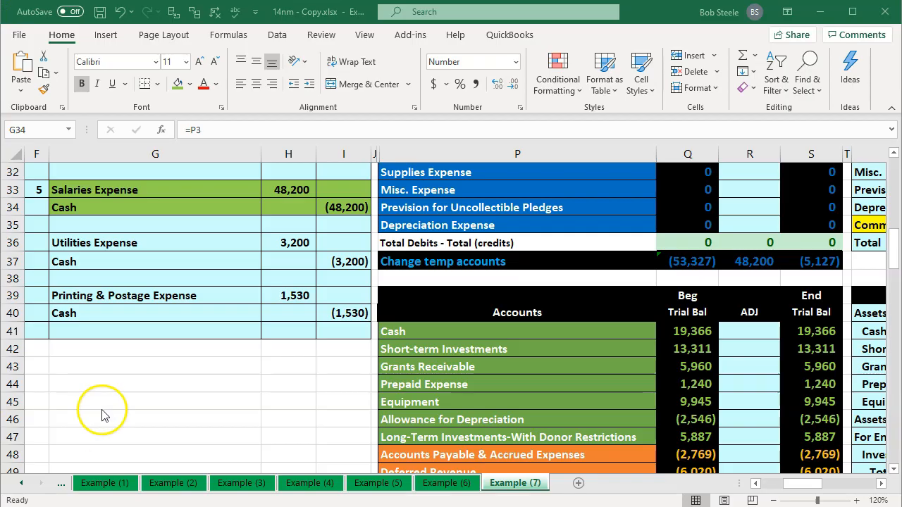
In the Excel worksheet, highlight the Utilities Expense and Cash entry in G36:I37 with the same green fill as the salaries entry
click(103, 407)
drag(94, 244, 329, 254)
right_click(329, 254)
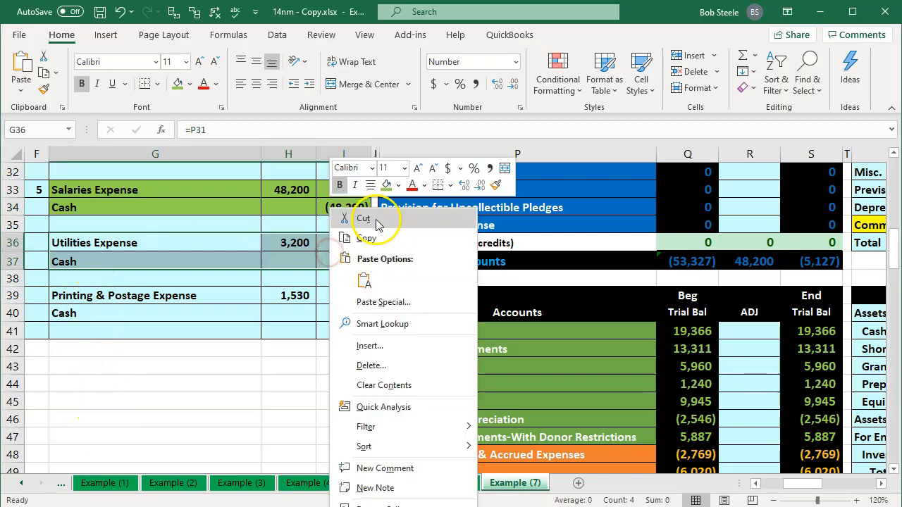
click(239, 243)
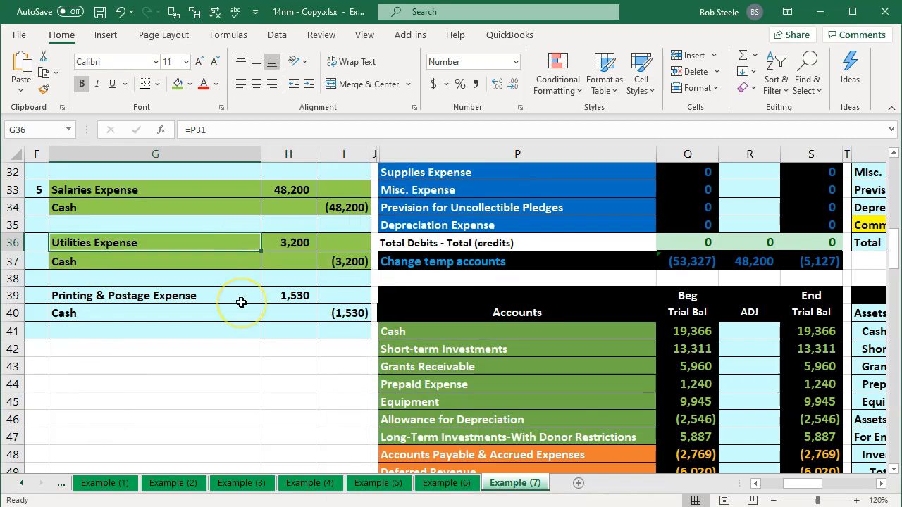
Post the utilities debit to the Utilities Expense adjustment cell R31 with a formula linking to H36
key(Right)
key(Right)
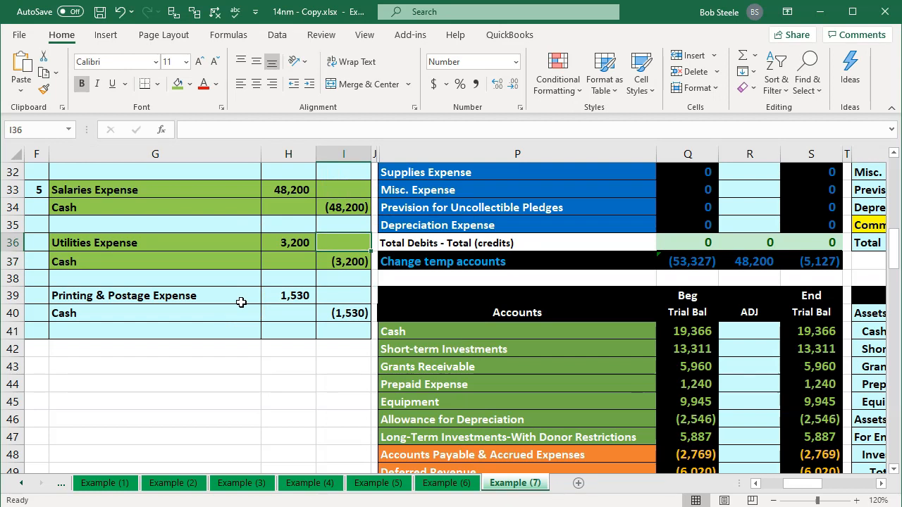
key(Up)
key(Up)
key(Up)
key(Up)
key(Up)
key(Up)
key(Up)
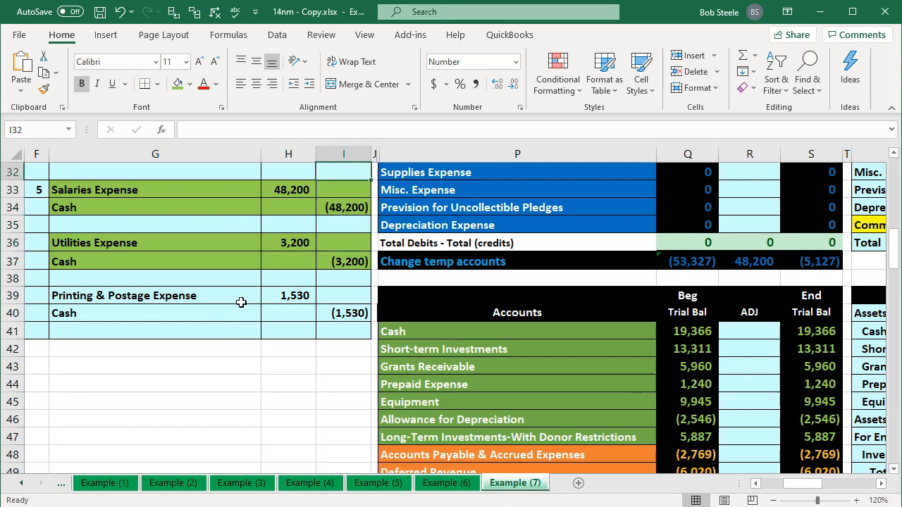
key(Down)
key(Down)
key(Right)
key(Right)
key(Right)
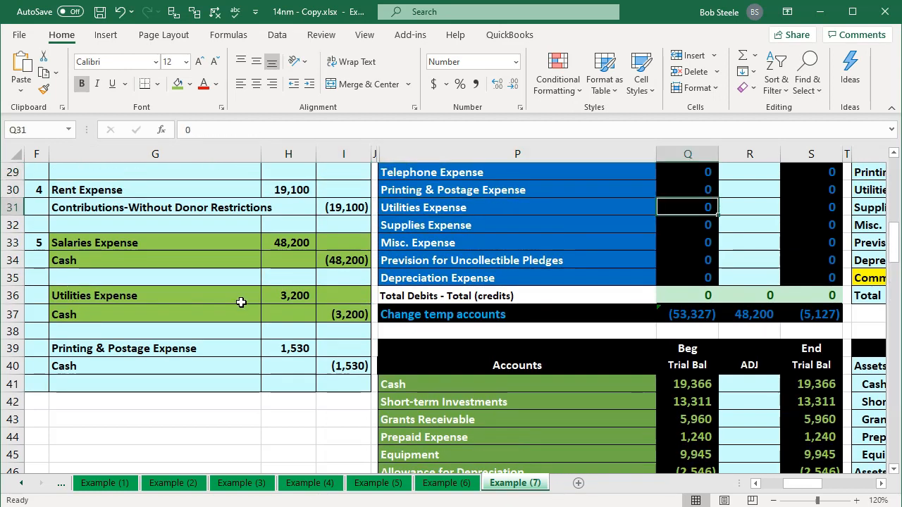
text(=)
key(Left)
key(Left)
key(Left)
key(Left)
key(Left)
key(Down)
key(Down)
key(Down)
key(Down)
key(Down)
key(Return)
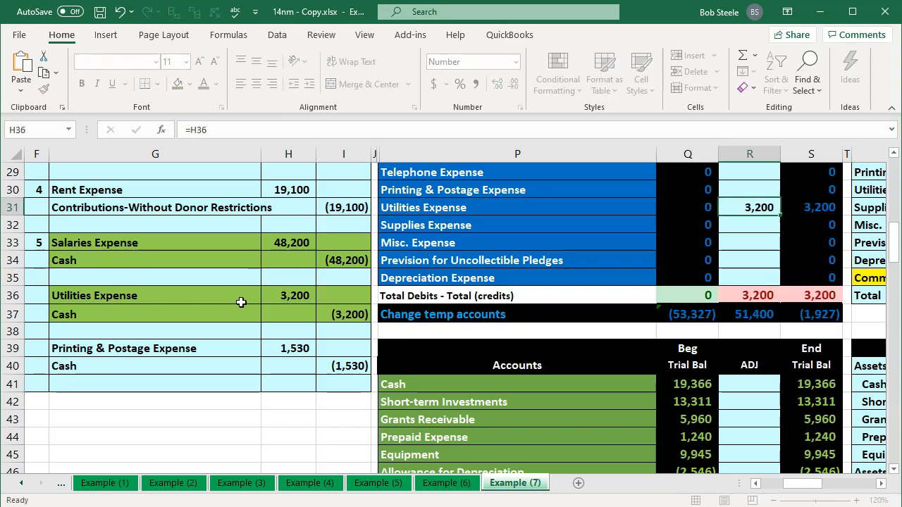
Extend the Cash adjustment formula in R3 to =I34+I37, and check the worksheet's trial balance totals
click(317, 317)
key(Right)
key(Right)
key(Right)
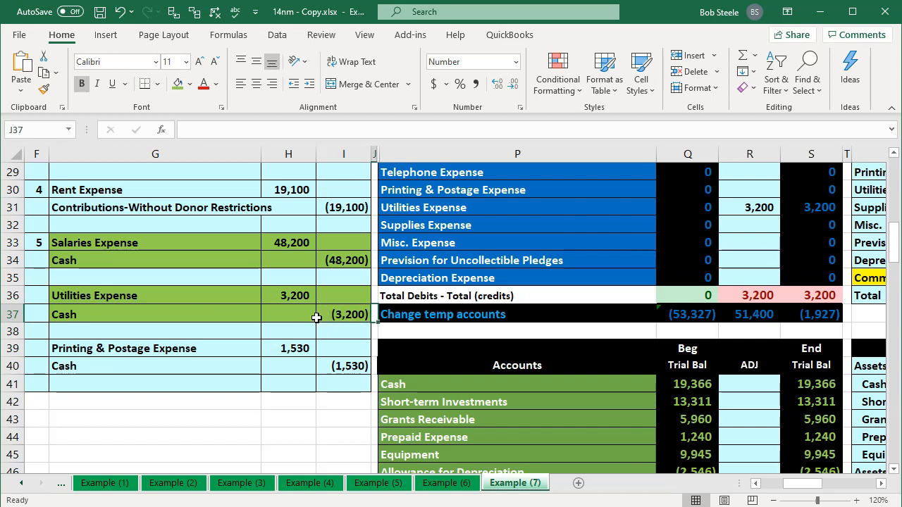
key(Up)
key(Up)
key(Up)
key(Up)
key(Up)
key(Up)
key(Up)
key(Up)
key(Up)
key(Up)
key(Up)
key(Up)
key(Up)
key(Up)
key(Up)
key(Up)
key(Up)
key(Up)
key(Up)
key(Up)
key(Up)
key(Up)
key(Up)
key(Up)
key(Up)
key(Up)
key(Up)
key(Up)
key(Up)
key(Up)
key(Up)
key(Up)
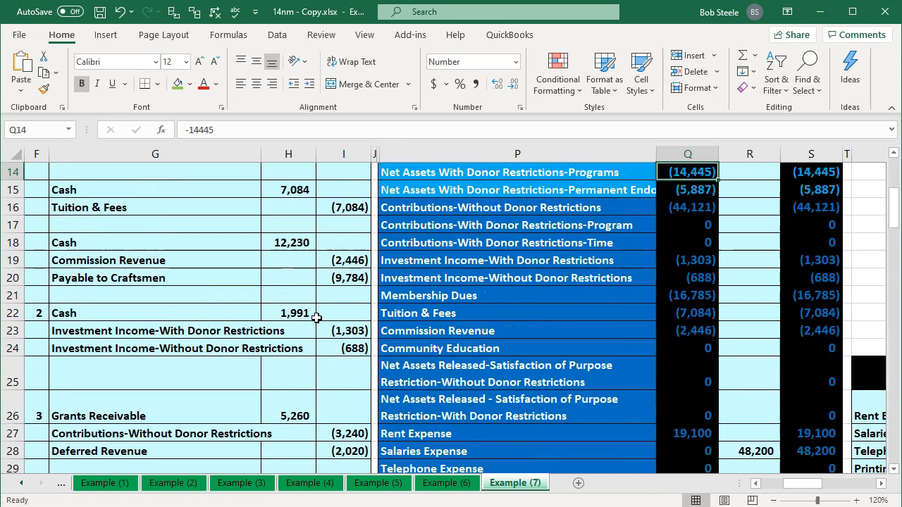
key(Up)
key(Up)
key(Up)
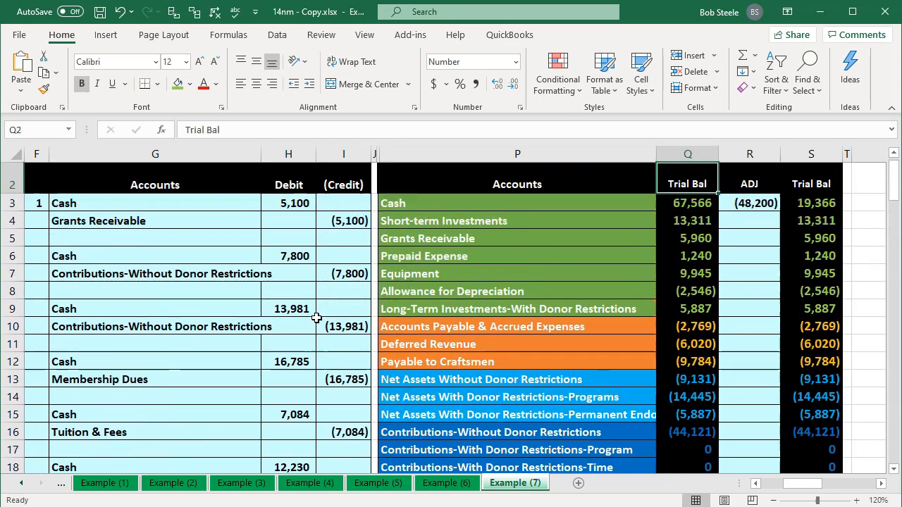
key(Down)
key(Right)
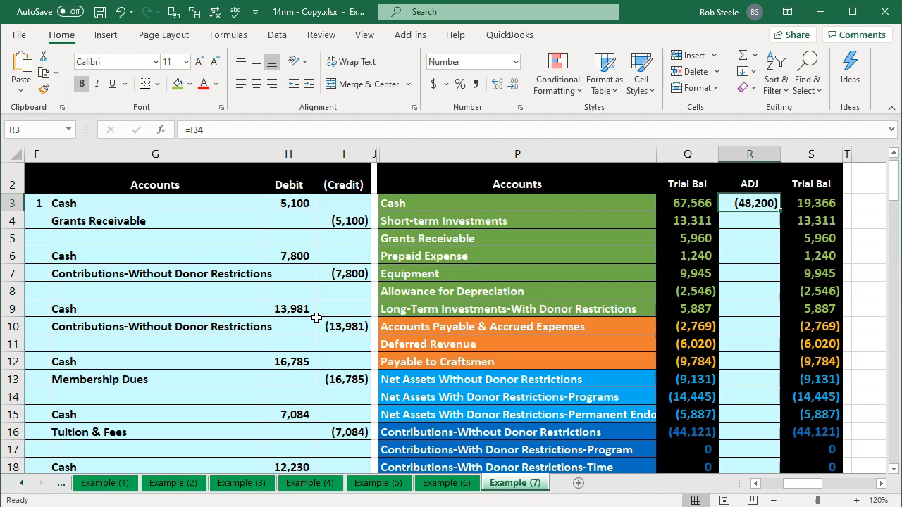
key(F2)
text(+)
key(Down)
key(Down)
key(Down)
key(Down)
key(Down)
key(Down)
key(Down)
key(Down)
key(Down)
key(Down)
key(Down)
key(Down)
key(Down)
key(Down)
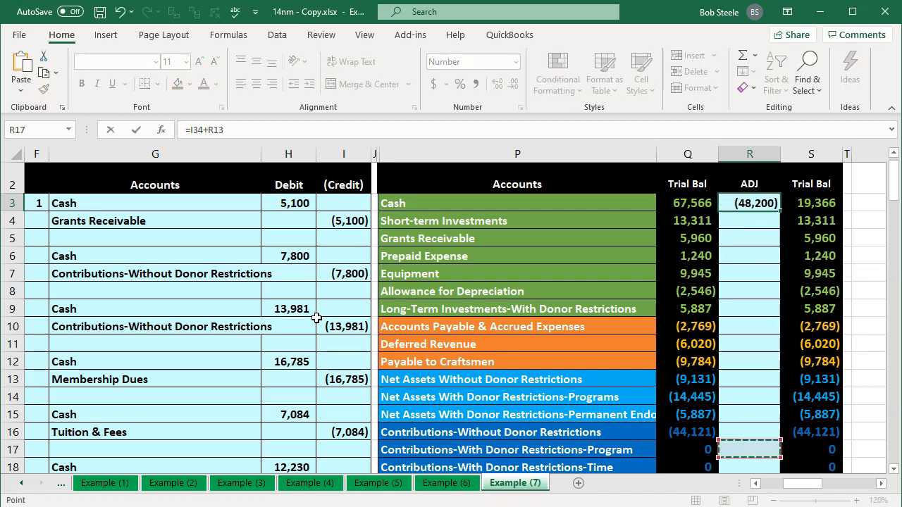
key(Down)
key(Down)
key(Down)
key(Down)
key(Down)
key(Down)
key(Down)
key(Down)
key(Down)
key(Down)
key(Down)
key(Down)
key(Down)
key(Down)
key(Down)
key(Down)
key(Down)
key(Down)
key(Down)
key(Left)
key(Left)
key(Left)
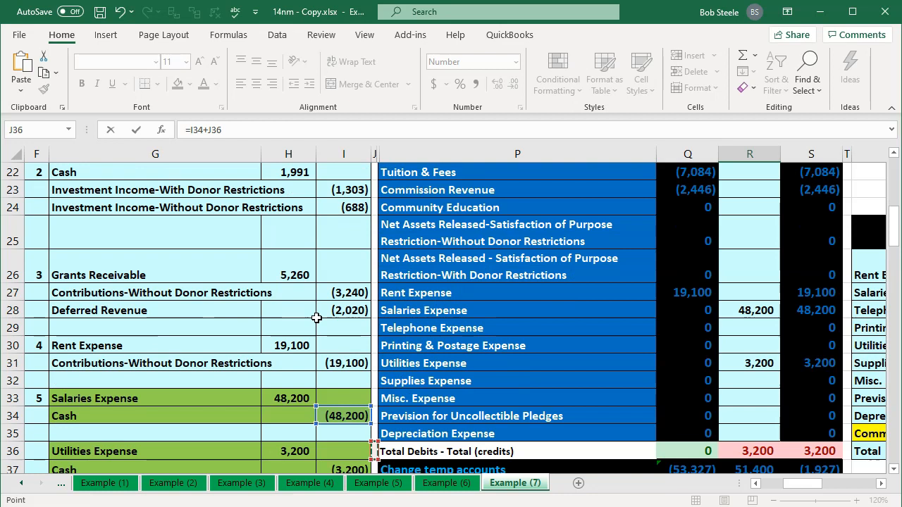
key(Down)
key(Down)
key(Down)
key(Left)
key(Up)
key(Up)
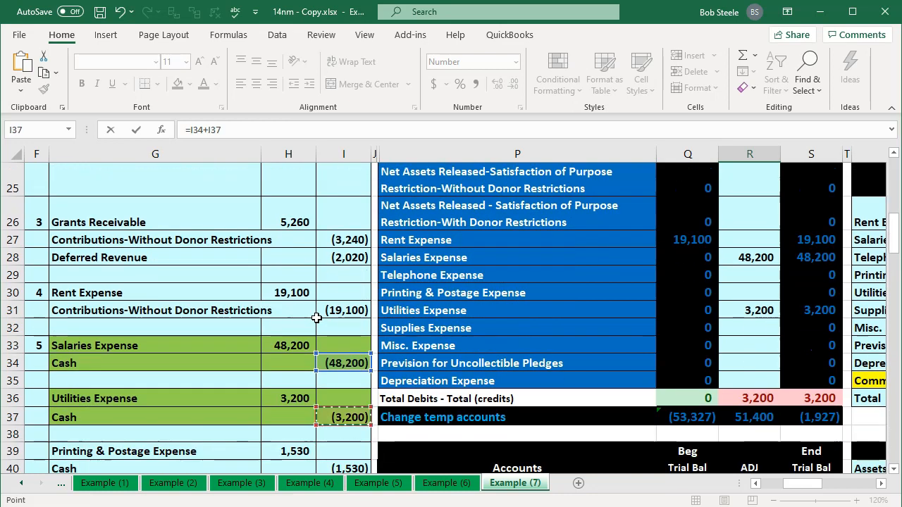
key(Return)
key(Up)
key(Right)
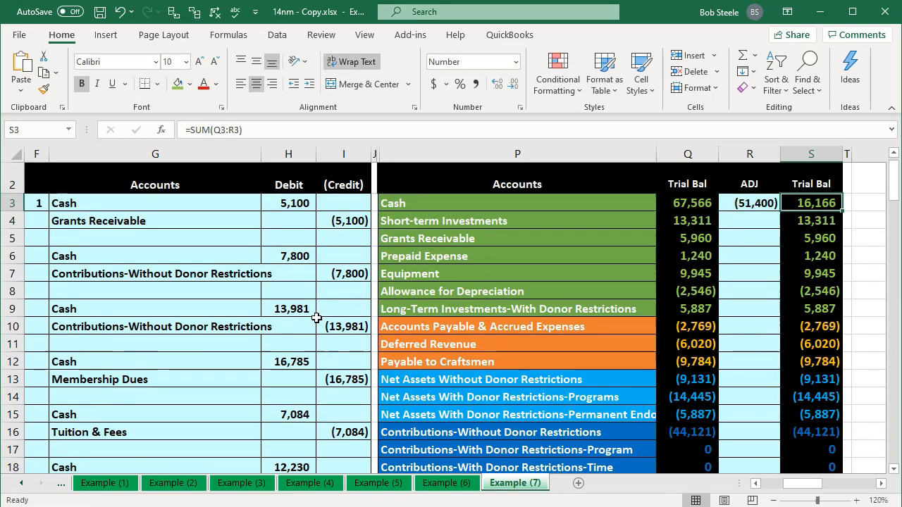
click(733, 377)
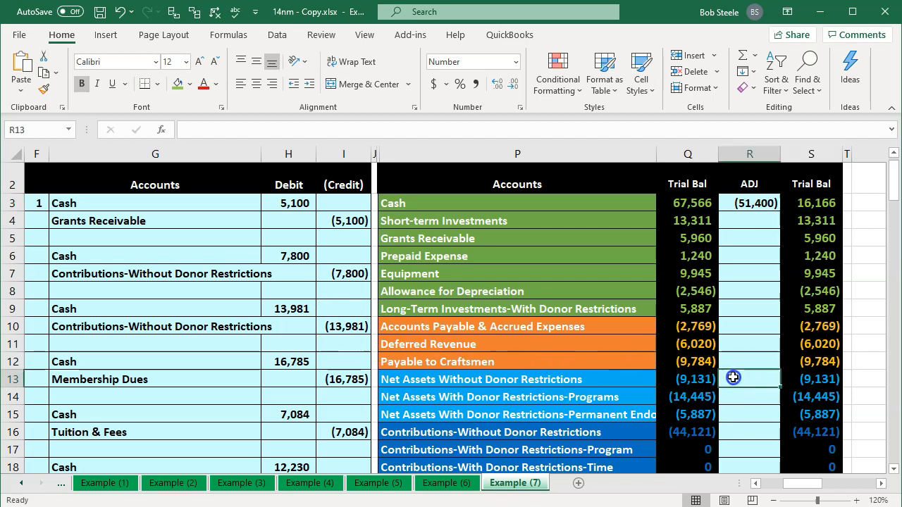
scroll(733, 377, down, 6)
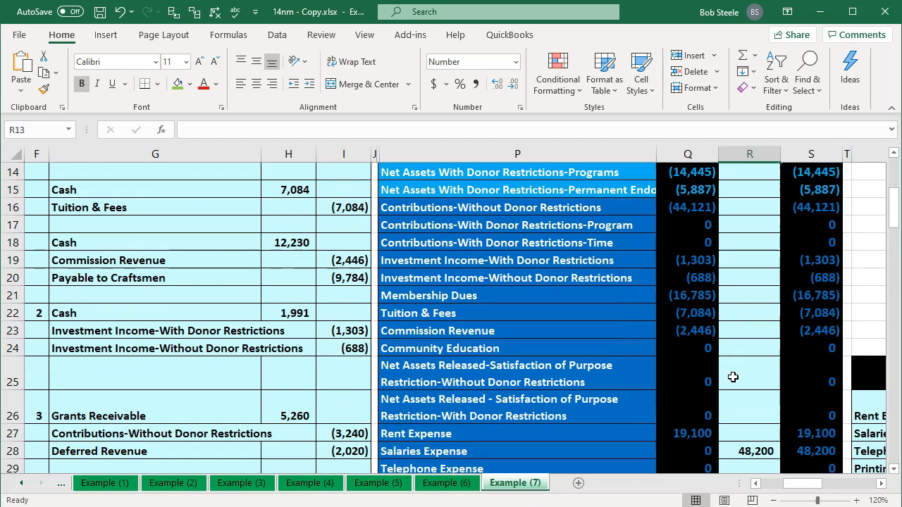
scroll(733, 377, down, 1)
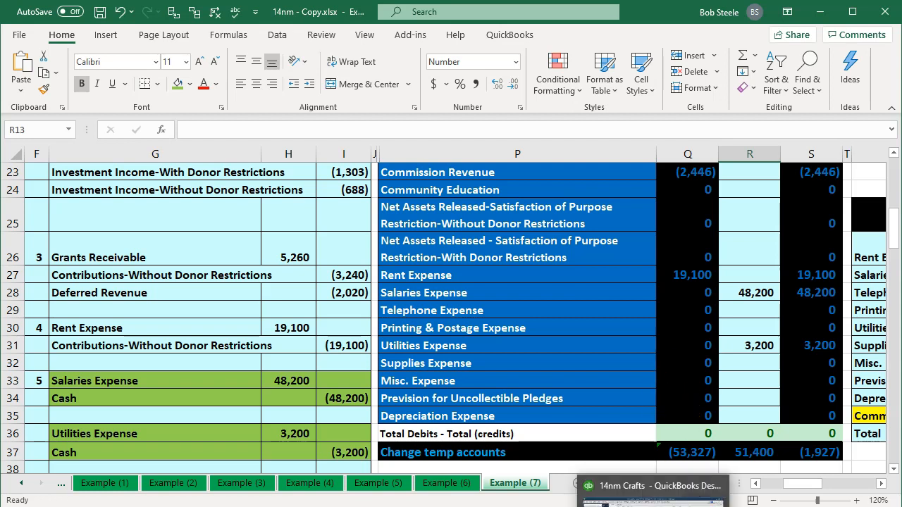
Switch to the blank QuickBooks check and enter Edison as the payee, quick-adding it to the name list
click(651, 501)
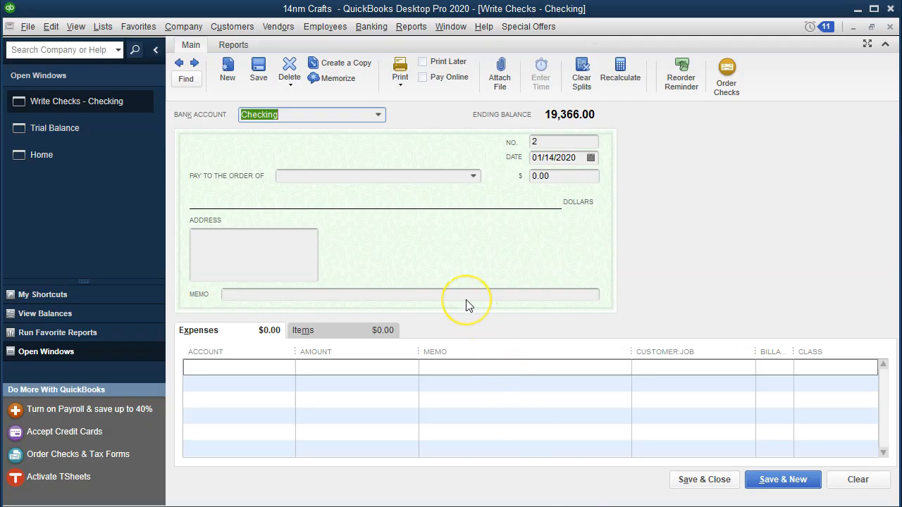
key(Tab)
key(Tab)
key(Tab)
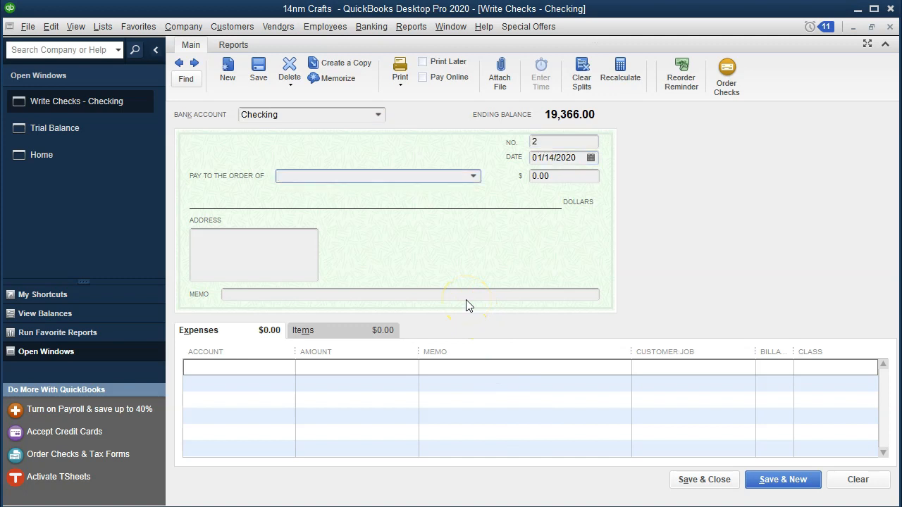
text(Edi)
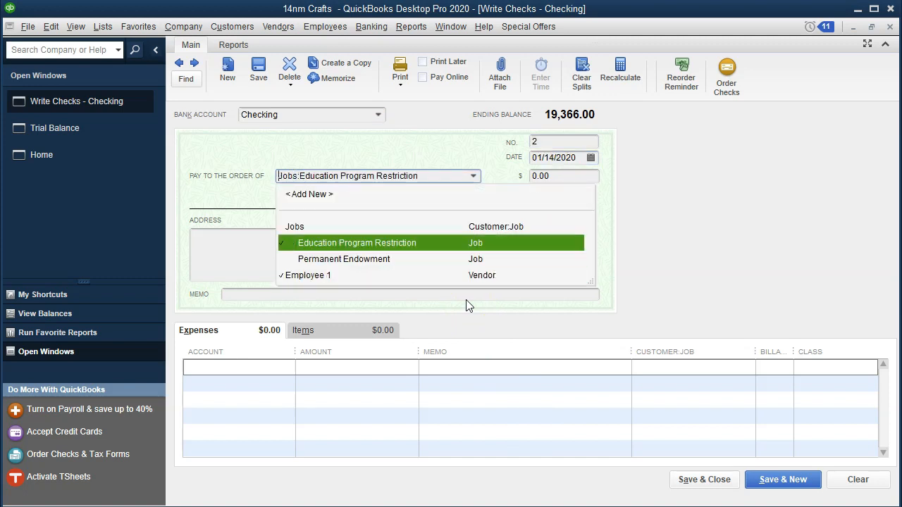
text(son)
key(Tab)
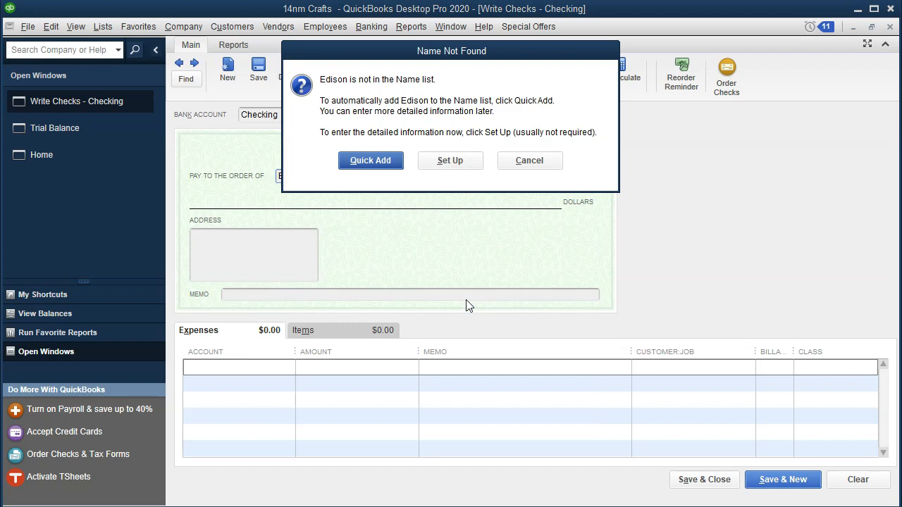
key(Return)
click(469, 262)
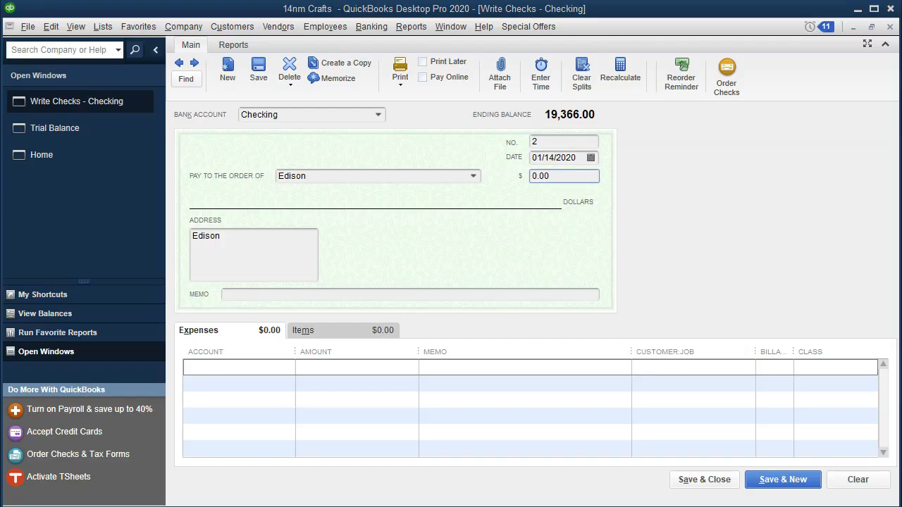
Set the amount of the check to Edison to 3,200
click(561, 177)
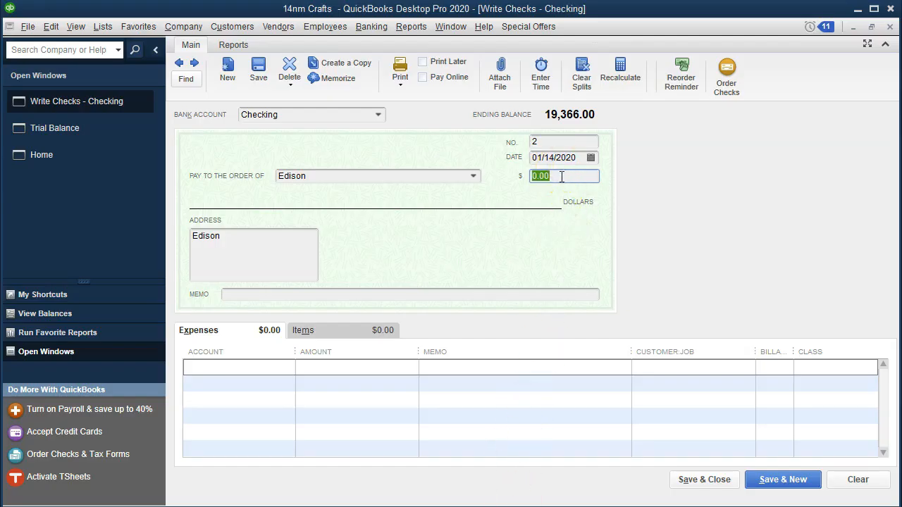
text(3,200)
key(Tab)
key(Tab)
key(Tab)
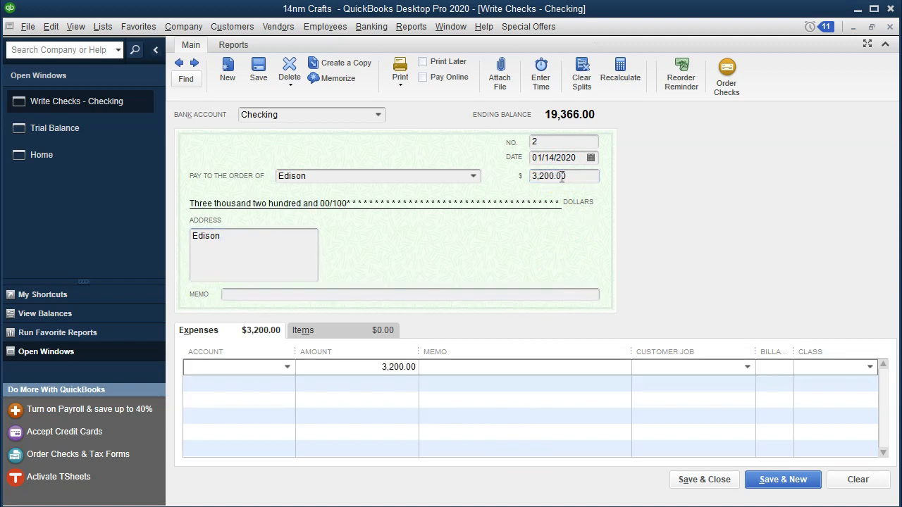
Assign the 3,200 expense line of the Edison check to a new Expense-type account named Utilities
click(503, 372)
key(alt+Tab)
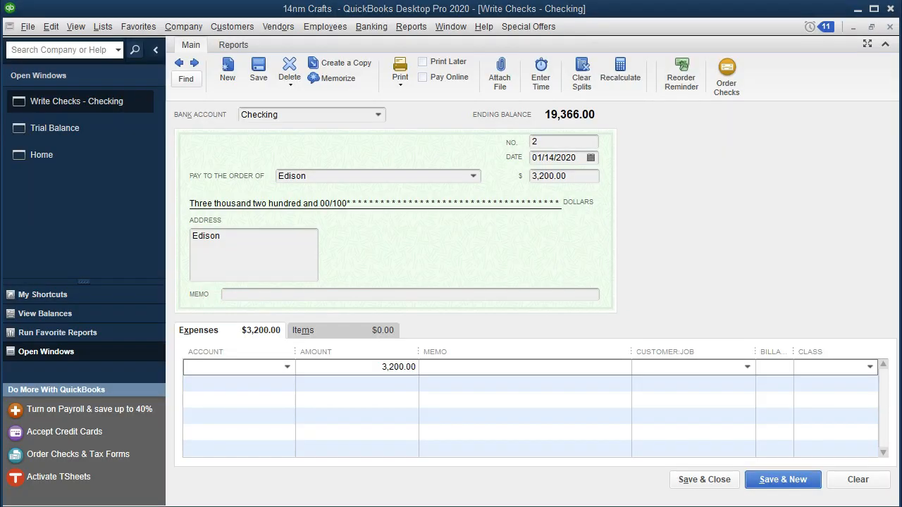
click(241, 368)
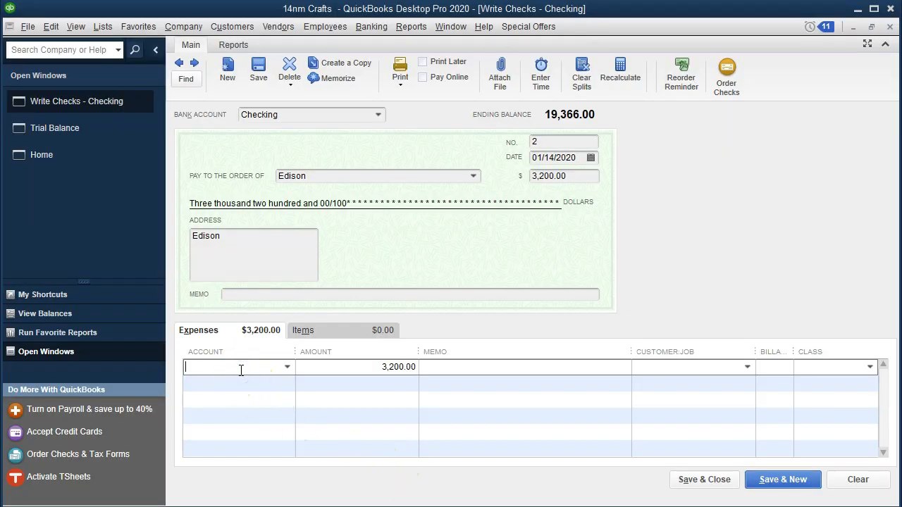
text(Uti)
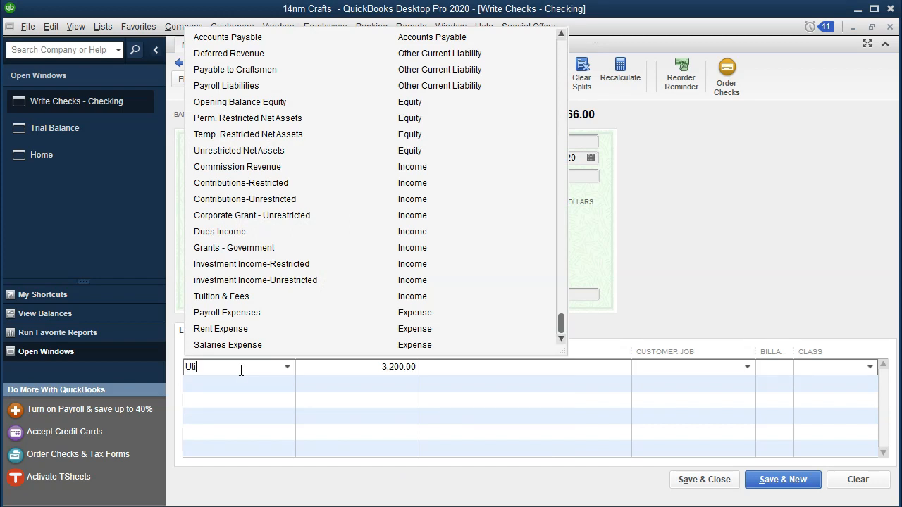
text(lities)
key(Tab)
key(Return)
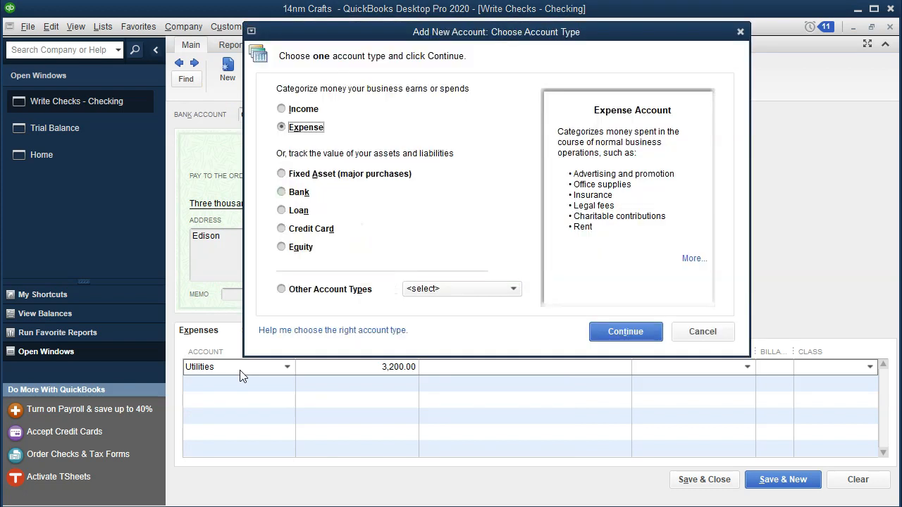
click(612, 339)
click(612, 339)
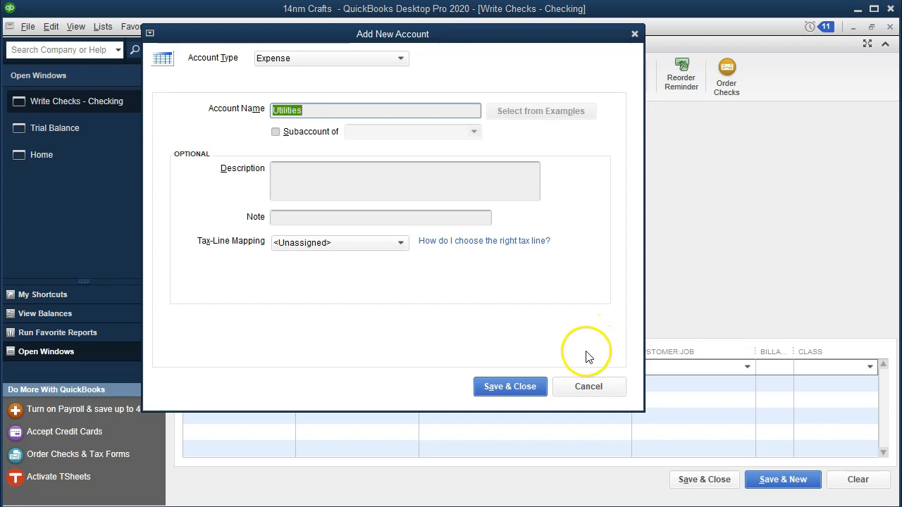
click(520, 386)
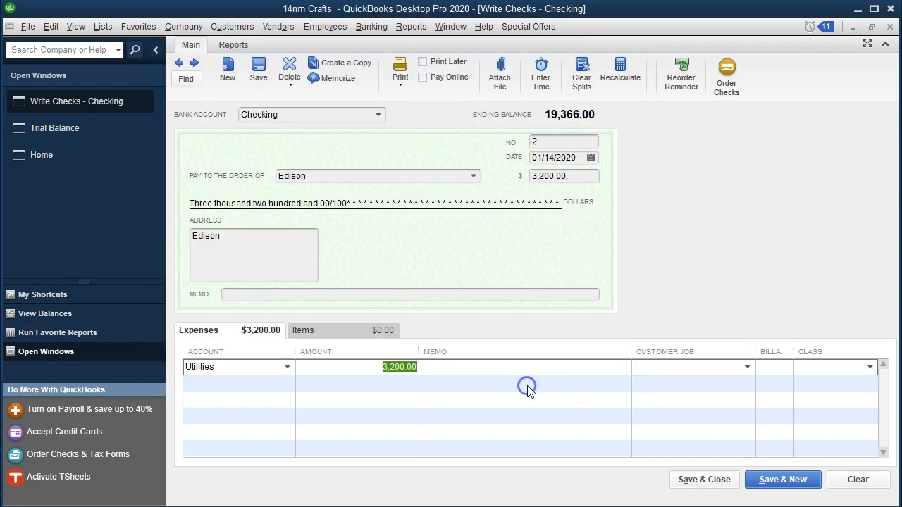
Class the utilities line as Unrestricted:Fund Rasing, then save the check despite its future date and start a new one
key(Tab)
key(Tab)
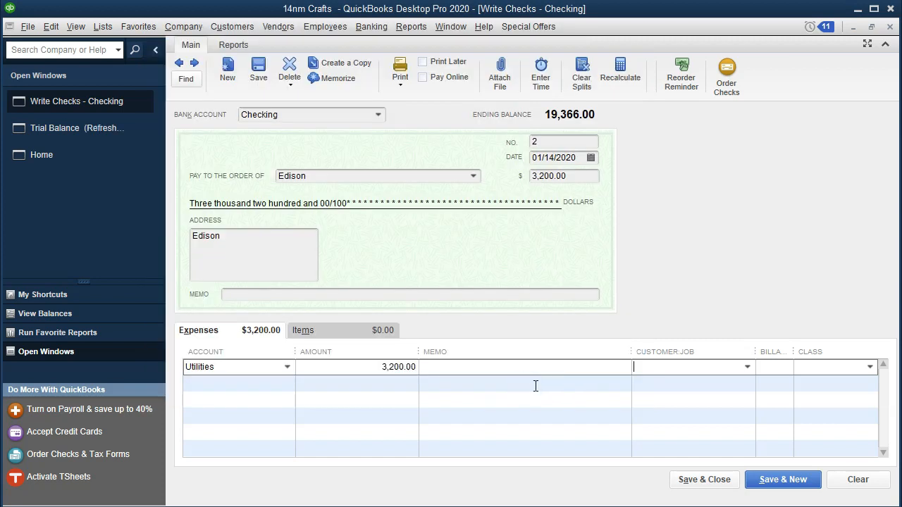
text(f)
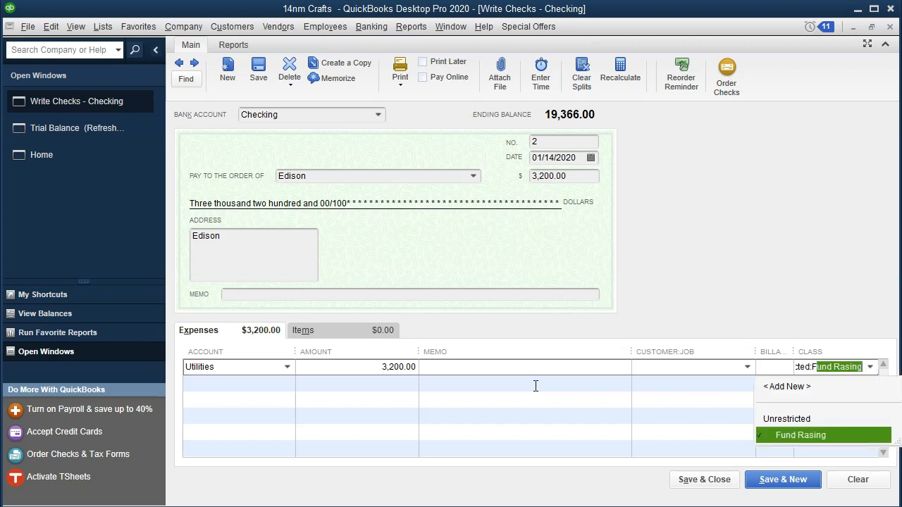
key(Tab)
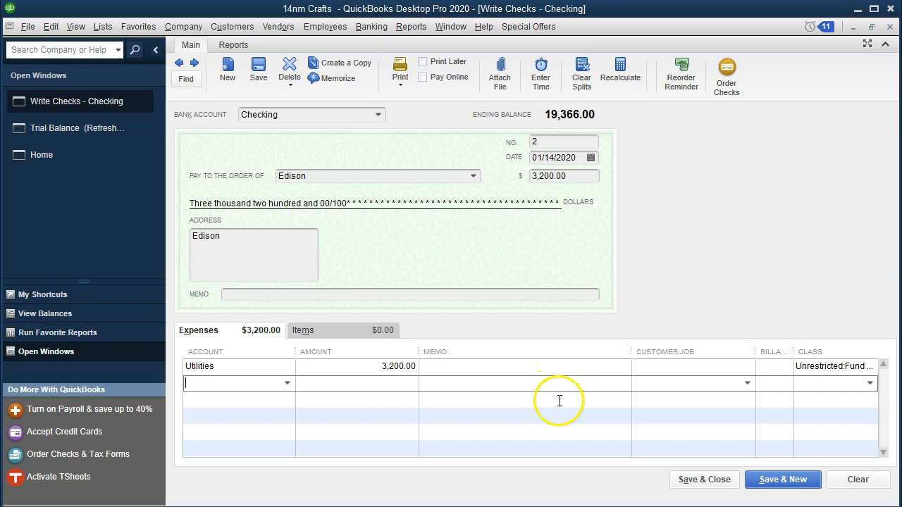
click(792, 481)
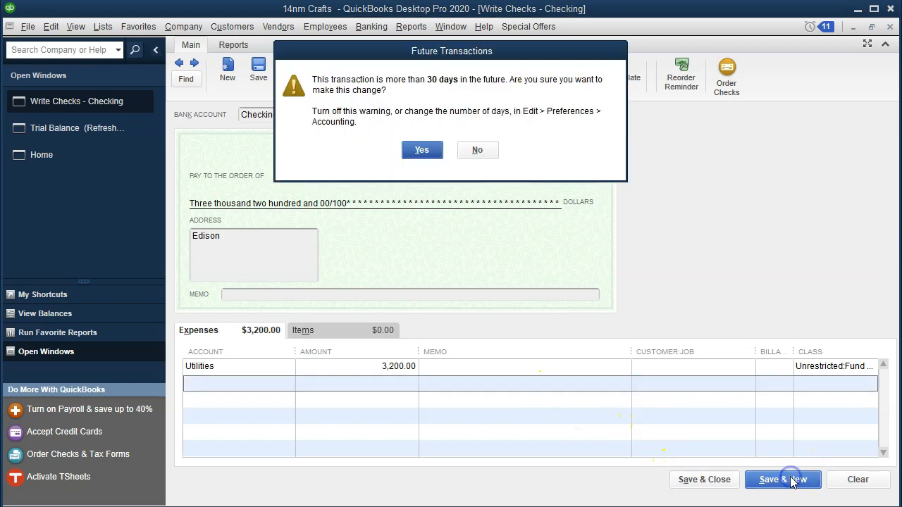
click(422, 150)
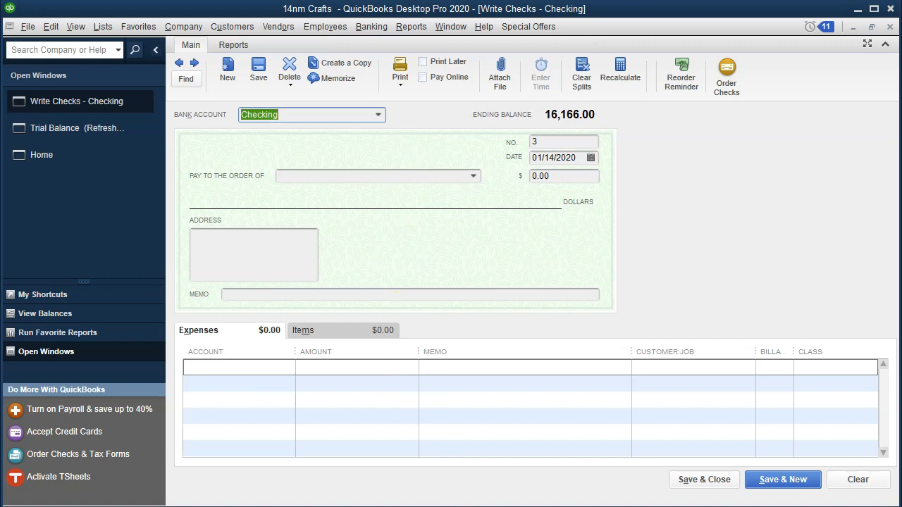
Switch to the Excel worksheet and fill the Printing & Postage Expense journal entry, G39:I40, with green
click(458, 493)
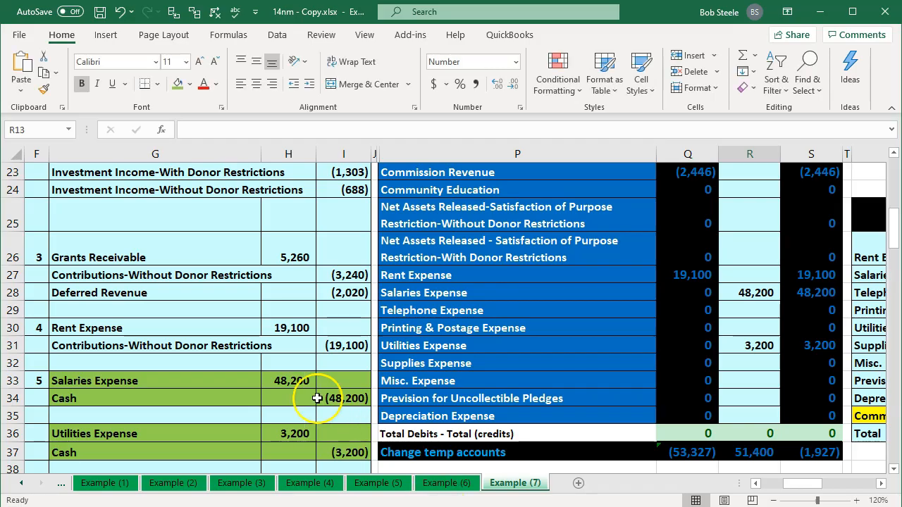
click(282, 377)
scroll(282, 377, down, 3)
drag(125, 302, 316, 312)
right_click(316, 312)
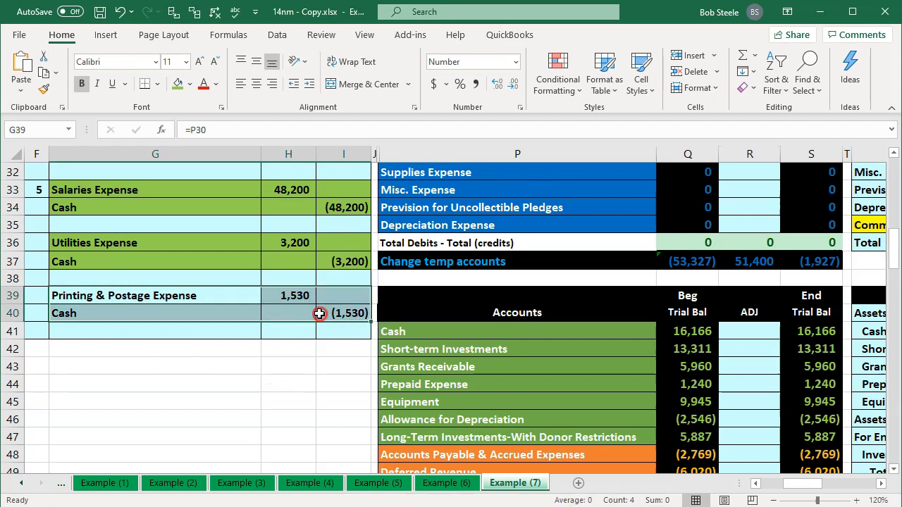
key(Escape)
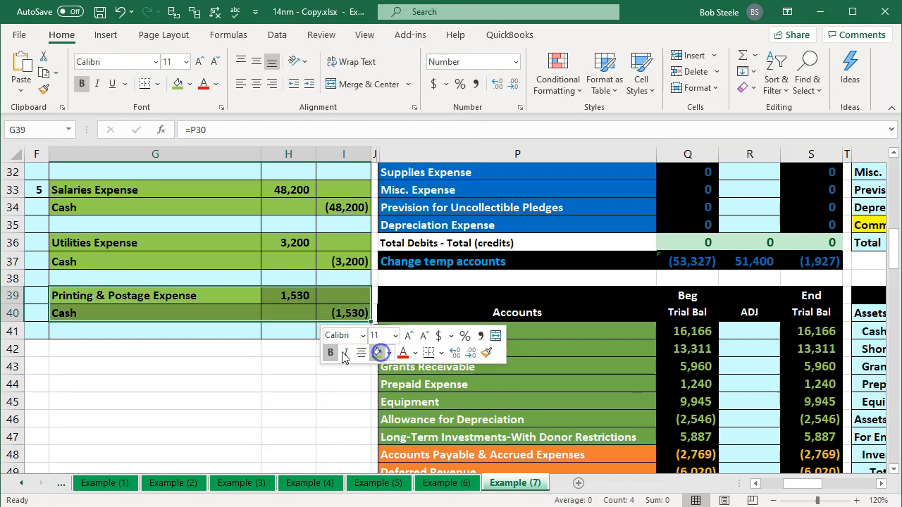
click(215, 350)
click(159, 297)
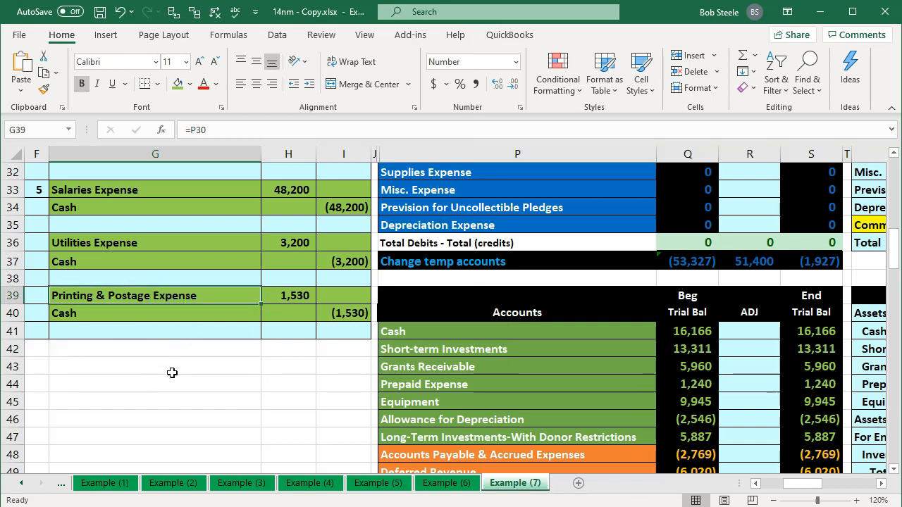
Start a formula in adjustment cell R34, on the Prevision for Uncollectible Pledges row, pointing across to the journal entry's credit column
key(Right)
key(Right)
key(Right)
key(Up)
key(Up)
key(Up)
key(Up)
key(Up)
key(Right)
key(Right)
key(Right)
text(=)
key(Left)
key(Left)
key(Left)
key(Left)
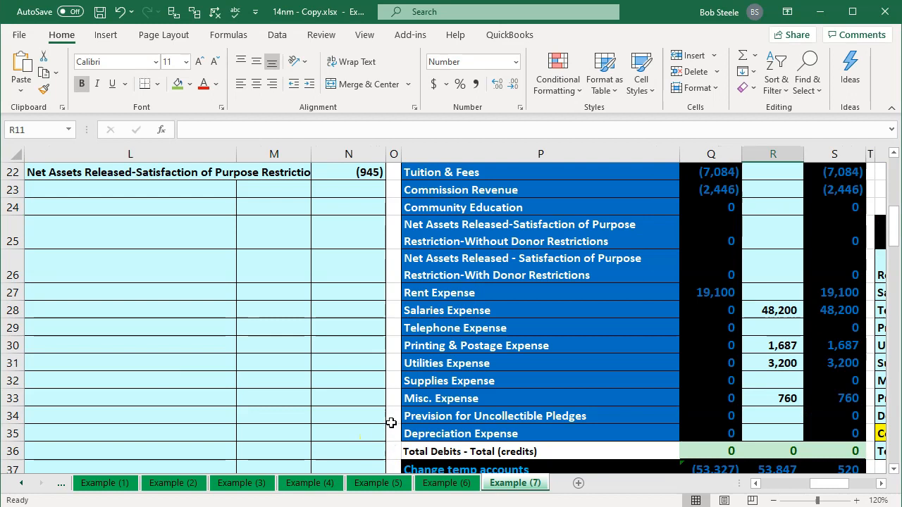
click(392, 421)
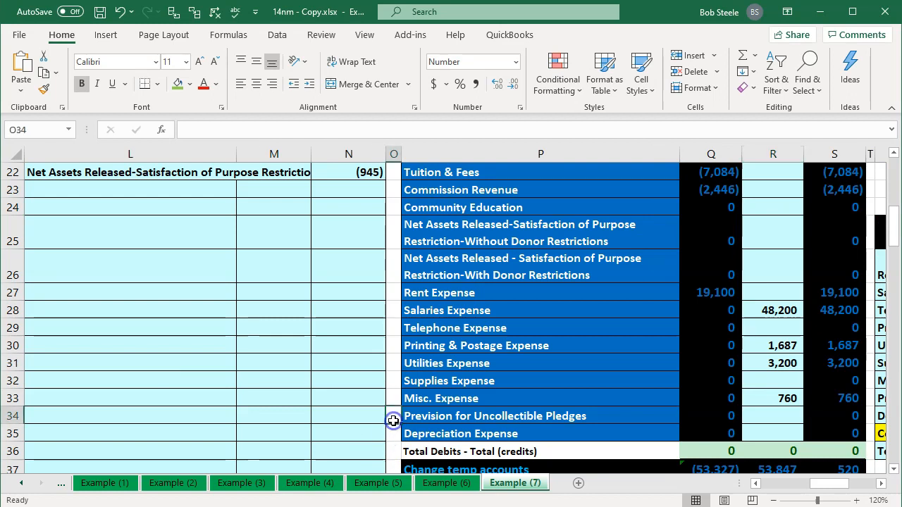
click(398, 343)
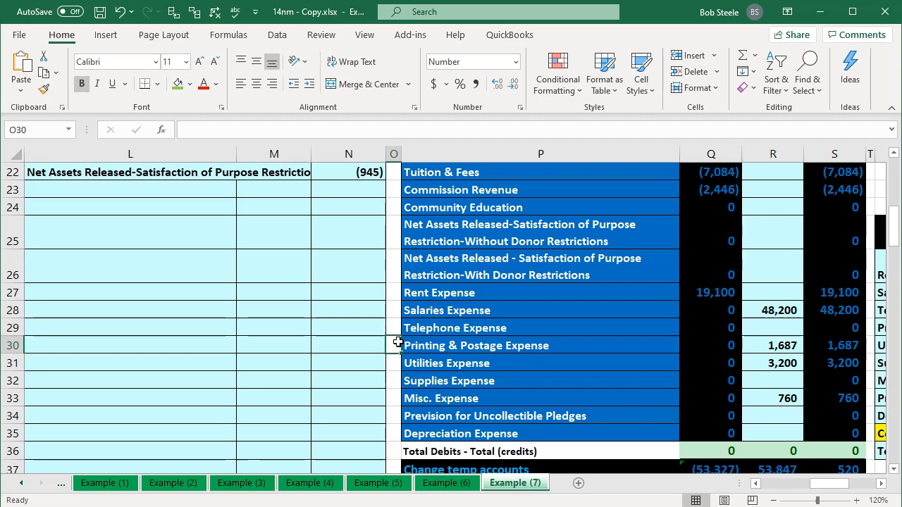
click(389, 377)
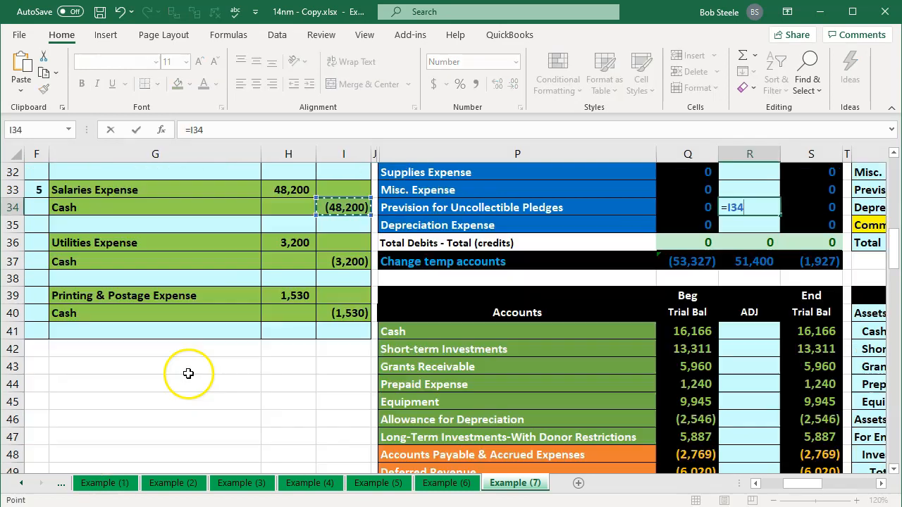
Complete the formula in R34 as =H39 to post the printing and postage debit
key(Left)
key(Down)
key(Down)
key(Down)
key(Down)
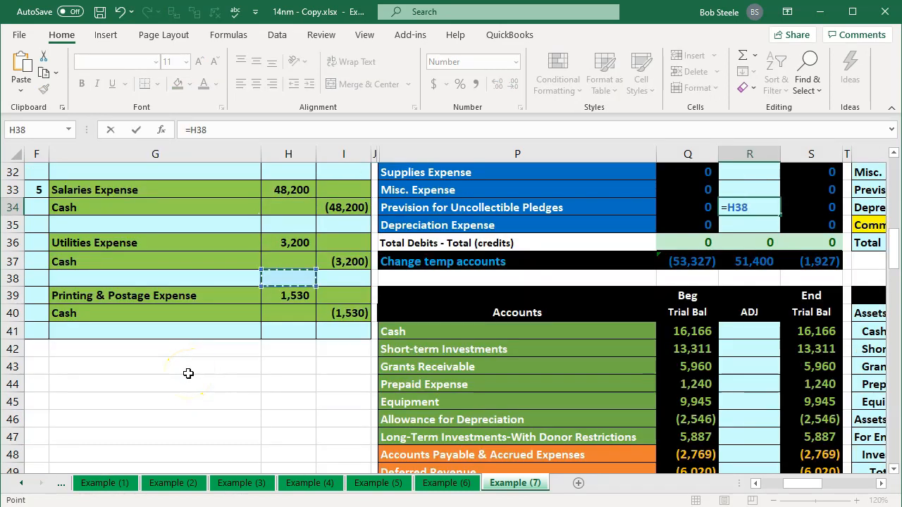
key(Down)
key(Return)
Extend the Cash adjustment formula in R3 to =I34+I37+I40 to include the printing and postage payment
key(Up)
key(Up)
key(Up)
key(Up)
key(Up)
key(Up)
key(Up)
key(Up)
key(Up)
key(Up)
key(Up)
key(Up)
key(Up)
key(Up)
key(Up)
key(Up)
key(Up)
key(Up)
key(Up)
key(Up)
key(Up)
key(Up)
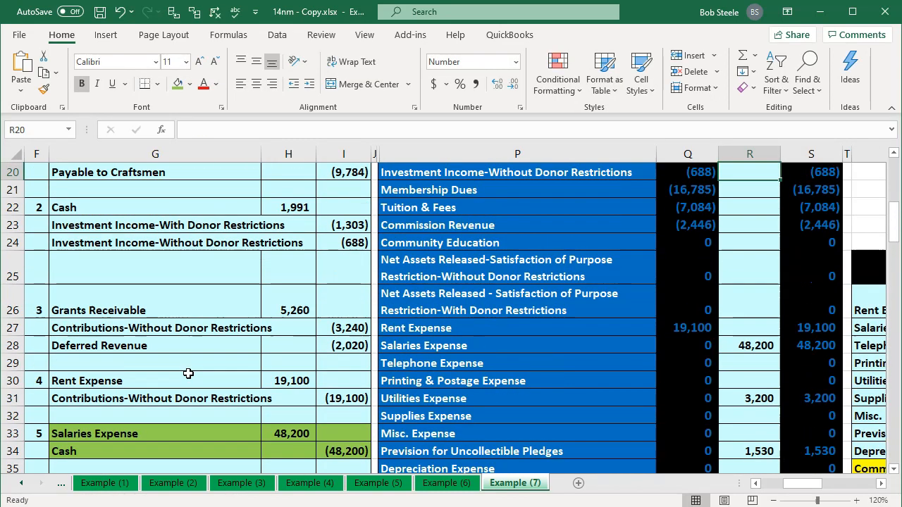
key(Up)
key(Up)
key(Up)
key(Up)
key(Up)
key(Up)
key(Up)
key(Up)
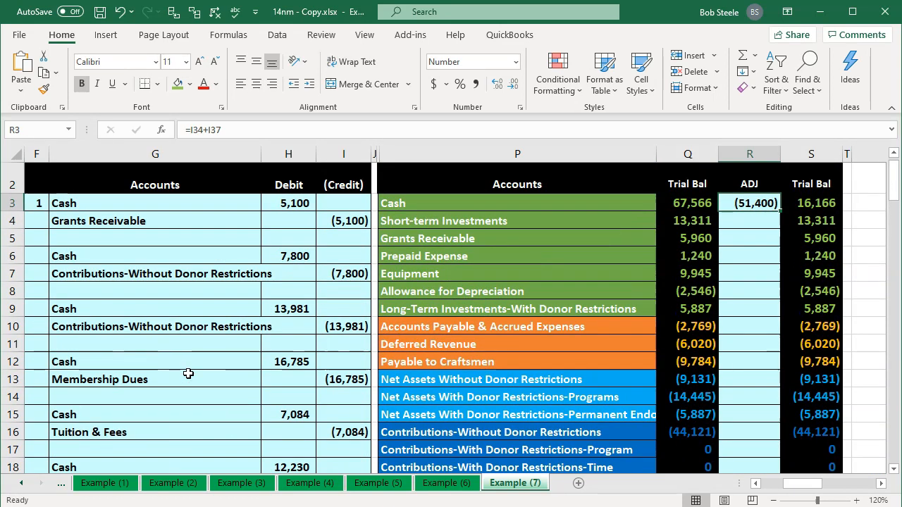
key(F2)
text(+)
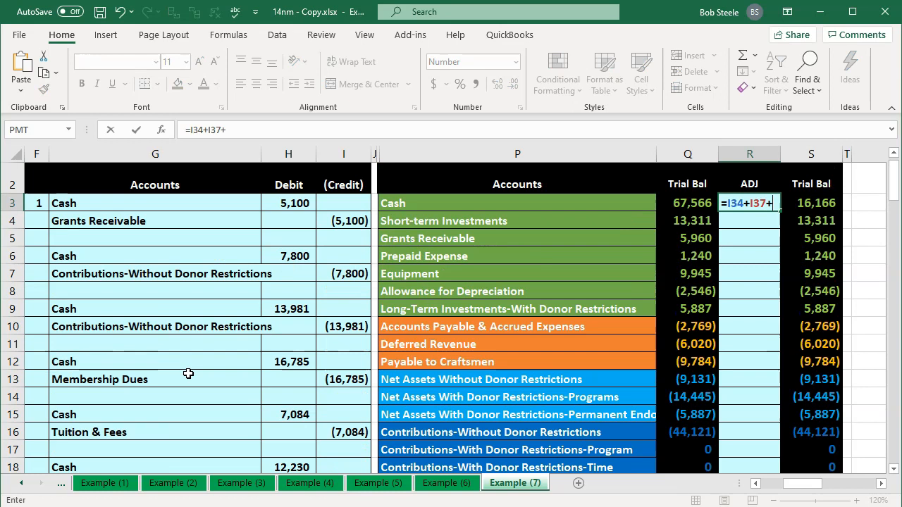
key(Down)
key(Down)
key(Down)
key(Down)
key(Down)
key(Down)
key(Down)
key(Down)
key(Down)
key(Down)
key(Down)
key(Down)
key(Down)
key(Down)
key(Down)
key(Down)
key(Down)
key(Down)
key(Down)
key(Down)
key(Down)
key(Down)
key(Down)
key(Down)
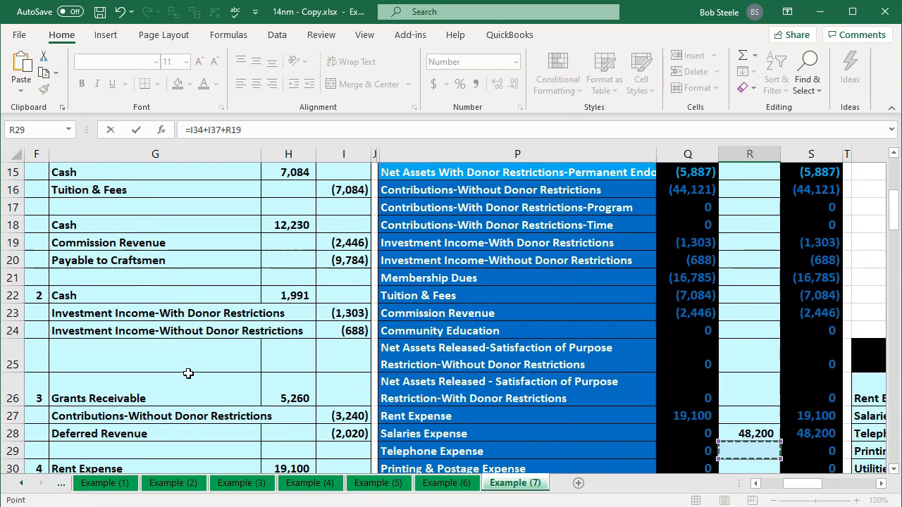
key(Left)
key(Left)
key(Left)
key(Down)
key(Down)
key(Down)
key(Down)
key(Down)
key(Down)
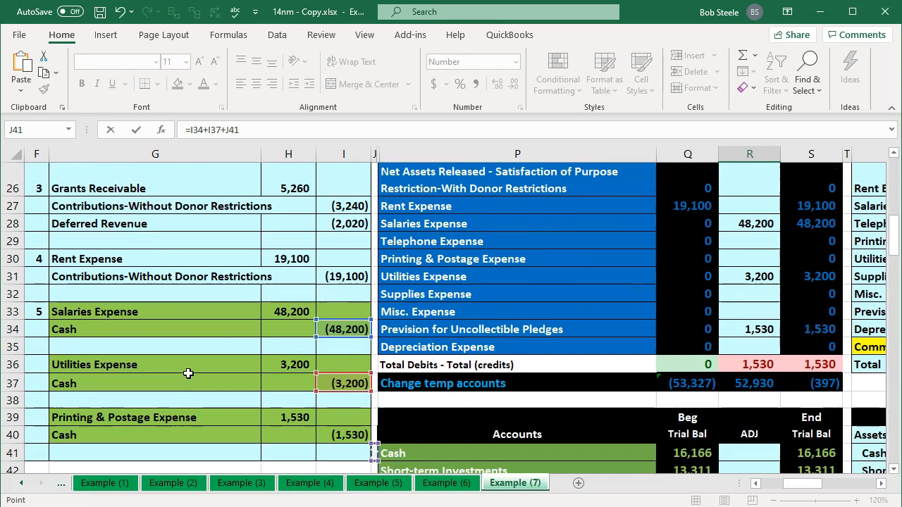
key(Left)
key(Return)
key(Up)
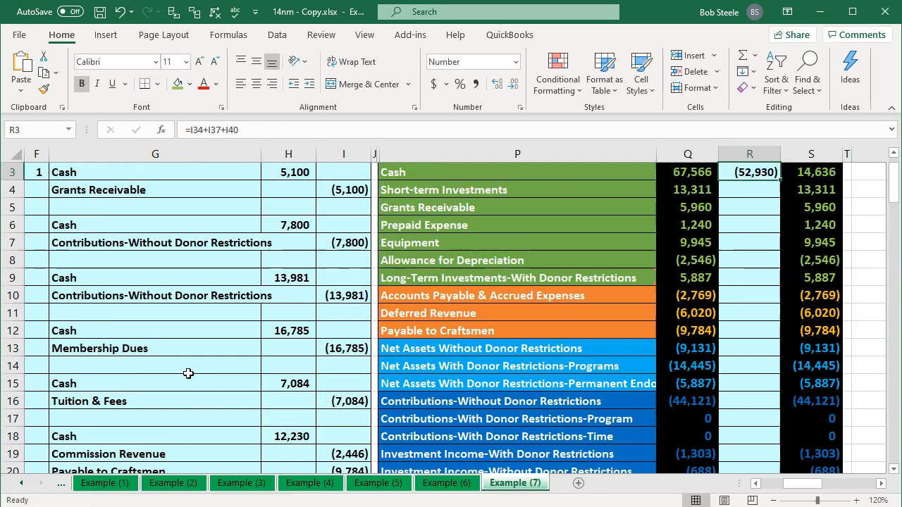
Check the worksheet's trial balance totals and the range summed by the ending Change temp accounts formula in S37
click(432, 389)
scroll(504, 388, up, 1)
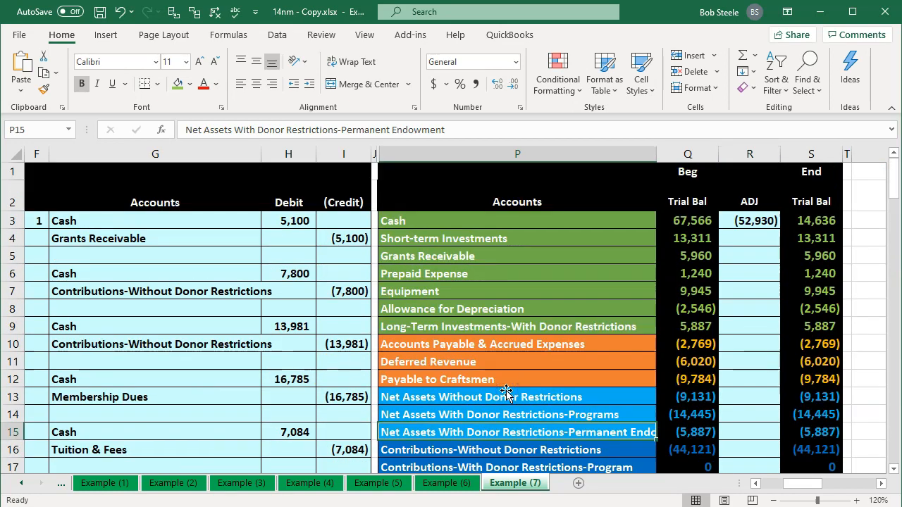
scroll(503, 388, down, 8)
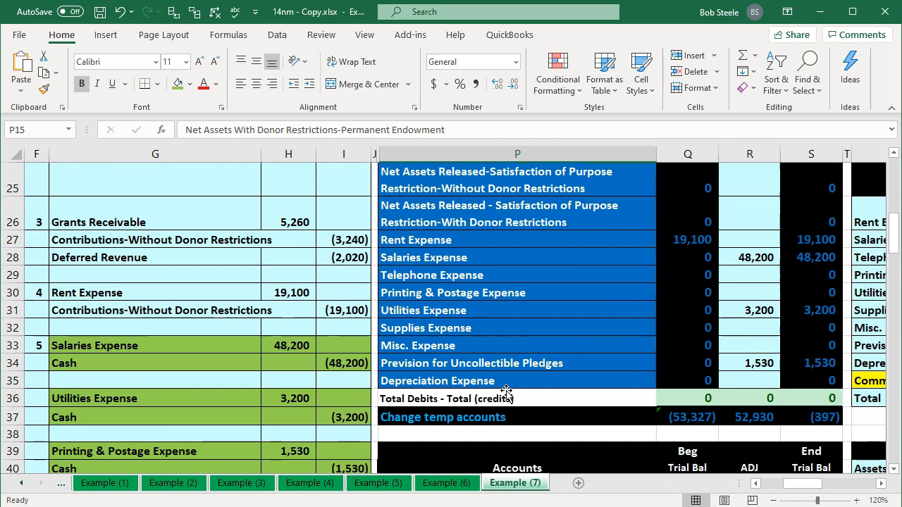
double_click(824, 417)
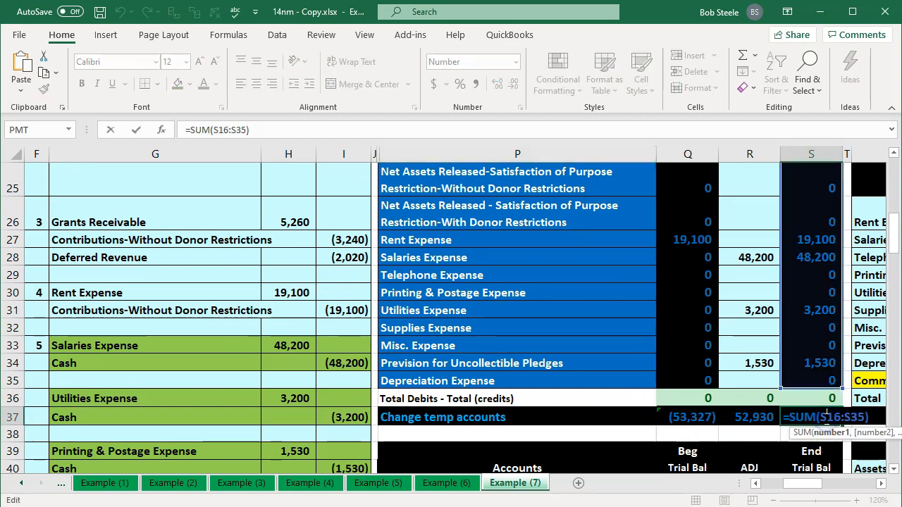
key(Return)
double_click(824, 417)
scroll(824, 418, up, 3)
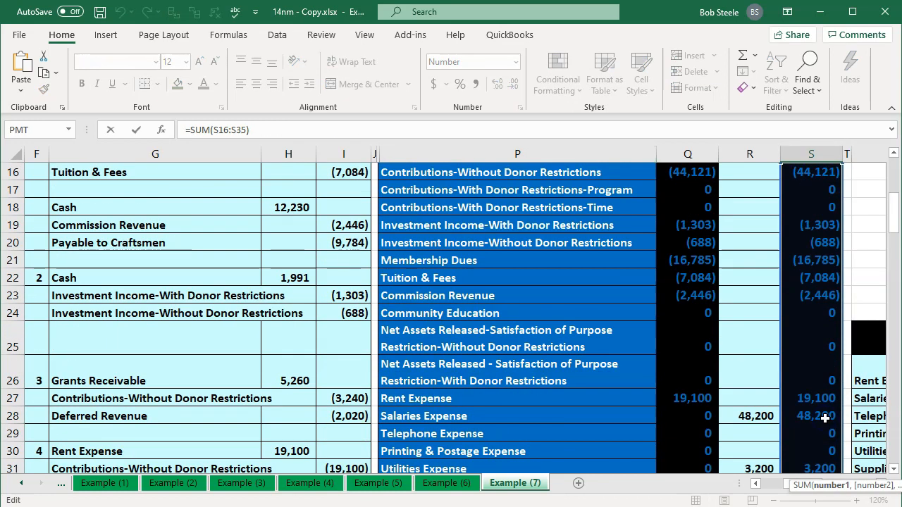
scroll(825, 418, up, 1)
key(Return)
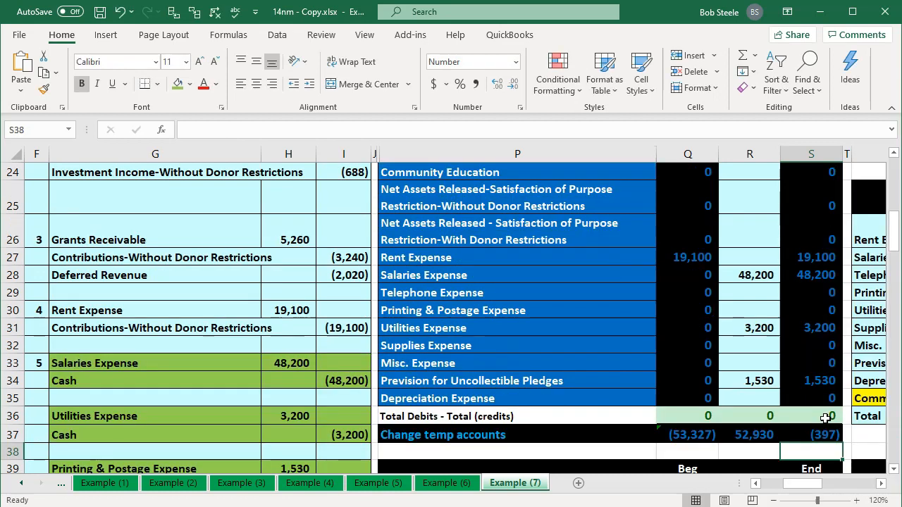
scroll(810, 419, down, 1)
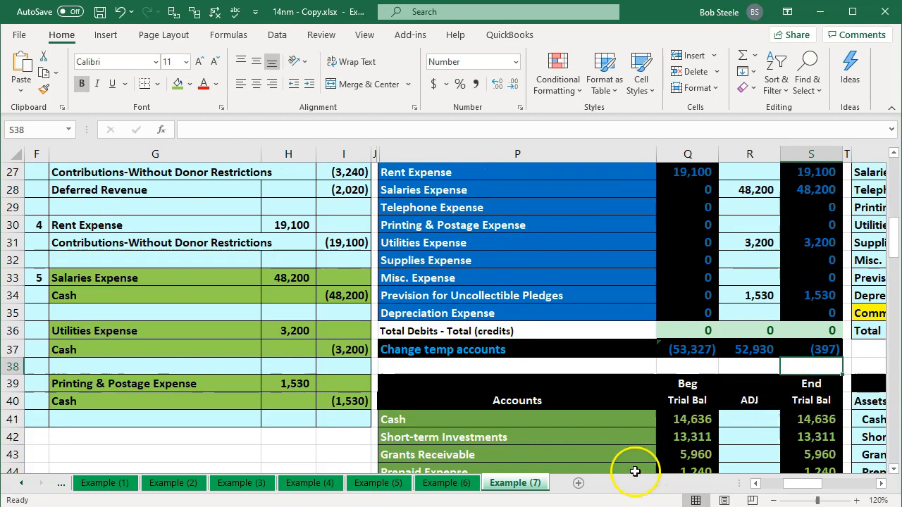
Switch to QuickBooks and make the new check payable to Post Office, quick-adding the payee as a vendor
key(alt+Tab)
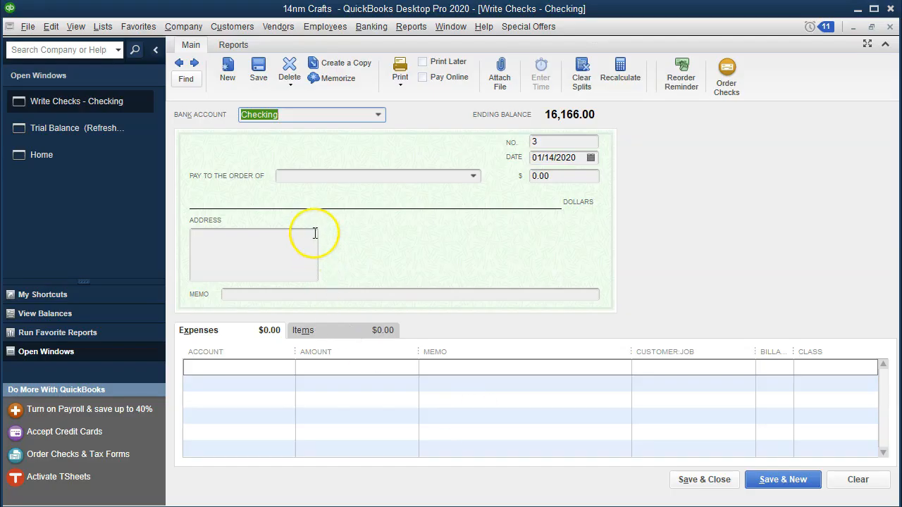
key(Tab)
key(Tab)
key(Tab)
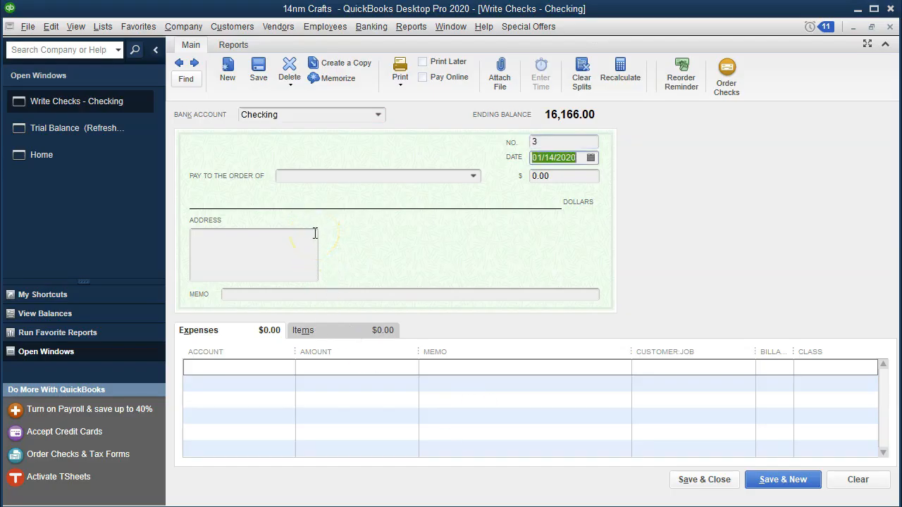
text(Post Office)
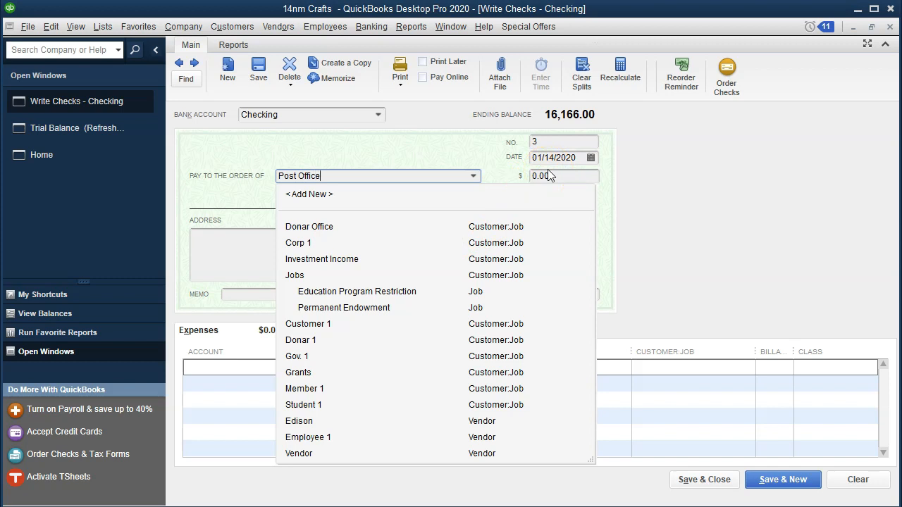
click(549, 176)
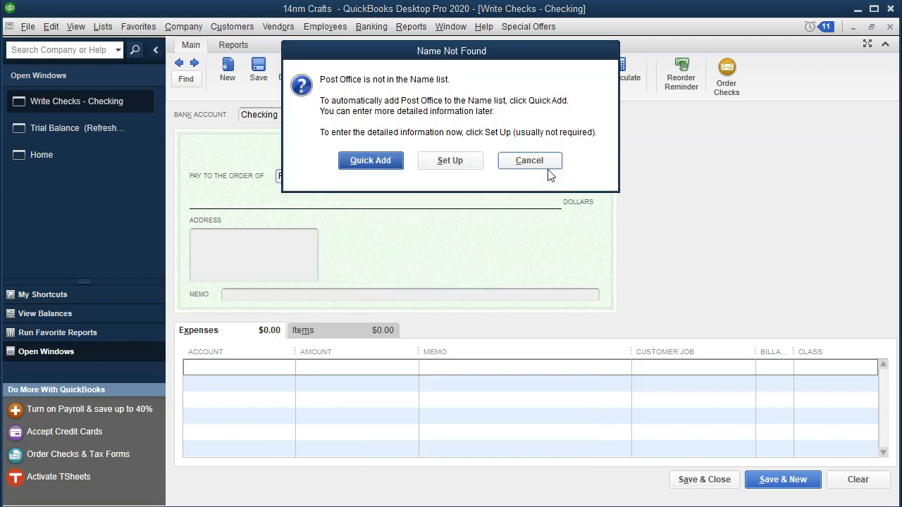
key(Return)
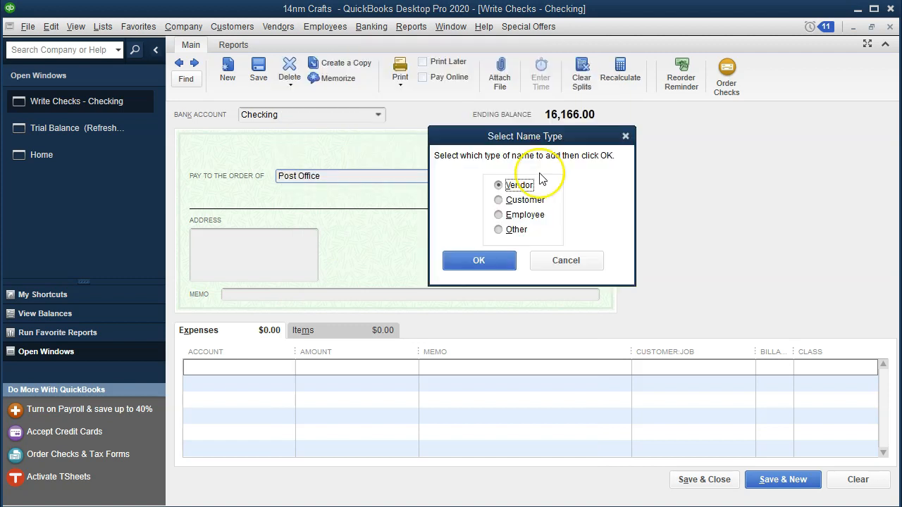
click(474, 262)
key(Tab)
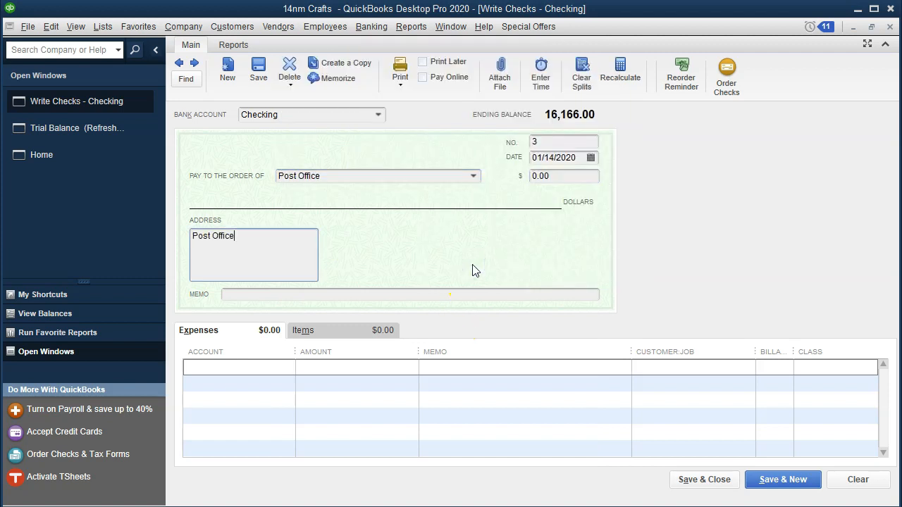
Set the amount of the Post Office check to 1530
drag(567, 177, 408, 157)
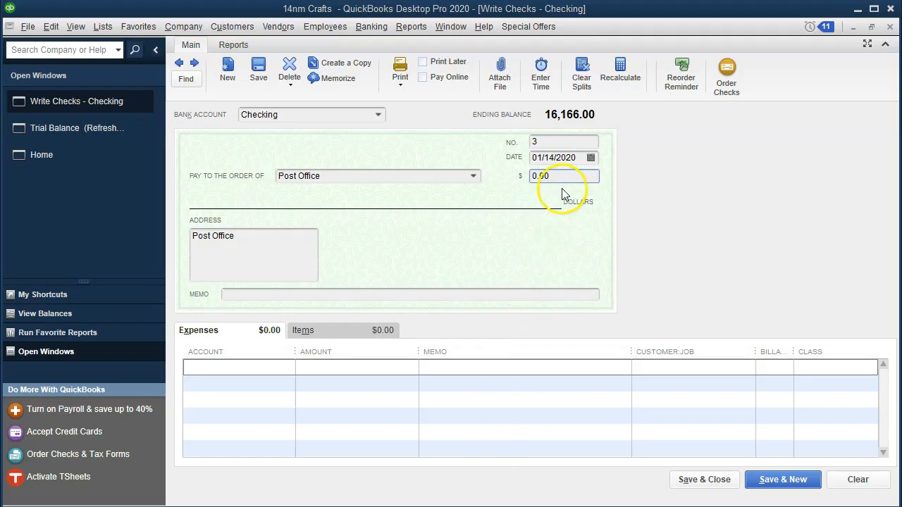
drag(567, 177, 473, 163)
text(1530)
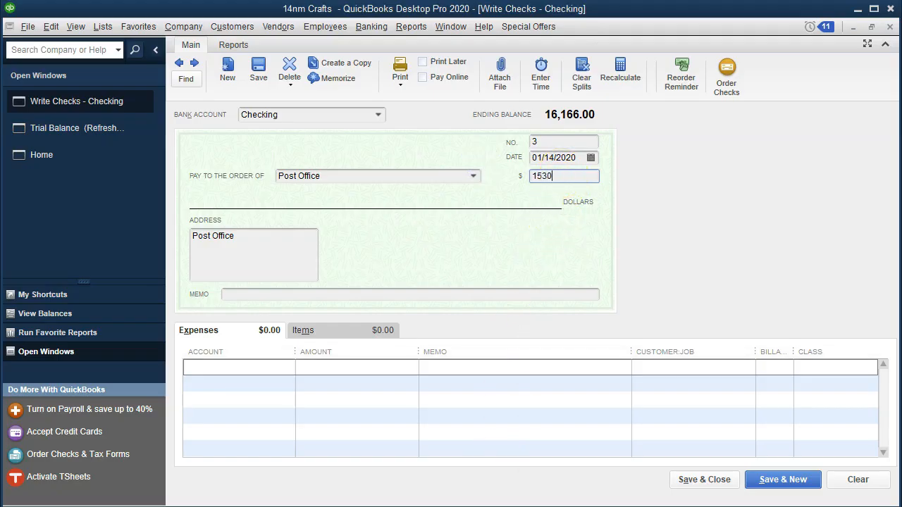
key(Tab)
key(Tab)
key(Tab)
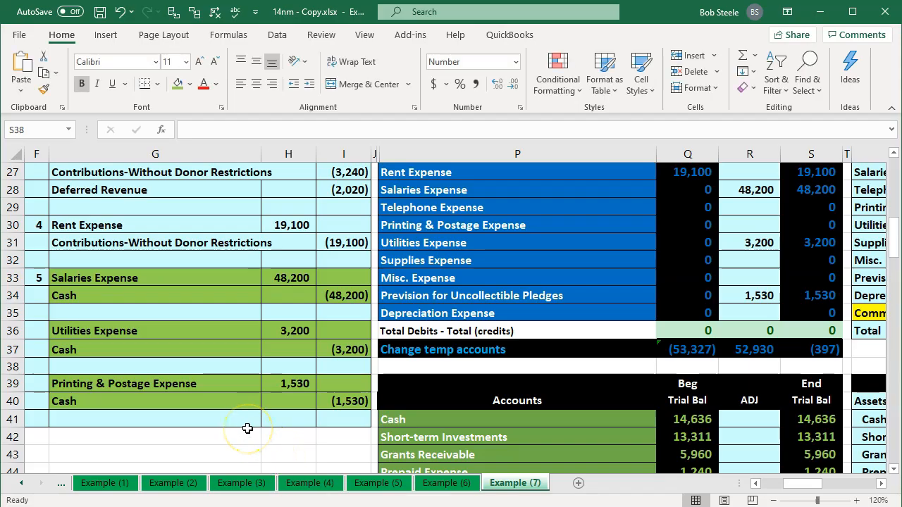
In the Excel worksheet, copy the Printing & Postage Expense account name from trial balance cell P30
click(503, 253)
double_click(534, 226)
drag(533, 226, 284, 219)
key(ctrl+c)
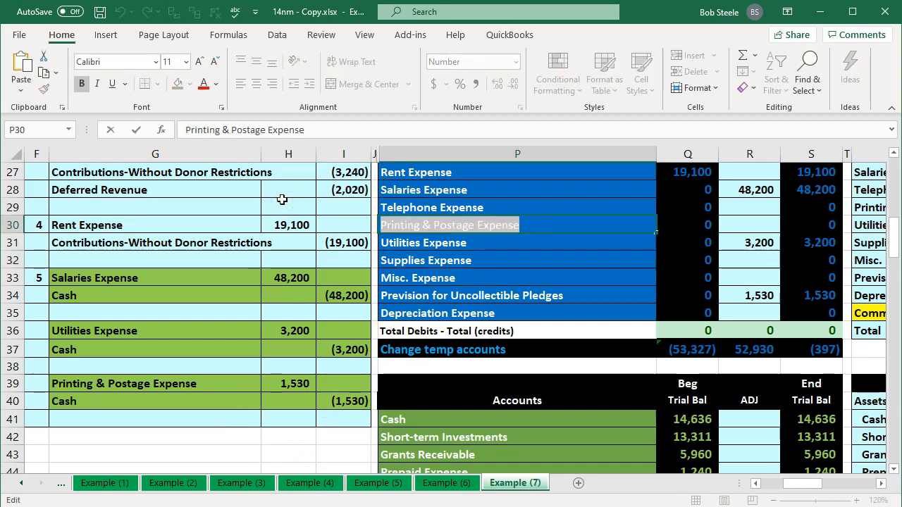
click(197, 387)
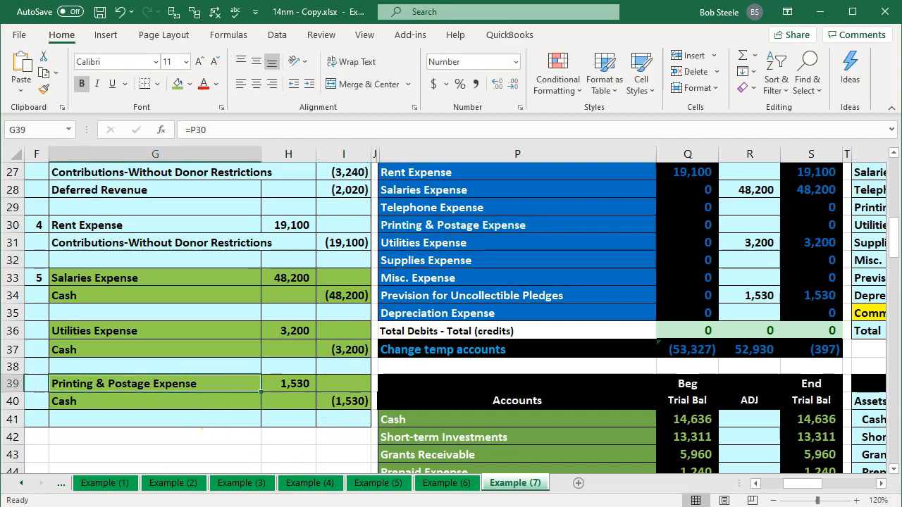
Back in QuickBooks, paste Printing & Postage Expense as the check's first expense account and set it up as a new Expense account
key(alt+Tab)
click(249, 364)
key(ctrl+v)
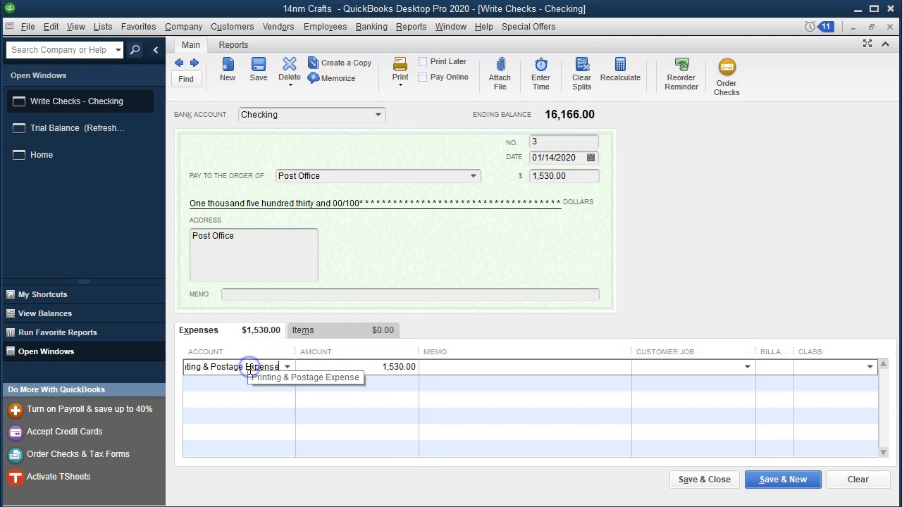
click(261, 435)
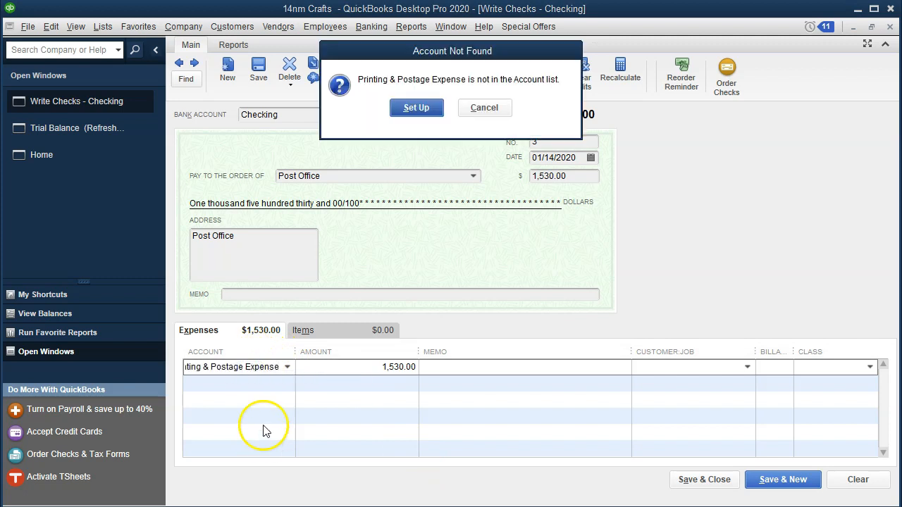
click(418, 109)
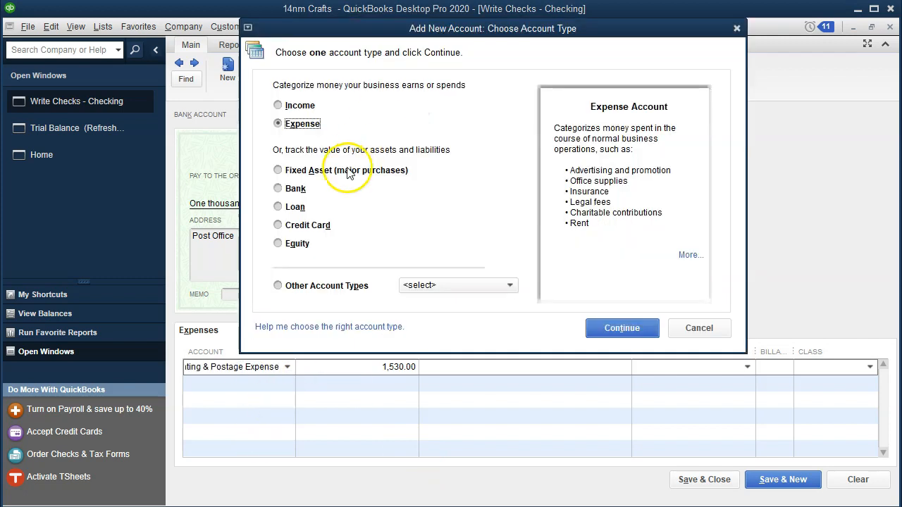
click(616, 331)
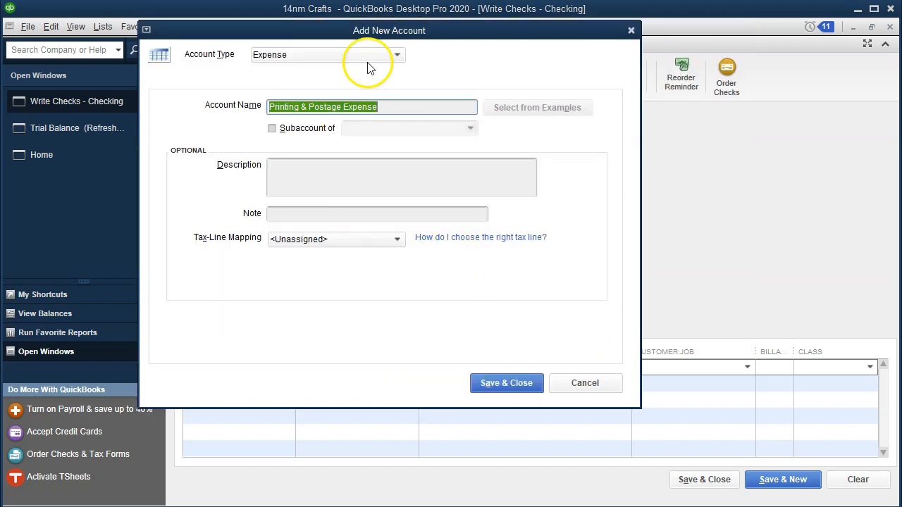
click(477, 384)
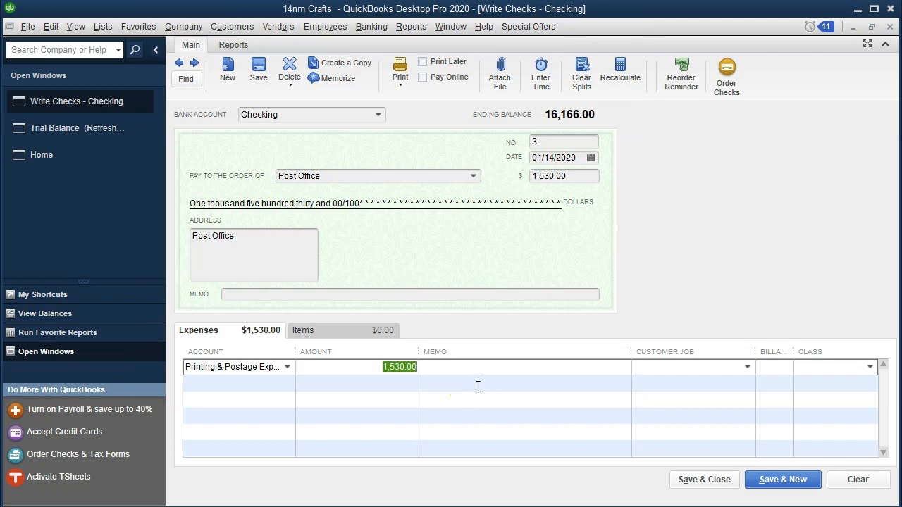
Assign the Unrestricted fund class to the printing and postage line, then save the check as a future-dated transaction and start a new one
key(Tab)
key(Tab)
key(Tab)
text(F)
key(Tab)
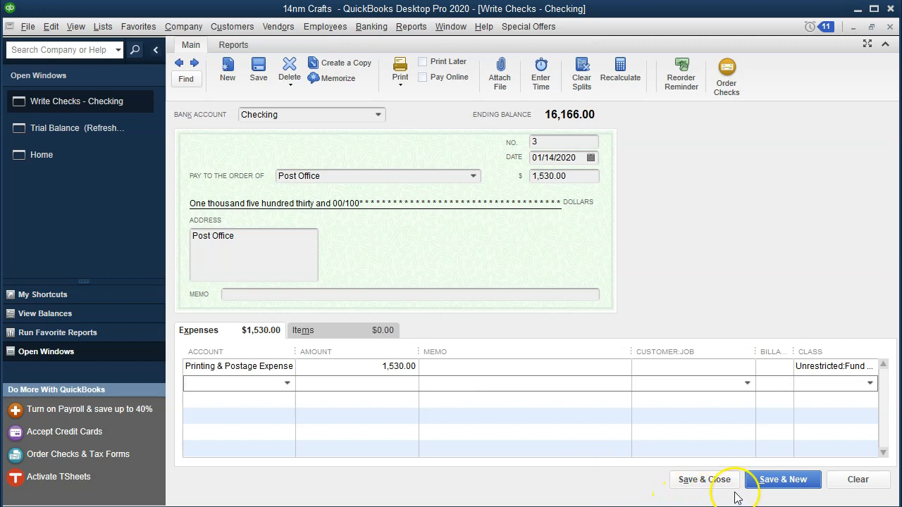
click(770, 493)
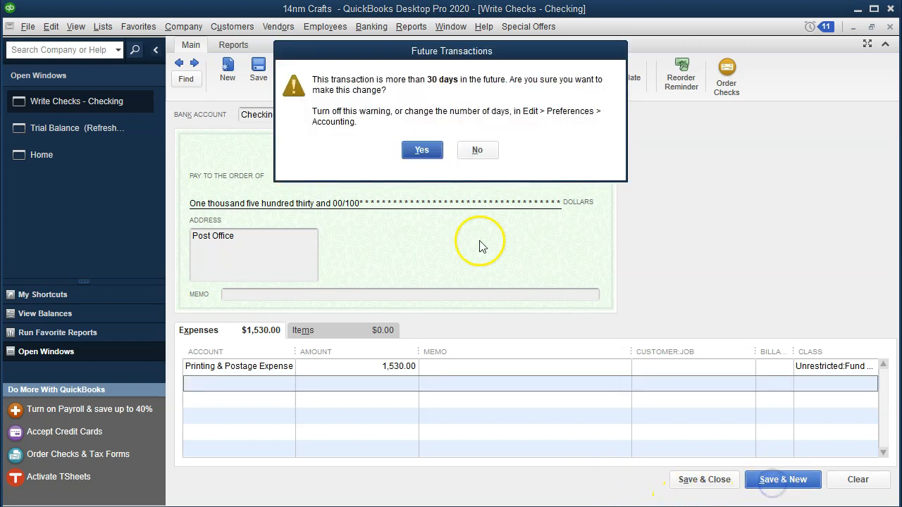
click(413, 159)
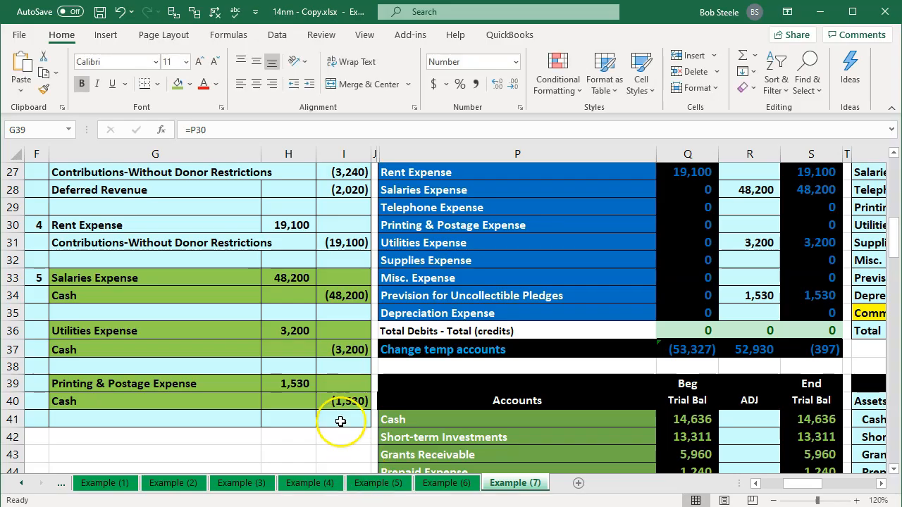
In the Excel worksheet, unhide the journal entry columns K to O between columns I and P
scroll(341, 422, up, 9)
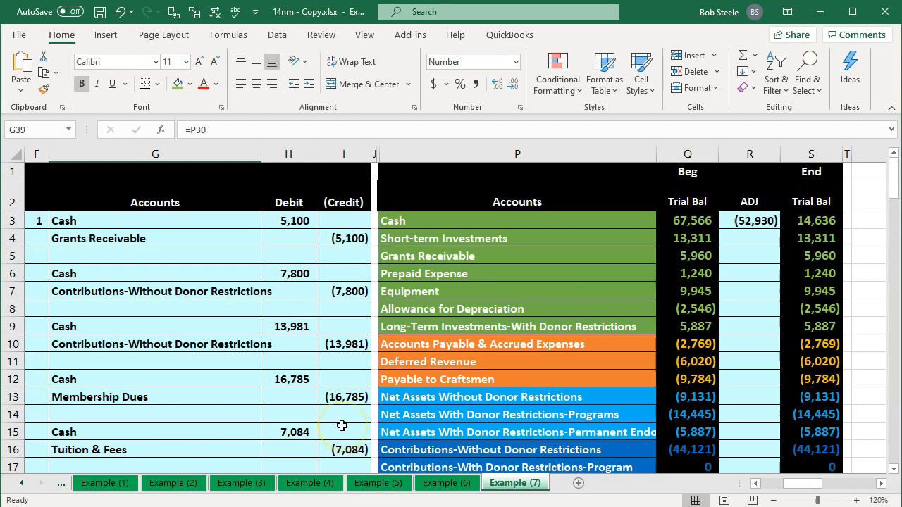
click(353, 155)
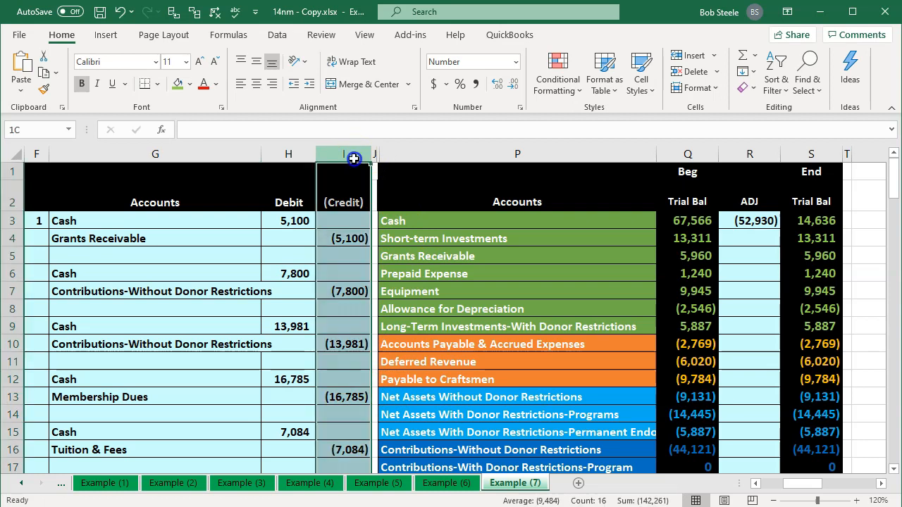
drag(354, 159, 389, 157)
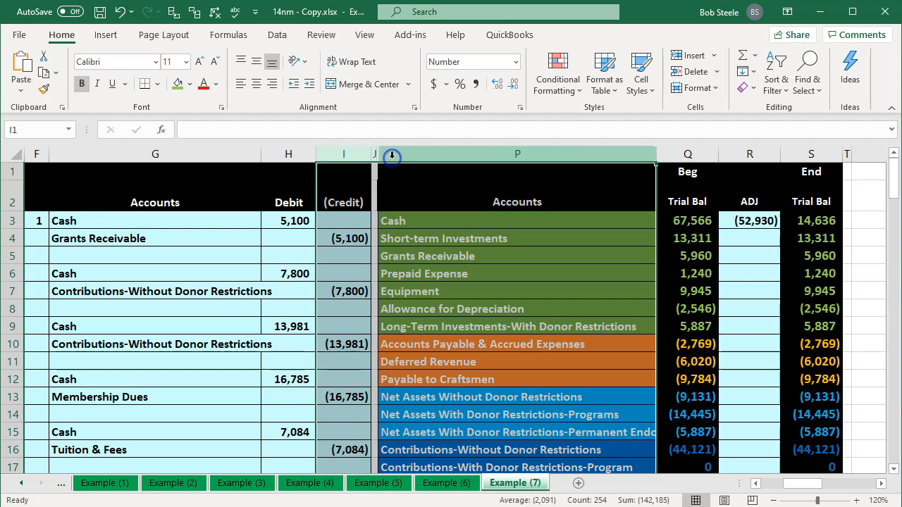
right_click(407, 252)
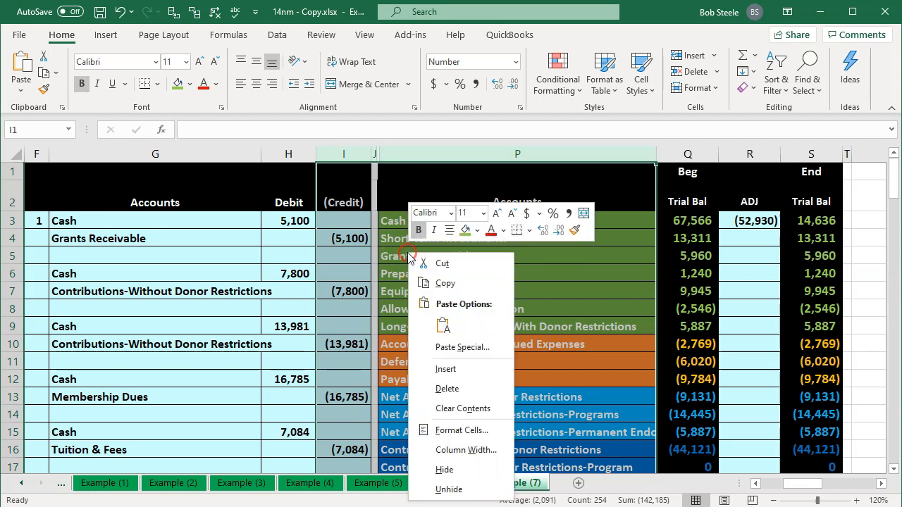
click(442, 489)
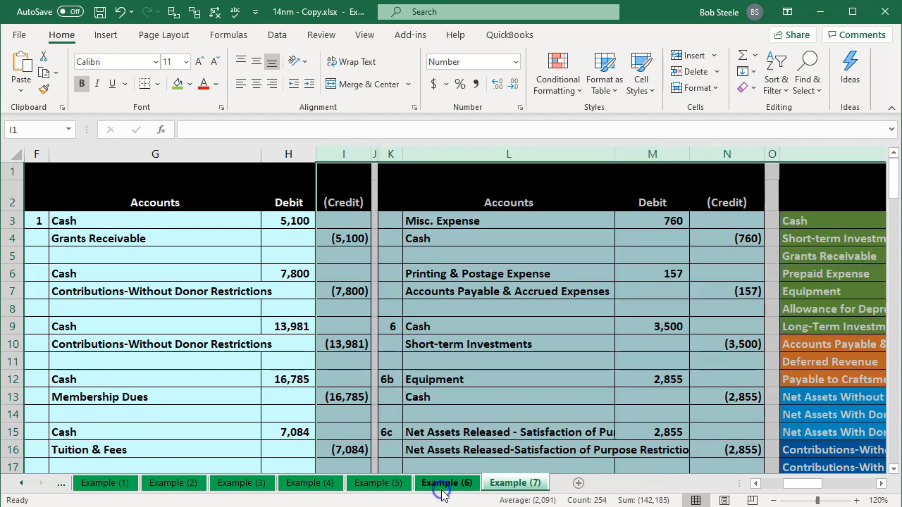
click(469, 411)
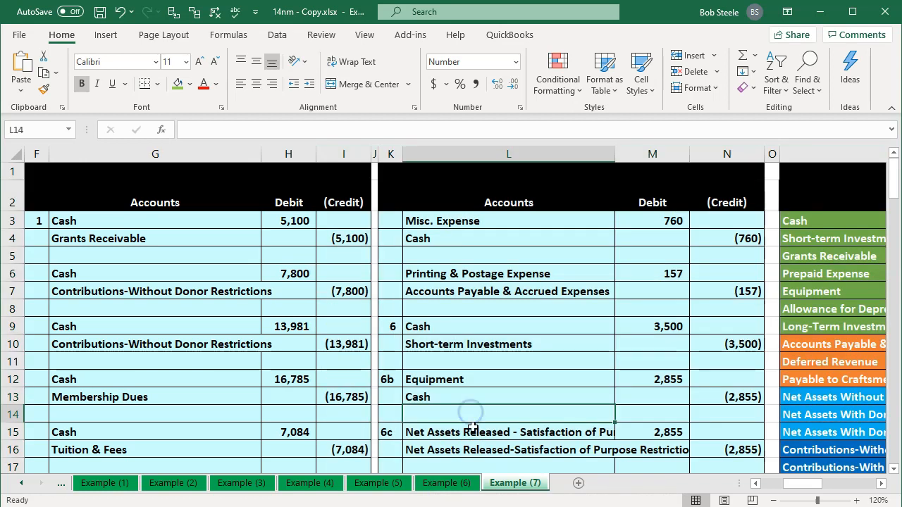
Hide columns E through I, which hold the first block of journal entries
click(755, 484)
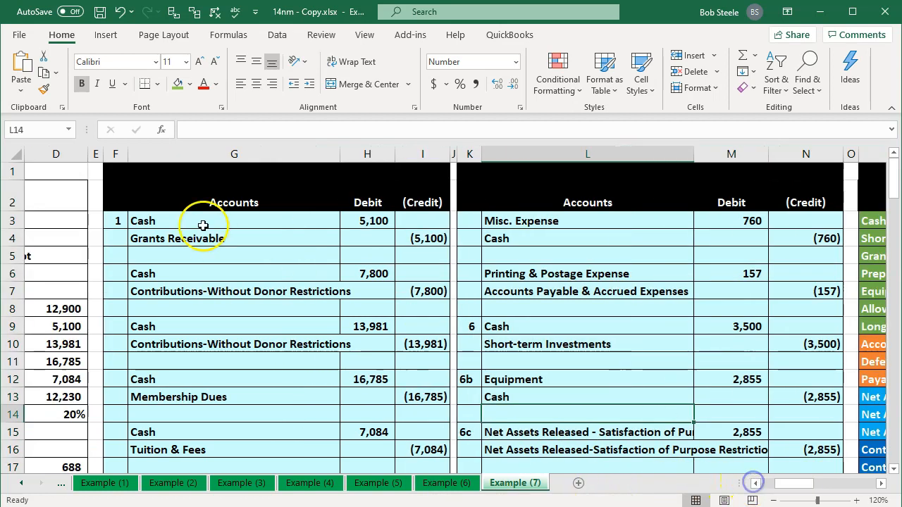
click(98, 154)
drag(99, 154, 401, 153)
right_click(390, 259)
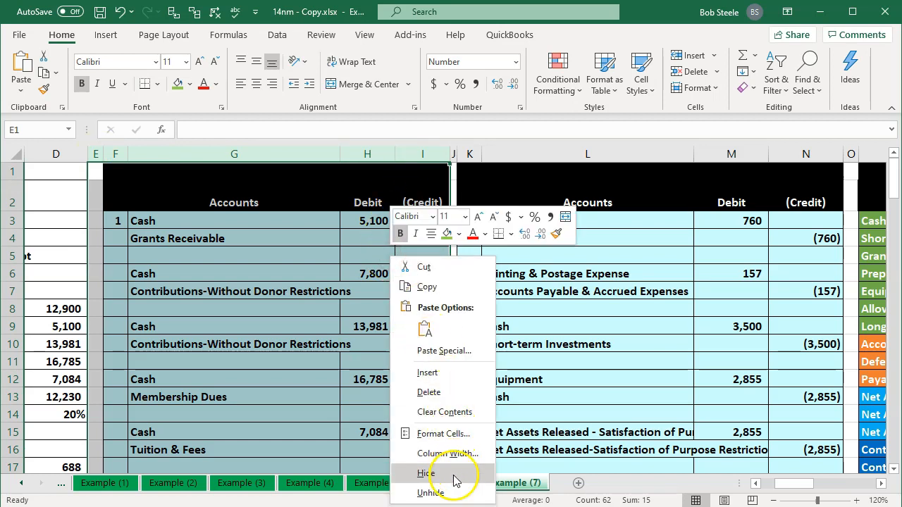
click(455, 480)
click(290, 291)
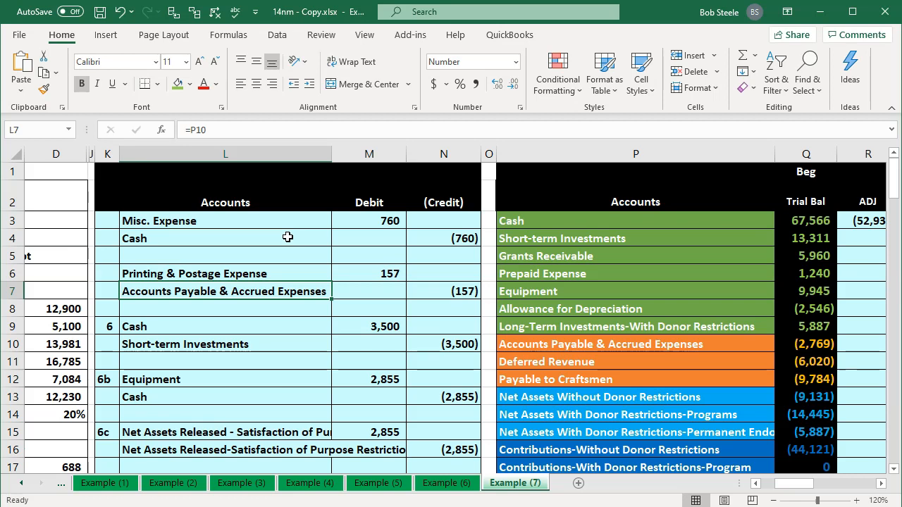
Post the Misc. Expense journal debit to the trial balance by entering =M3 in its adjustment cell R33
key(Up)
key(Up)
key(Up)
key(Up)
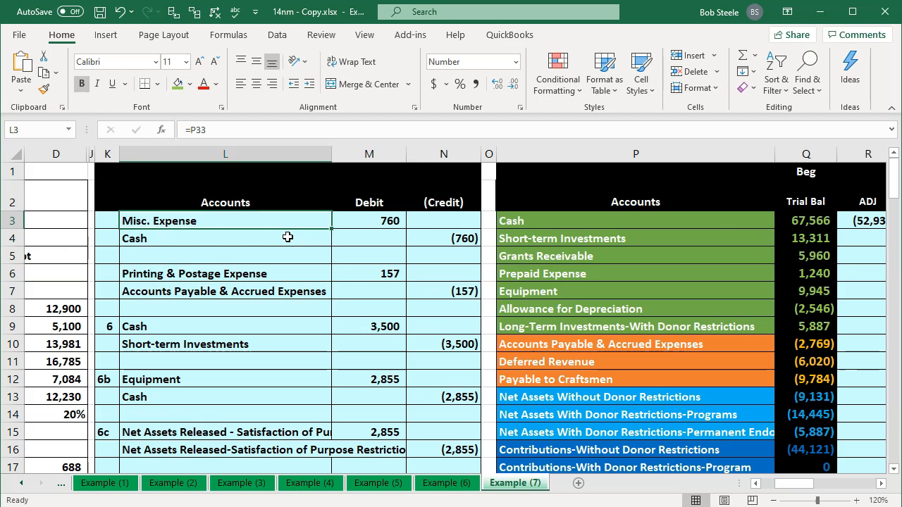
key(Down)
key(Down)
key(Down)
key(Down)
key(Down)
key(Down)
key(Down)
key(Right)
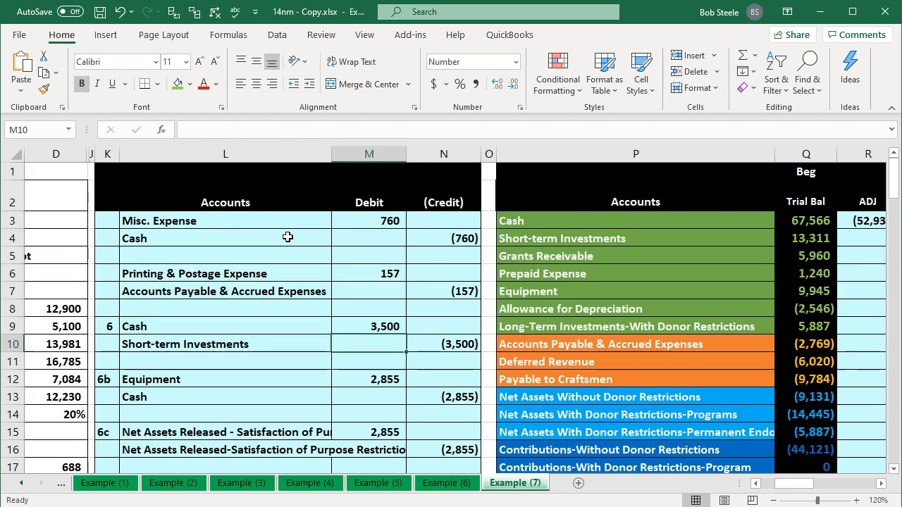
key(Right)
key(Right)
key(Right)
key(Right)
key(Right)
key(Right)
key(Down)
key(Down)
key(Down)
key(Down)
key(Down)
key(Down)
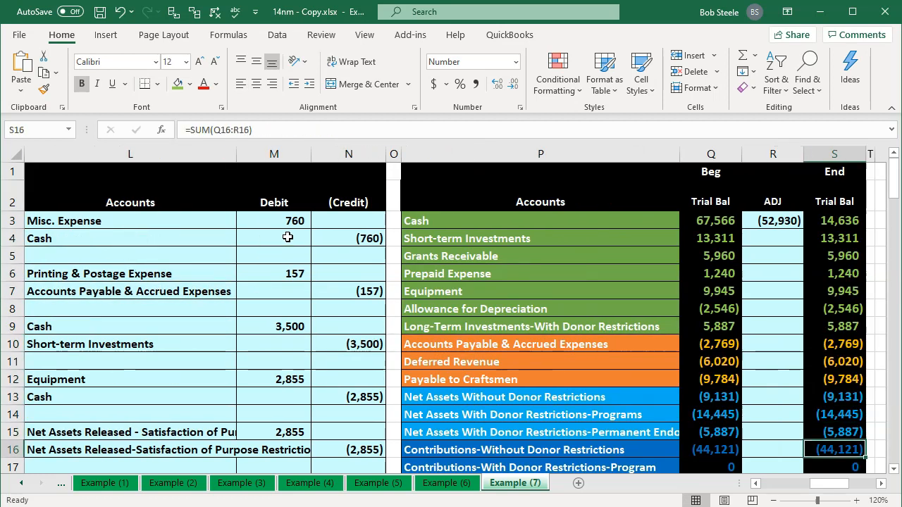
key(Down)
key(Down)
key(Down)
key(Down)
key(Down)
key(Down)
key(Down)
key(Down)
key(Down)
key(Down)
key(Down)
key(Down)
key(Down)
key(Down)
key(Down)
key(Down)
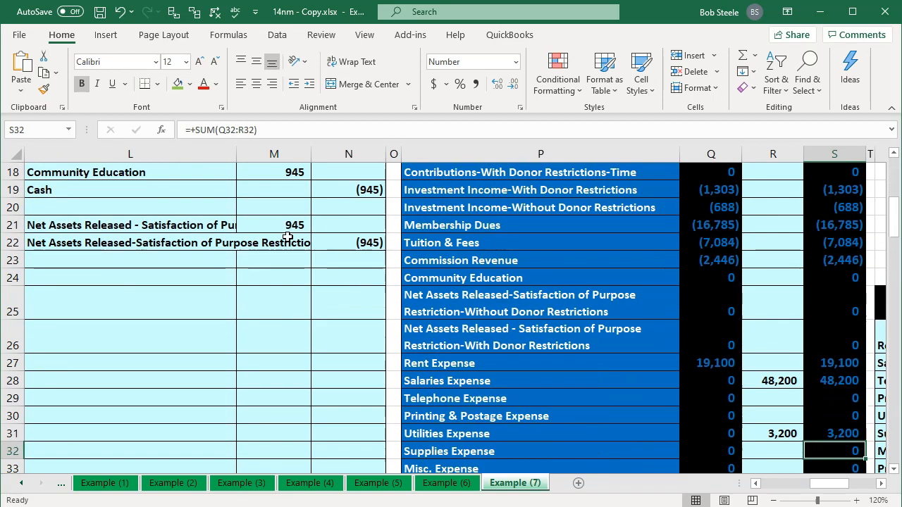
key(Left)
key(Down)
key(Down)
key(Left)
key(Left)
key(Up)
key(Right)
key(Right)
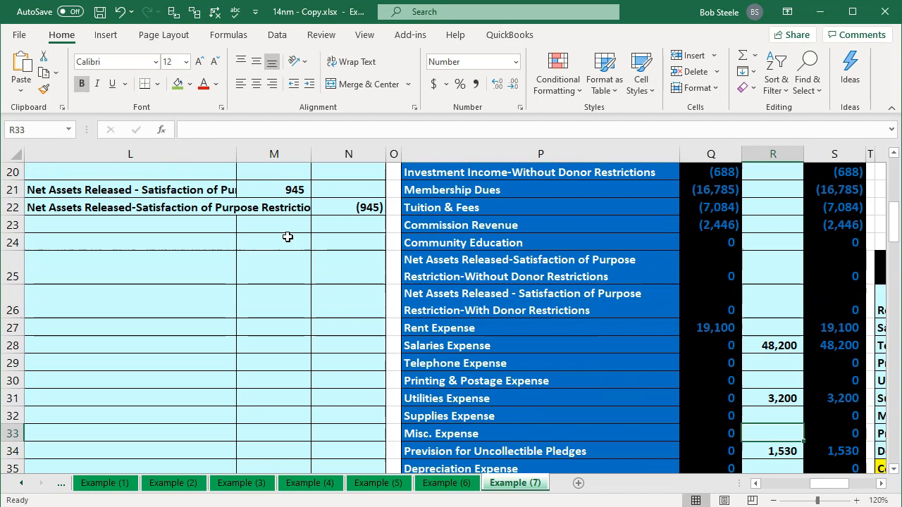
text(=)
key(Left)
key(Left)
key(Left)
key(Left)
key(Left)
key(Up)
key(Up)
key(Up)
key(Up)
key(Up)
key(Up)
key(Up)
key(Up)
key(Up)
key(Up)
key(Up)
key(Up)
key(Up)
key(Up)
key(Up)
key(Up)
key(Up)
key(Up)
key(Up)
key(Up)
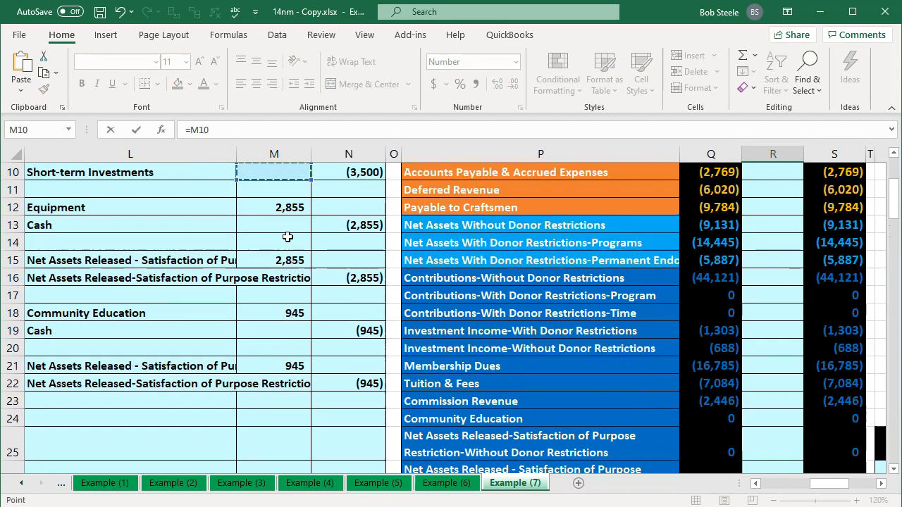
key(Up)
key(Up)
key(Up)
key(Up)
key(Up)
key(Up)
key(Up)
key(Up)
key(Up)
key(Down)
key(Down)
key(Return)
key(Up)
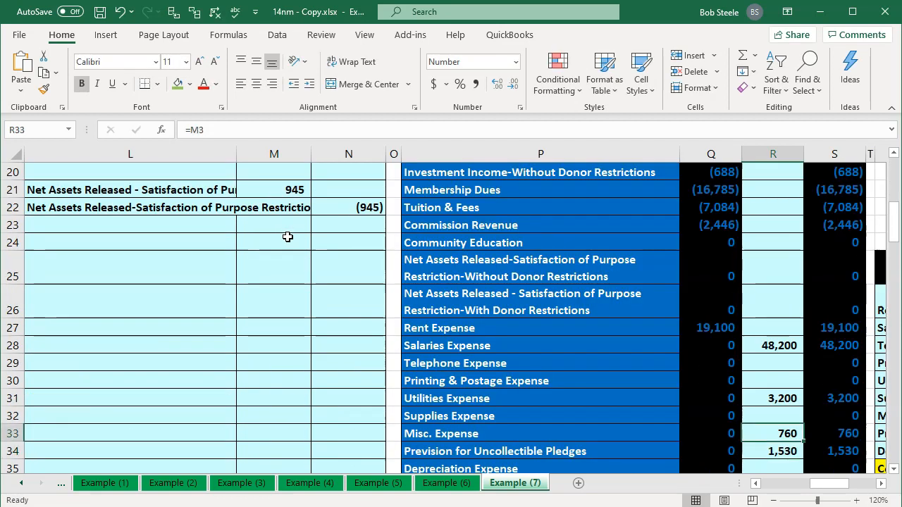
Post the miscellaneous expense payment's cash credit by adding +N4 to the Cash adjustment formula in R3
key(Up)
key(Up)
key(Left)
key(Up)
key(Up)
key(Up)
key(Up)
key(Up)
key(Up)
key(Up)
key(Up)
key(Up)
key(Up)
key(Up)
key(Up)
key(Up)
key(Up)
key(Up)
key(Up)
key(Up)
key(Up)
key(Up)
key(Up)
key(Up)
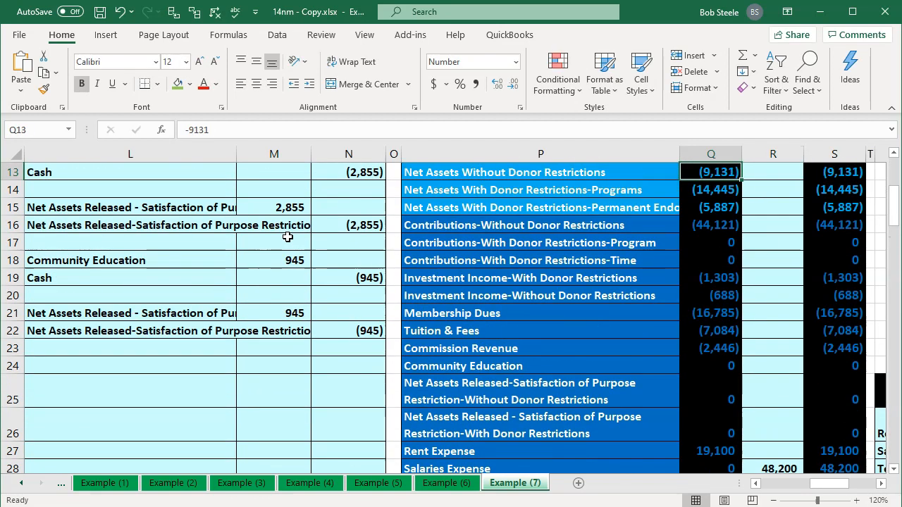
key(Up)
key(Up)
key(Up)
key(Up)
key(Up)
key(Up)
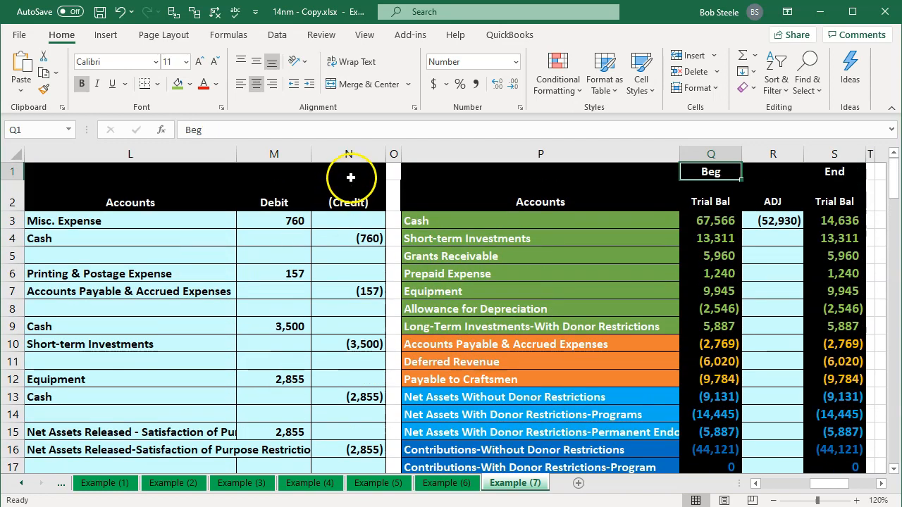
double_click(767, 221)
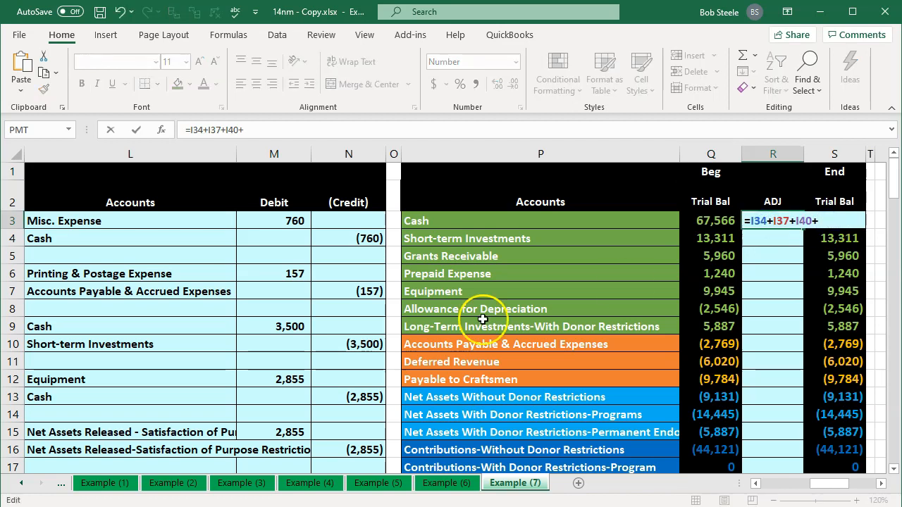
click(366, 240)
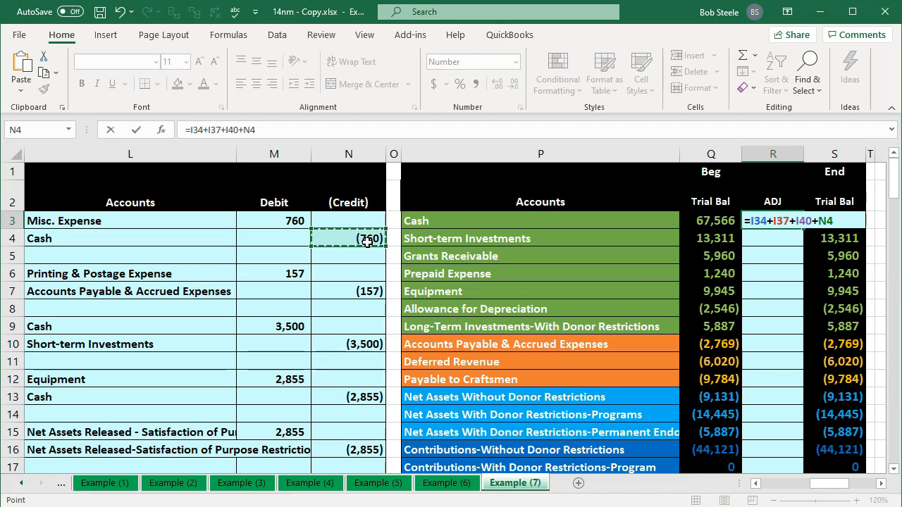
key(Return)
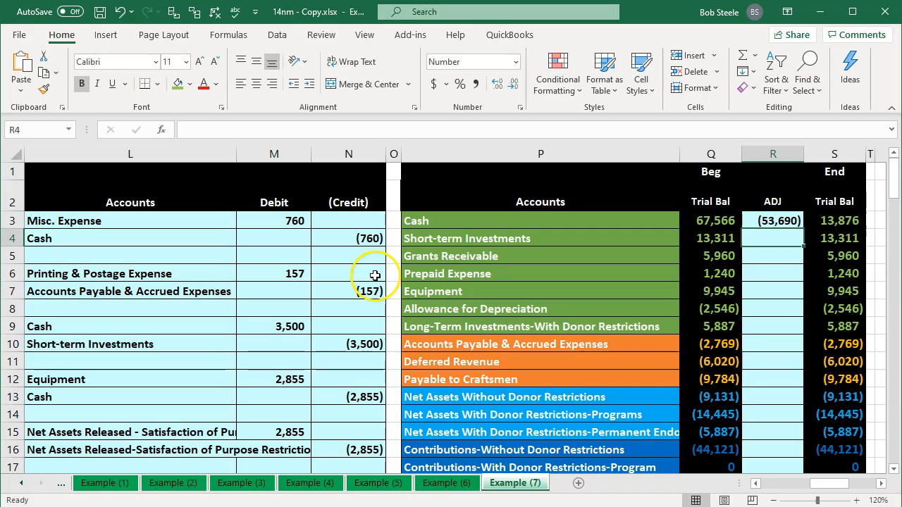
Switch to QuickBooks and make the new check payable to Misc., quick-added as a vendor, for 760.00
key(alt+Tab)
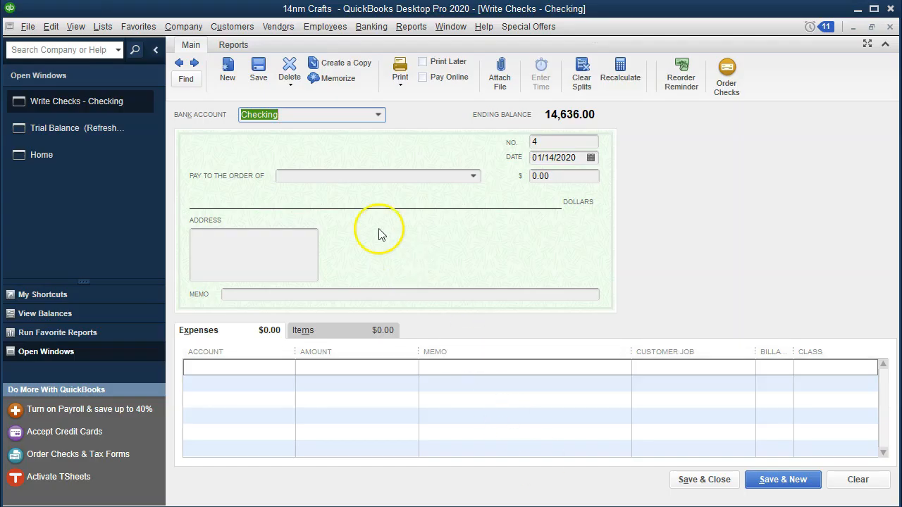
key(Tab)
key(Tab)
key(Tab)
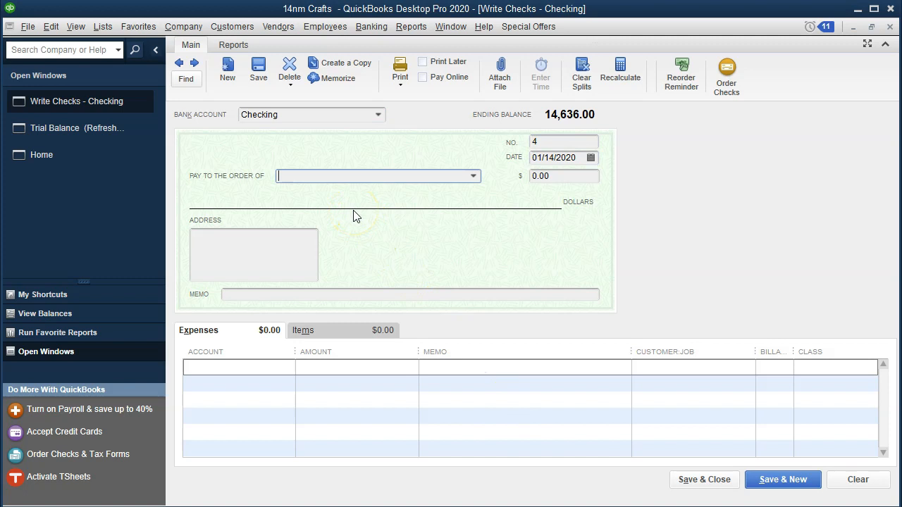
text(Misc.)
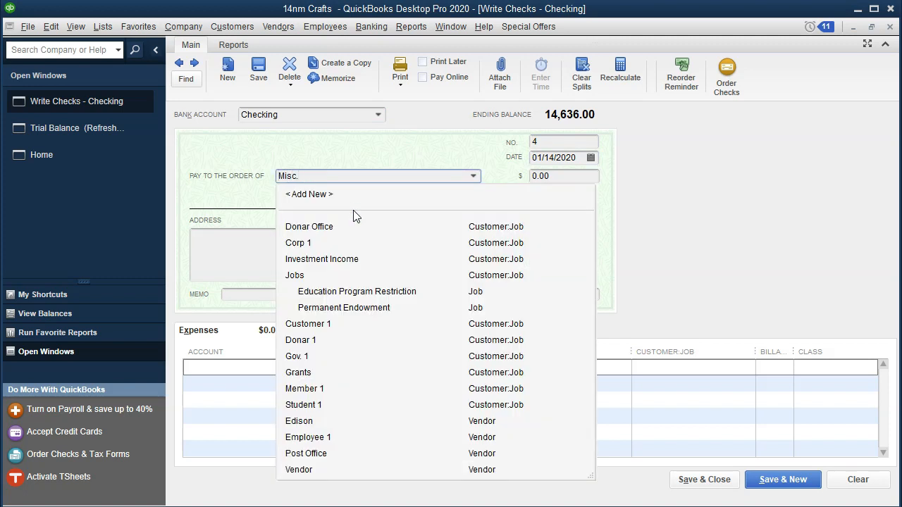
key(Tab)
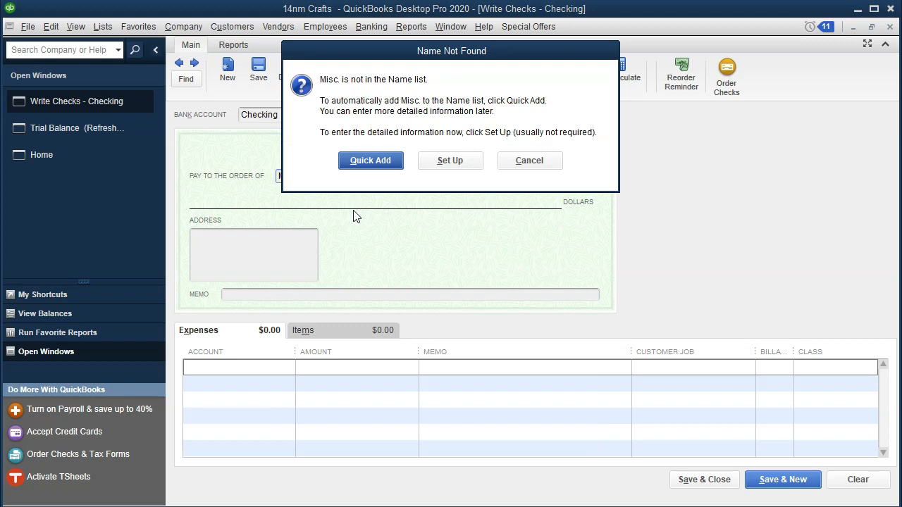
key(Return)
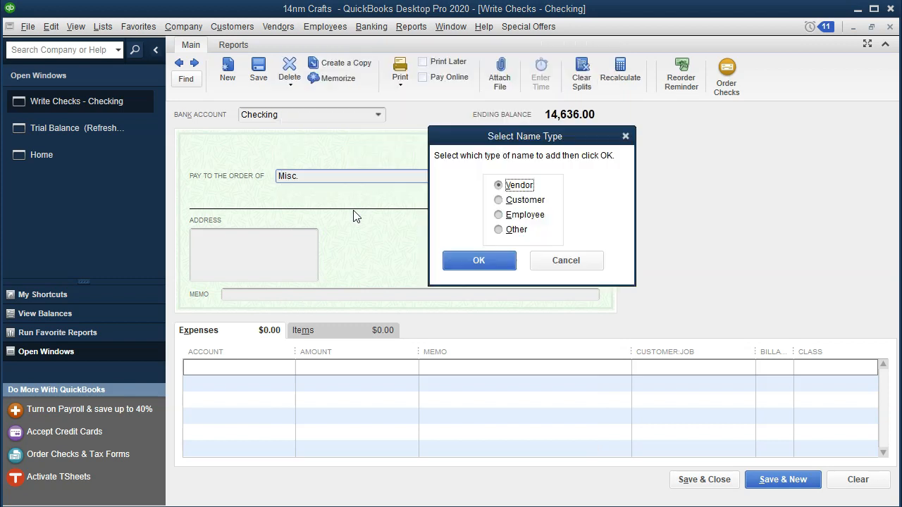
click(456, 265)
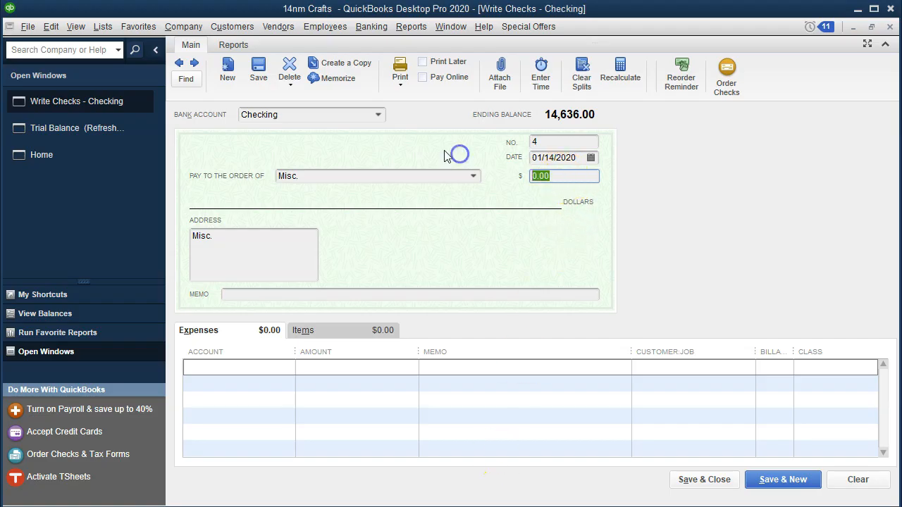
text(760)
key(Tab)
key(Tab)
key(Tab)
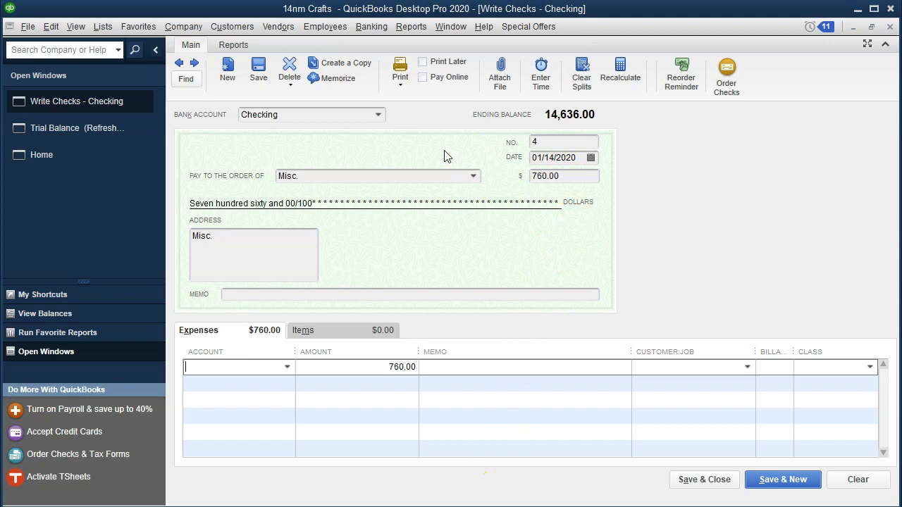
Assign the check line to a new Expense-type account named Misc Expense, creating it from the expense line
click(225, 369)
text(Misc Expense)
key(Tab)
key(Return)
click(315, 138)
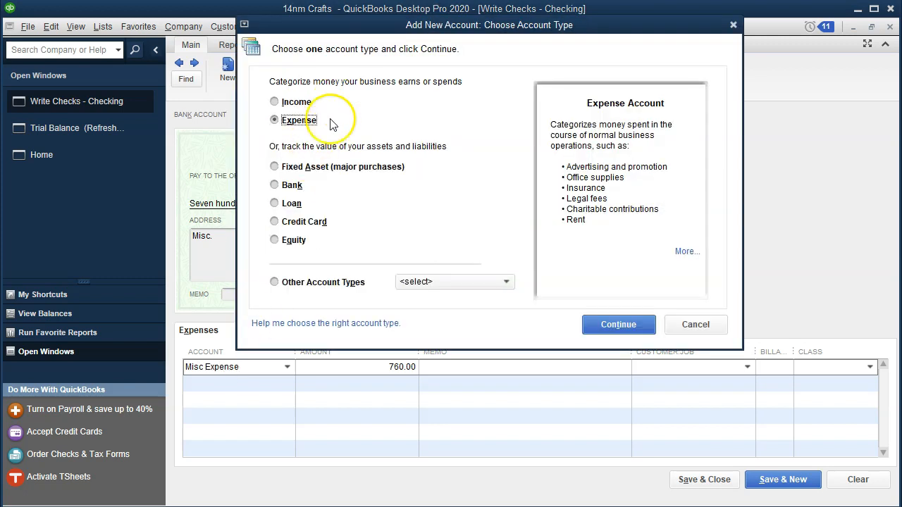
click(614, 332)
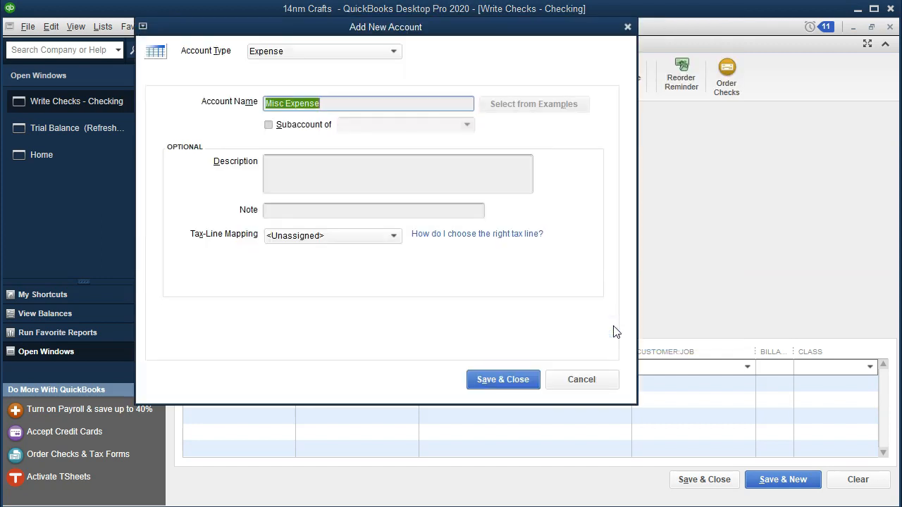
click(519, 378)
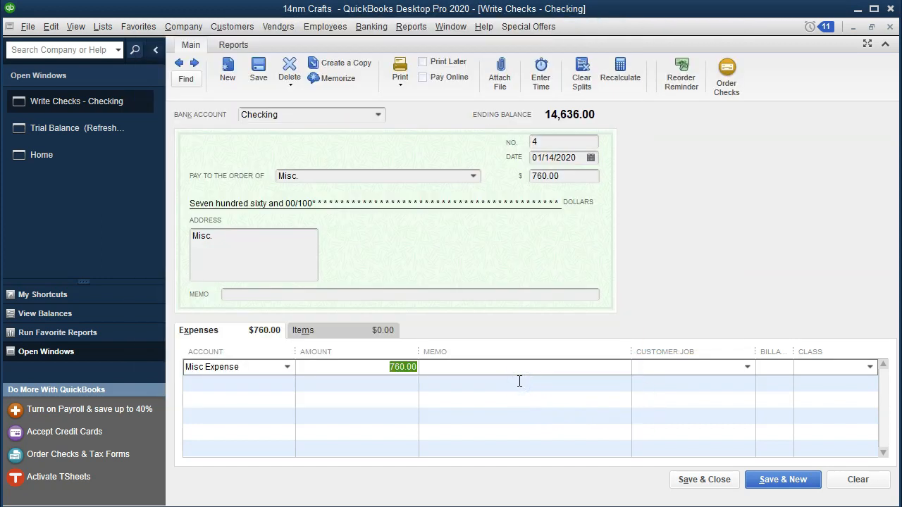
Assign the Unrestricted:Fund Rasing class to the Misc Expense line, then save the future-dated check and start a new one
text(fun)
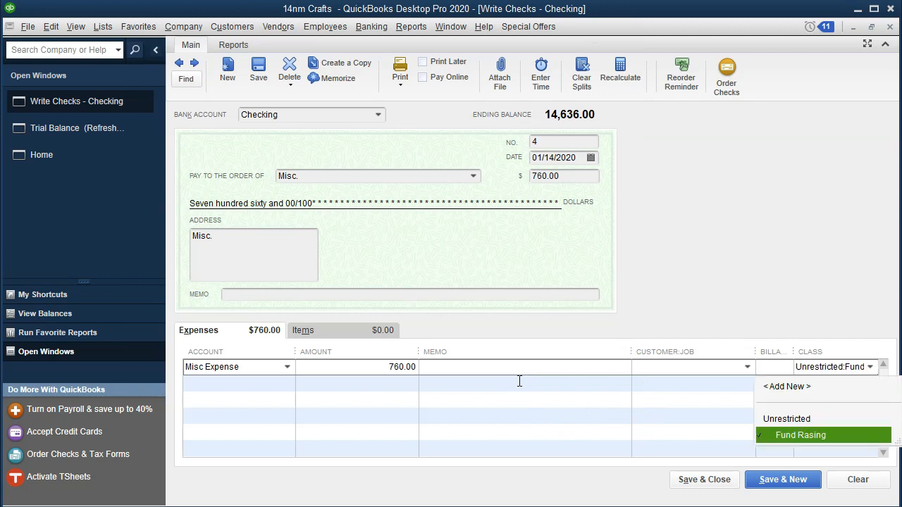
key(Tab)
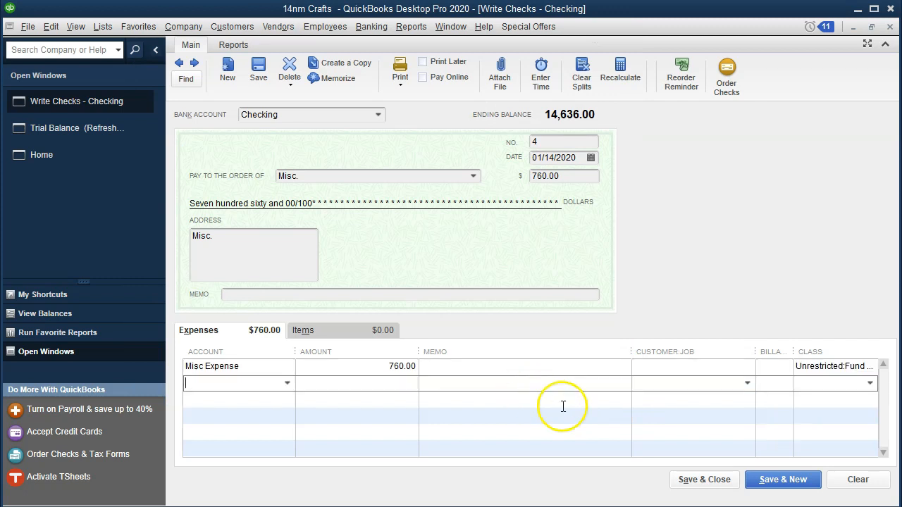
click(761, 486)
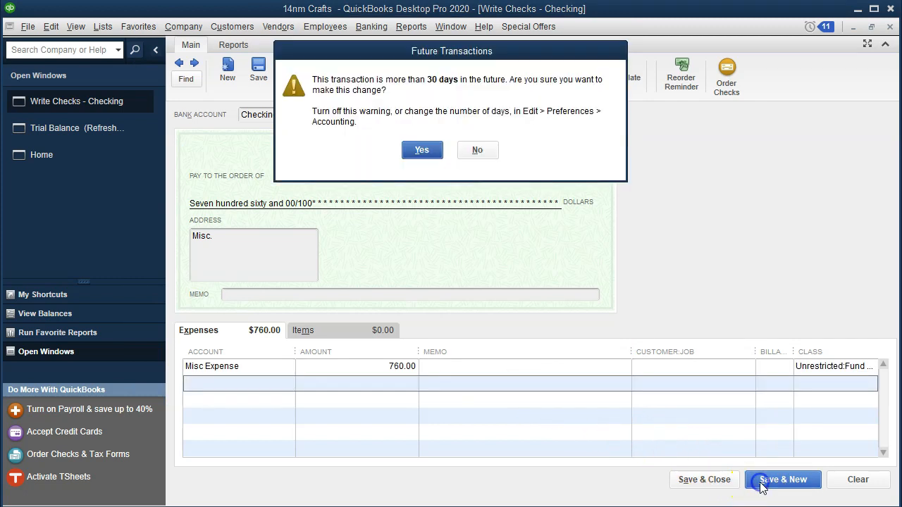
click(422, 151)
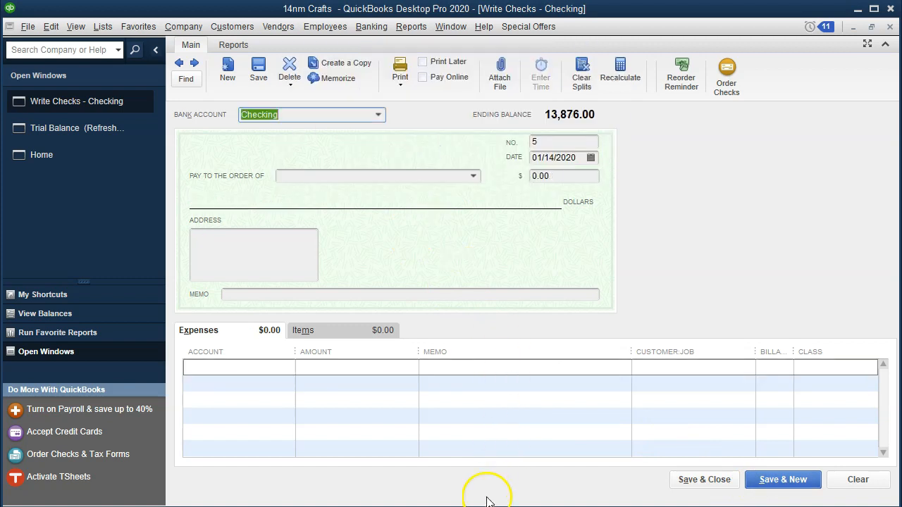
Switch to the Excel worksheet and shade the Misc. Expense and Cash journal entry in L3:N4 green
key(alt+Tab)
click(225, 312)
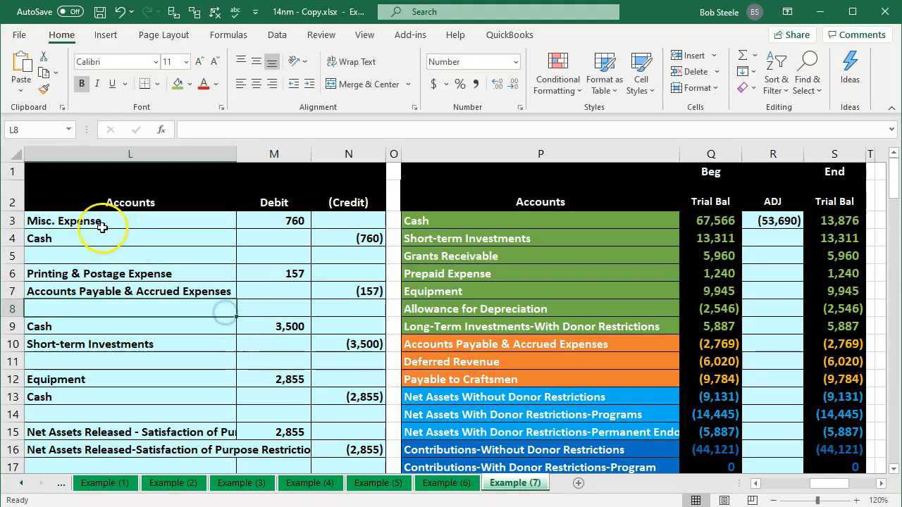
drag(99, 226, 326, 230)
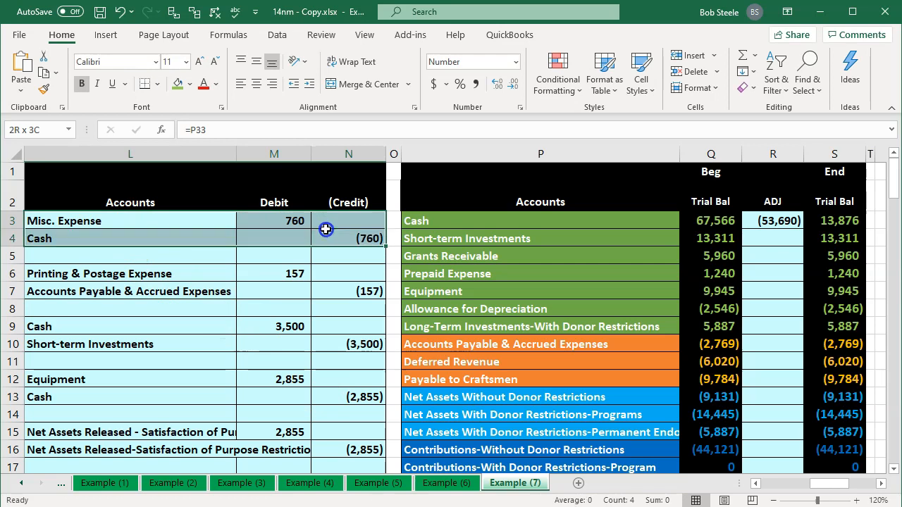
right_click(325, 232)
click(383, 177)
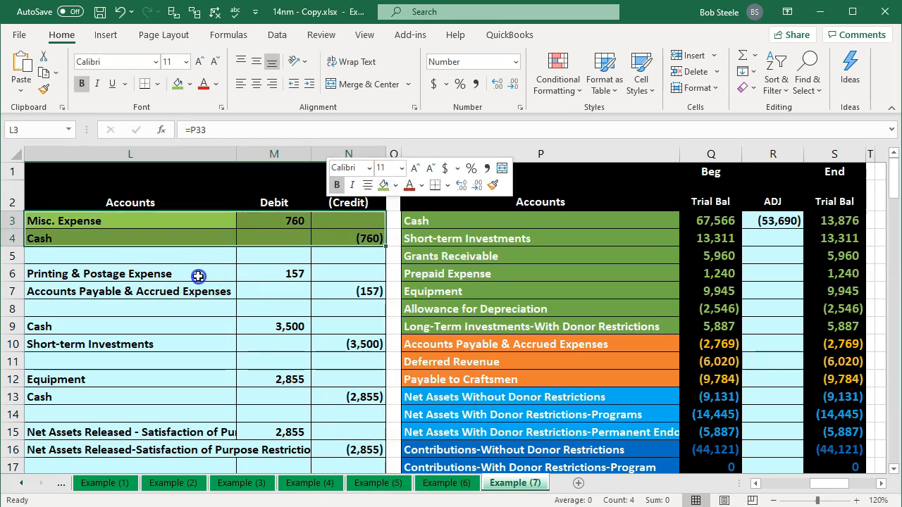
Shade the Printing & Postage Expense and Accounts Payable journal entry in L6:N7 green
click(92, 281)
drag(91, 282, 344, 290)
right_click(344, 290)
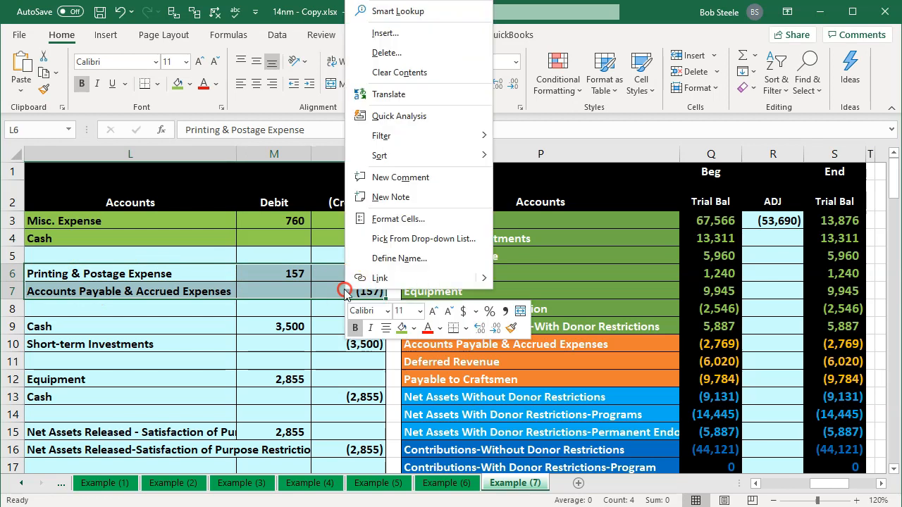
click(401, 328)
click(254, 319)
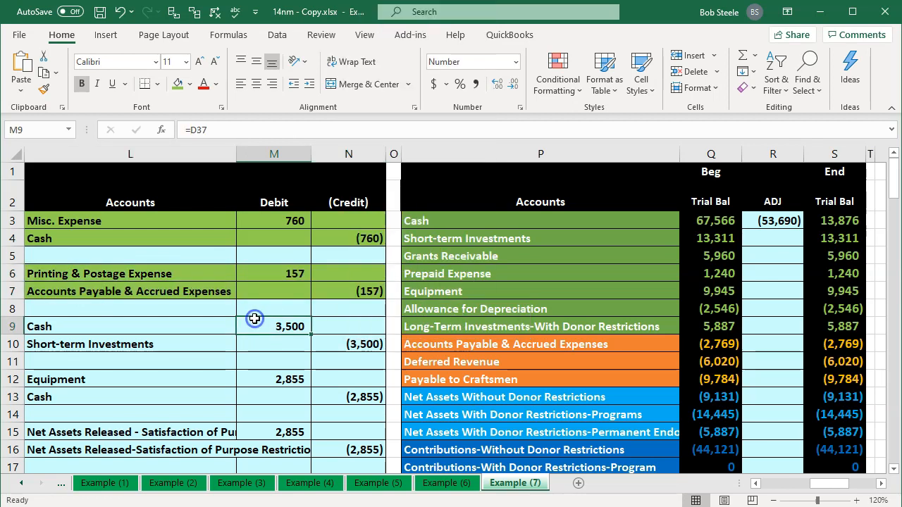
Compare the Printing & Postage journal entry in rows 6 and 7 with its trial balance adjustment cell R30
click(322, 296)
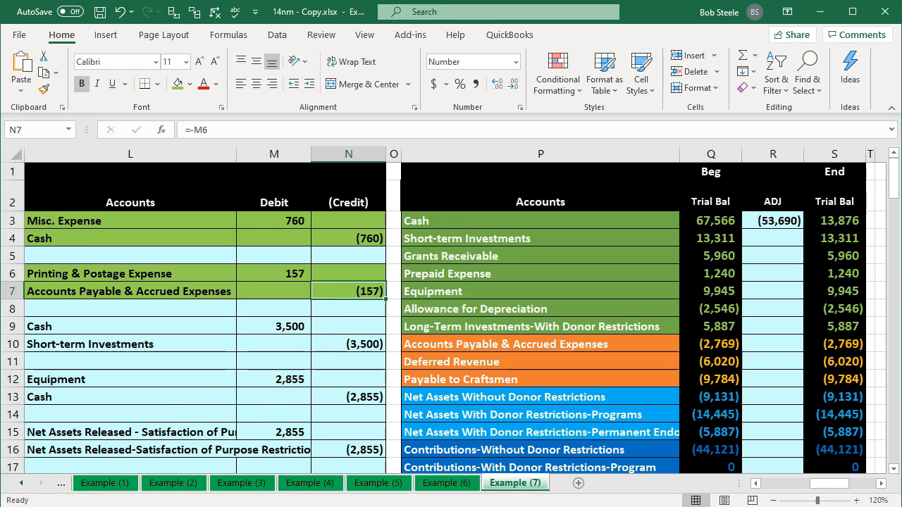
click(182, 276)
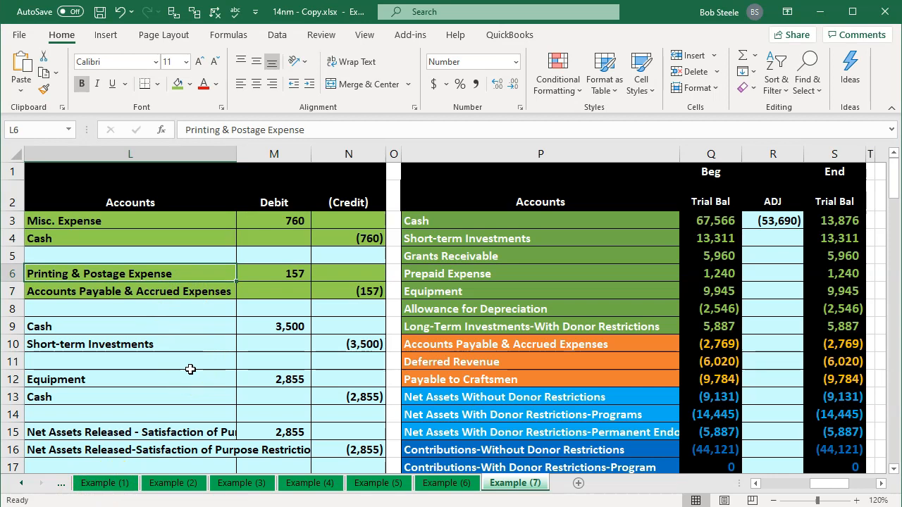
key(Down)
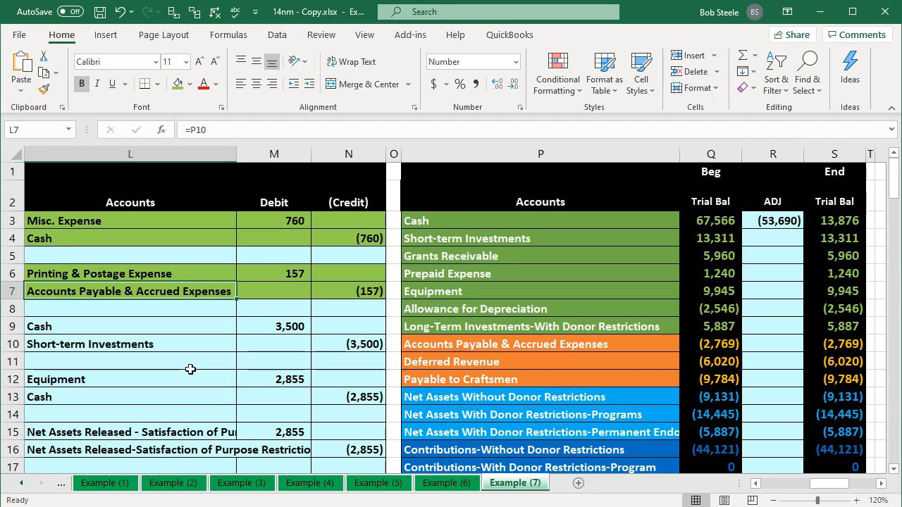
key(Down)
key(Down)
key(Down)
key(Down)
key(Down)
key(Down)
key(Down)
key(Down)
key(Down)
key(Down)
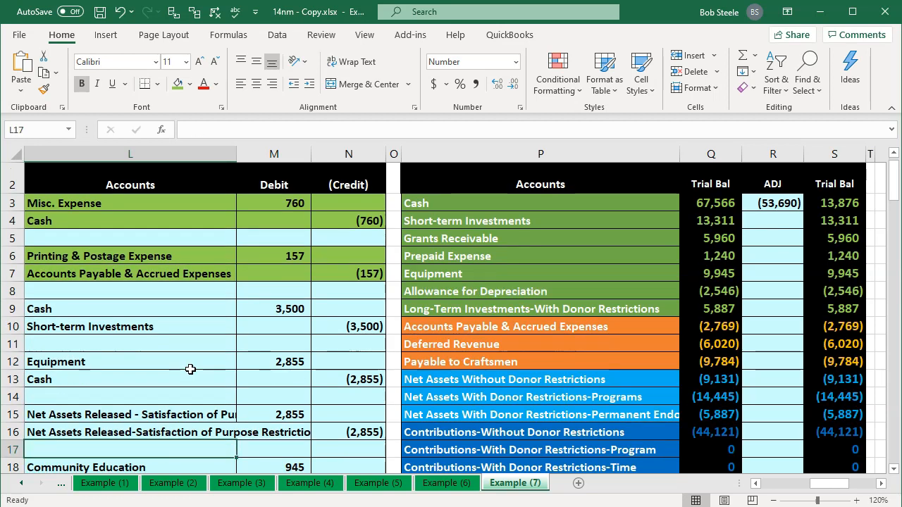
key(Down)
key(Down)
key(Down)
key(Down)
key(Down)
key(Down)
key(Down)
key(Down)
key(Down)
key(Right)
key(Right)
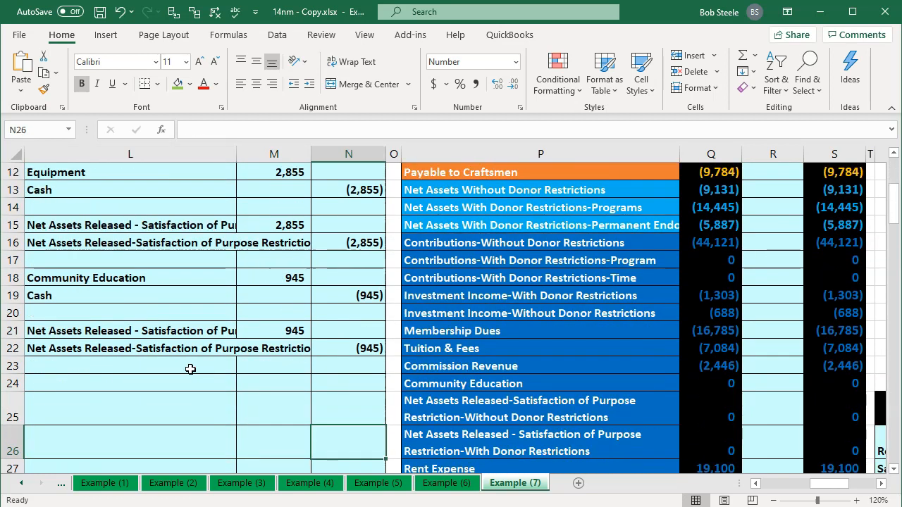
key(Down)
key(Down)
key(Right)
key(Down)
key(Down)
key(Down)
key(Down)
key(Down)
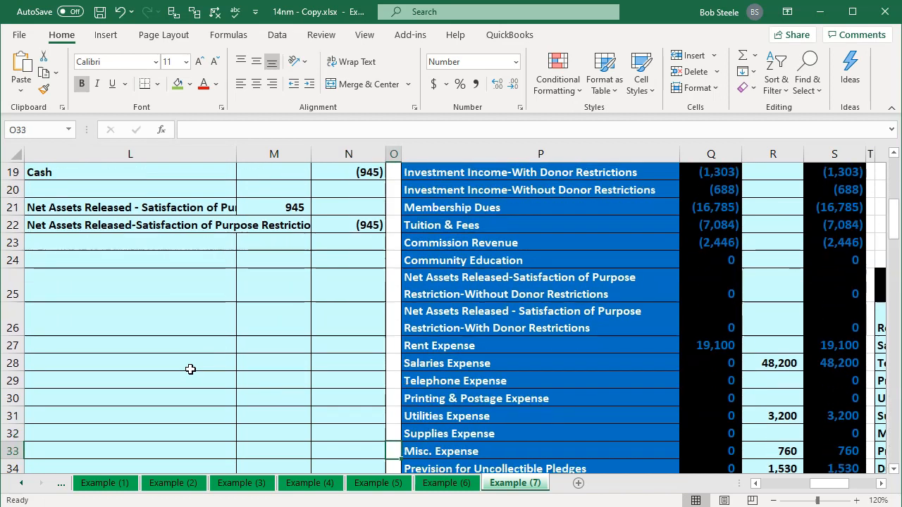
key(Right)
key(Up)
key(Up)
key(Up)
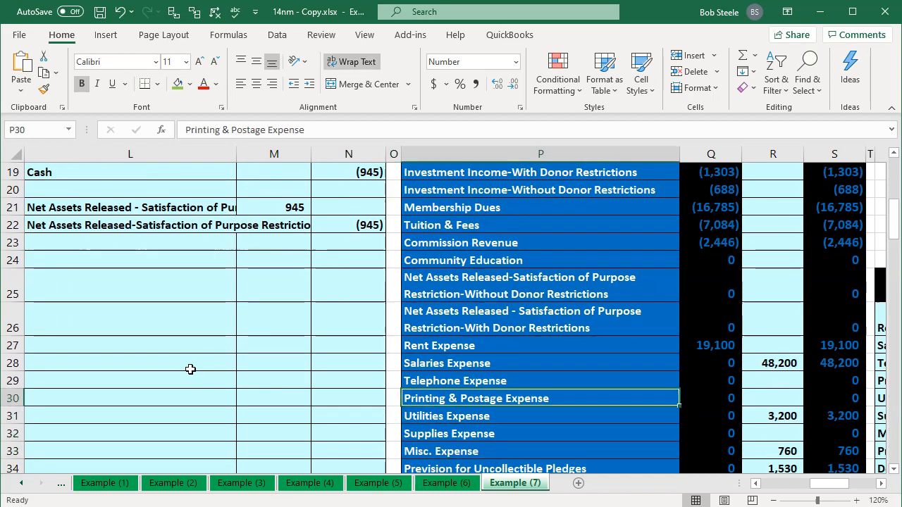
key(Right)
key(Right)
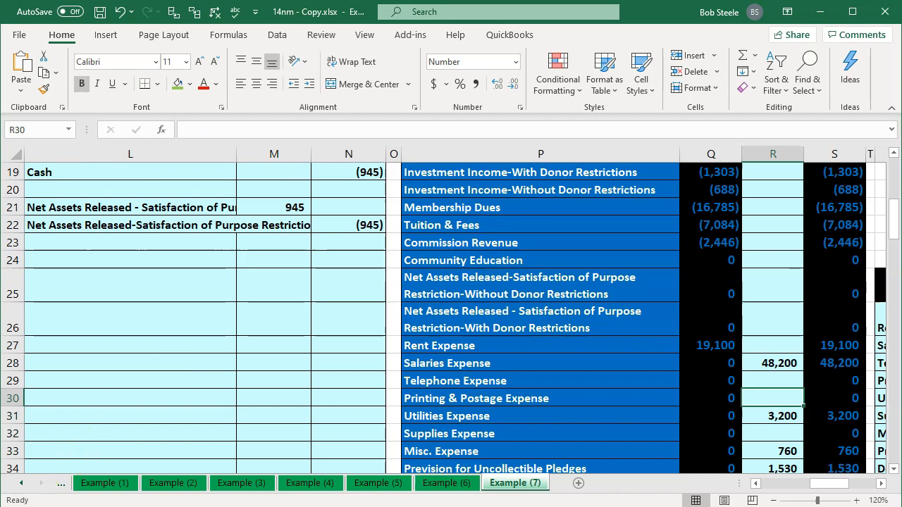
Move the formula =H39 from the Prevision for Uncollectible Pledges adjustment in R34 to the Printing & Postage Expense adjustment in R30
scroll(112, 419, down, 1)
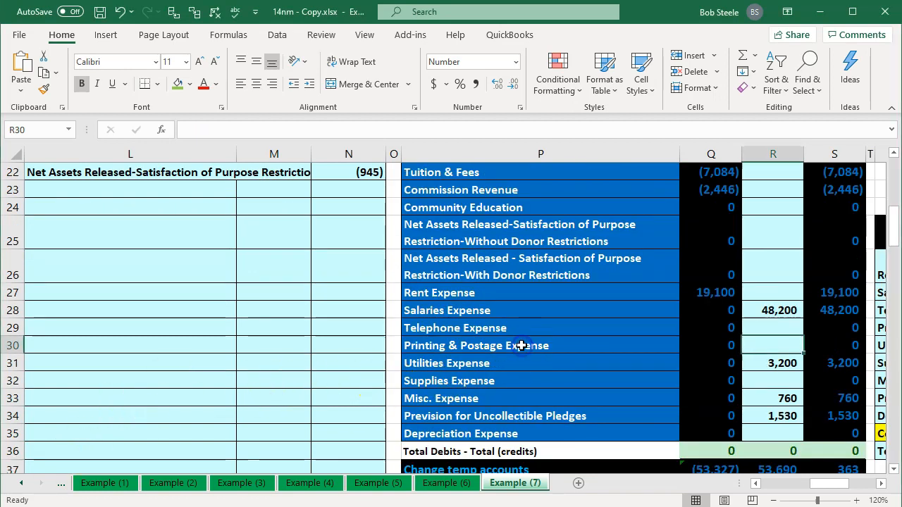
click(787, 414)
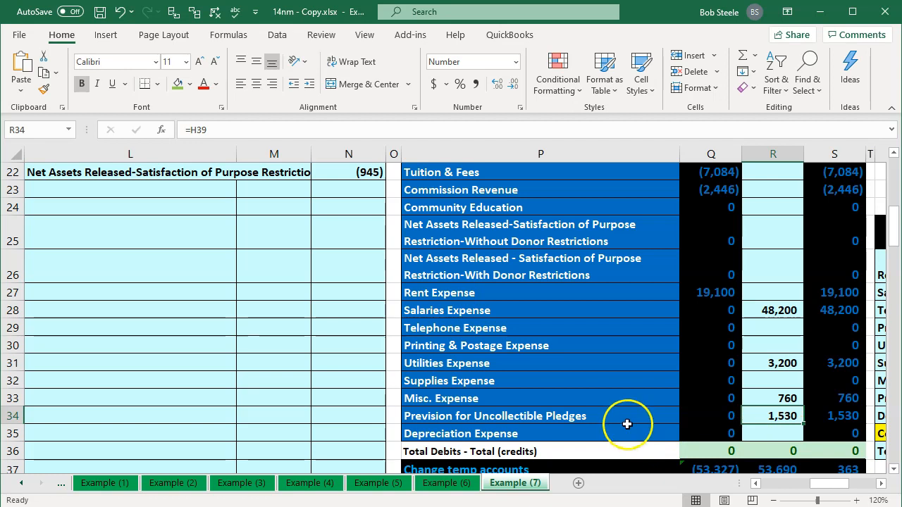
double_click(780, 415)
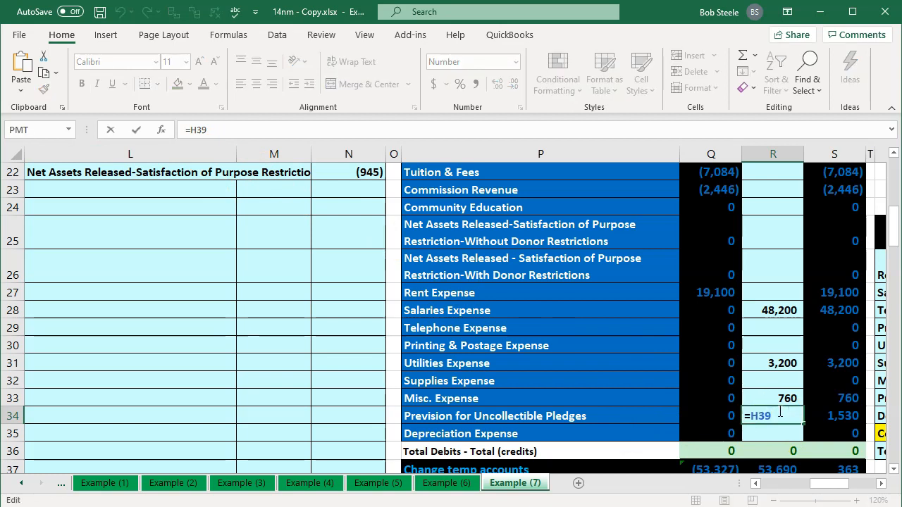
drag(784, 415, 661, 415)
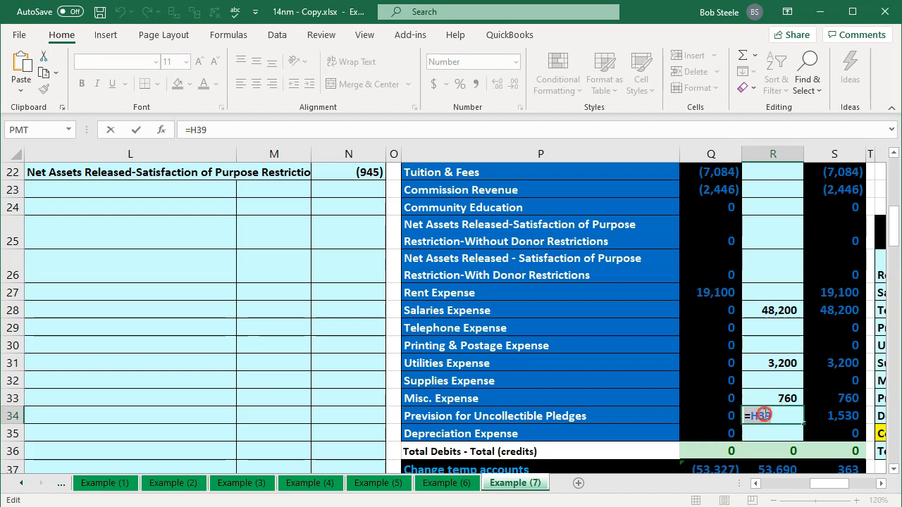
right_click(765, 417)
click(717, 425)
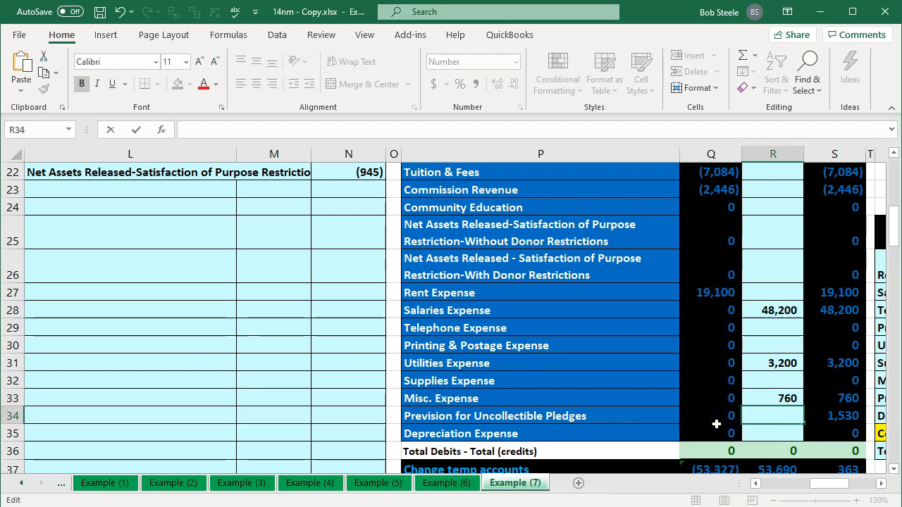
click(767, 340)
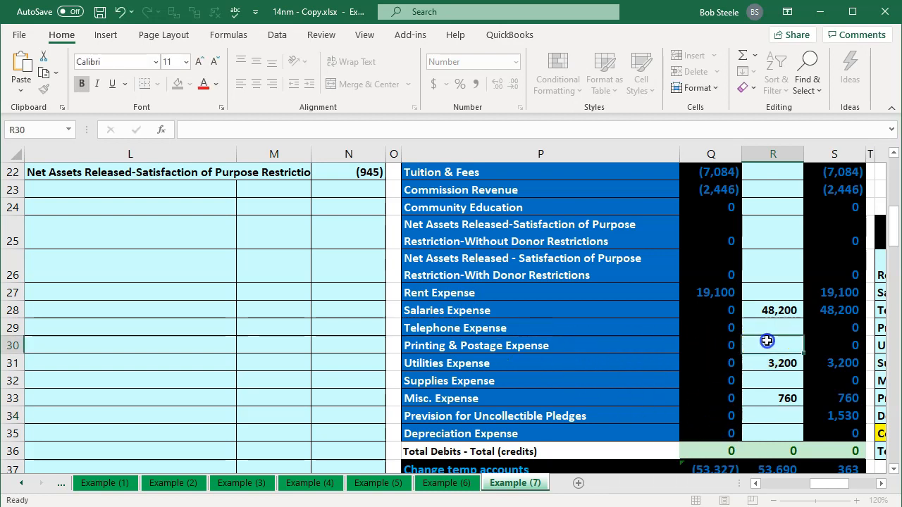
key(ctrl+v)
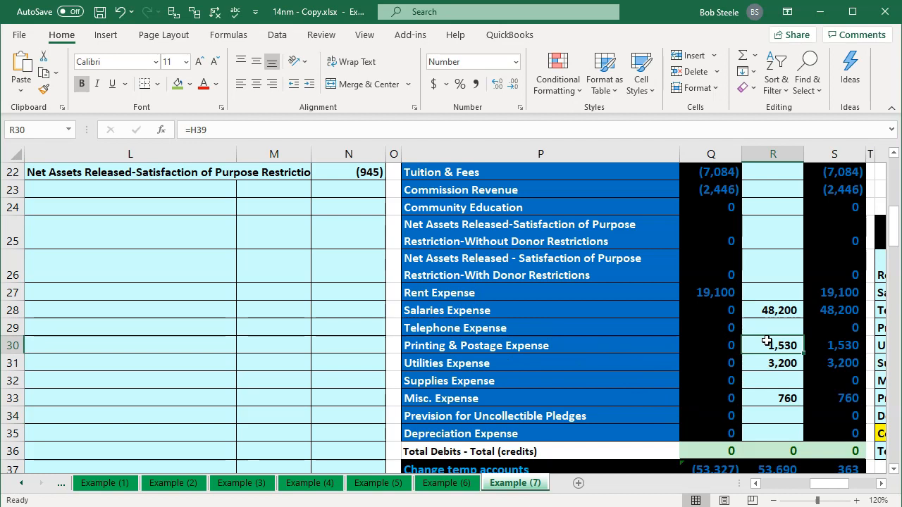
Extend the Printing & Postage Expense formula in R30 by adding the journal entry's debit in M6
double_click(767, 341)
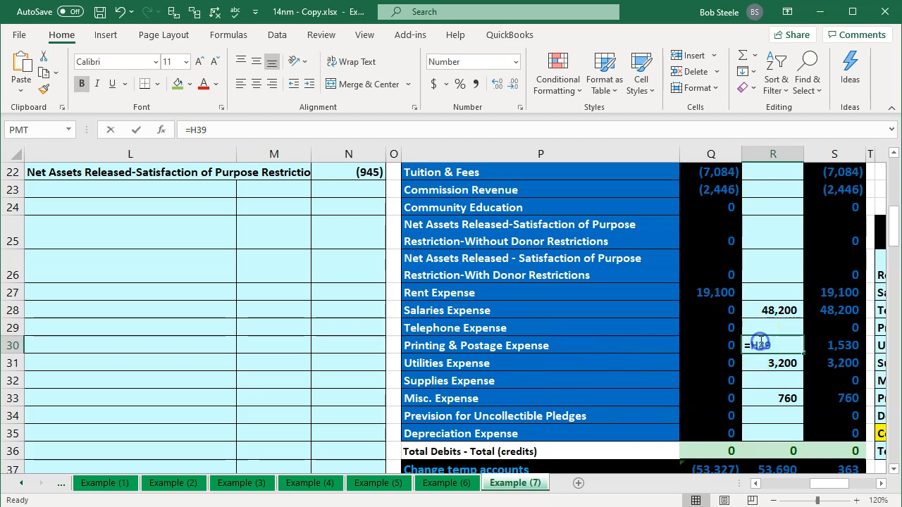
click(777, 343)
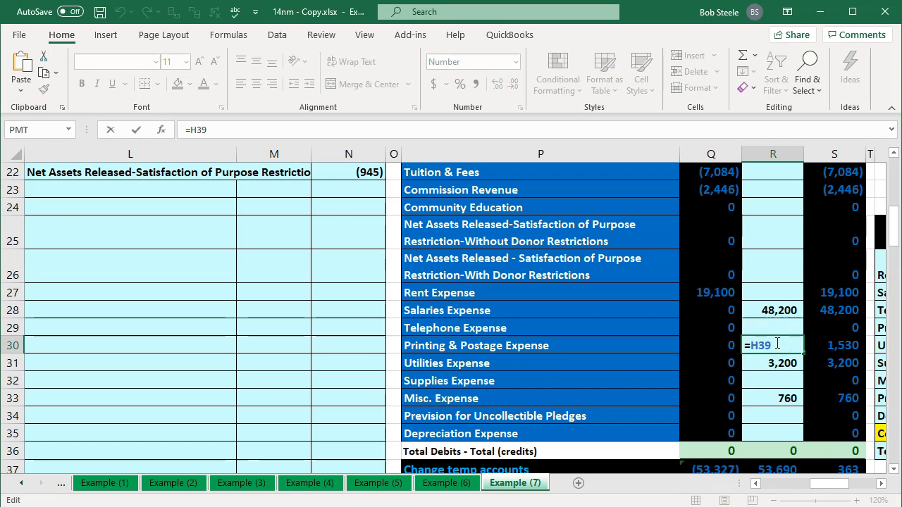
scroll(242, 330, up, 7)
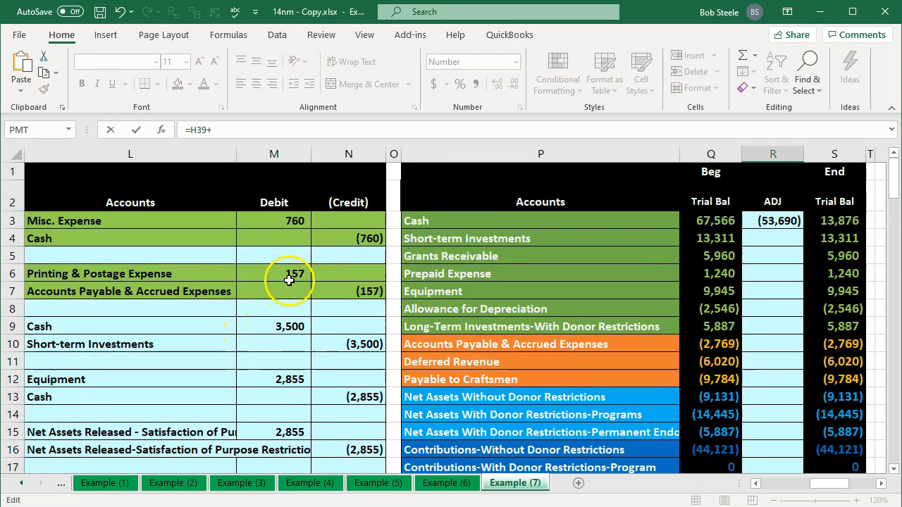
click(286, 278)
key(Return)
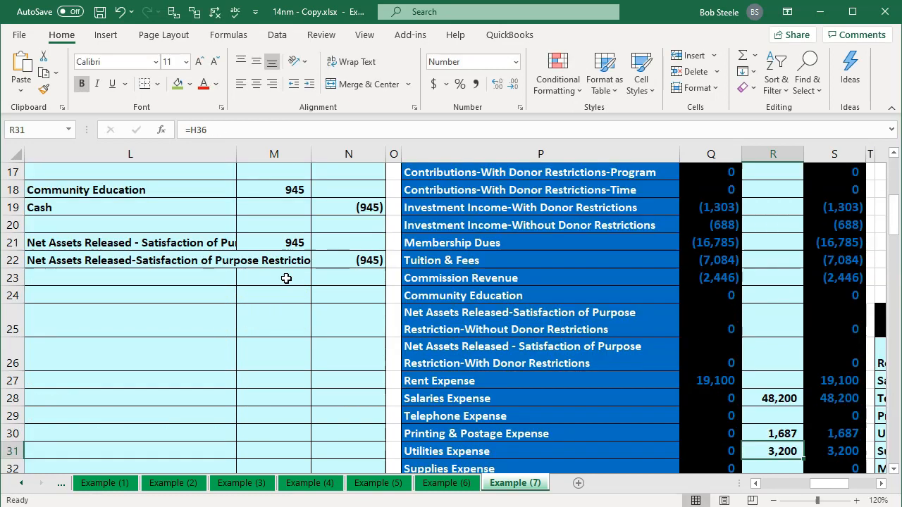
Link the Accounts Payable & Accrued Expenses adjustment in R10 to the Printing & Postage journal entry's credit in N7
scroll(286, 279, up, 5)
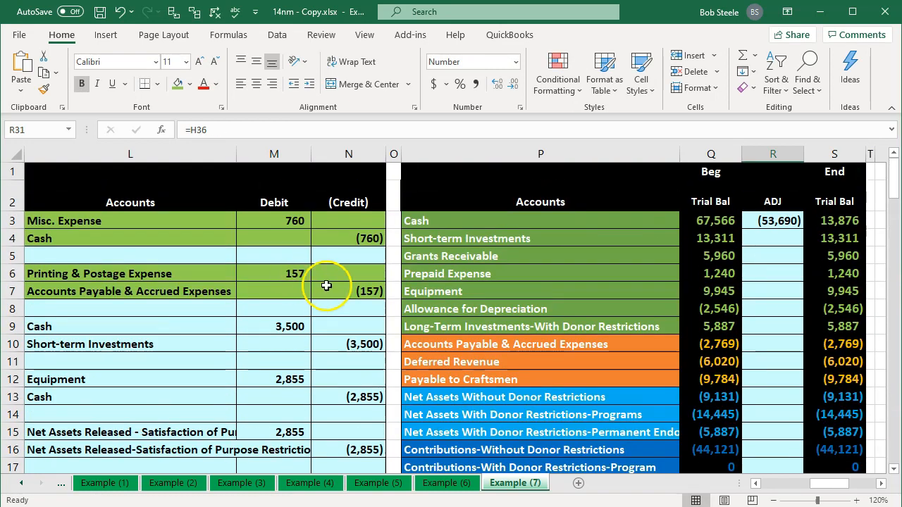
click(351, 291)
click(502, 350)
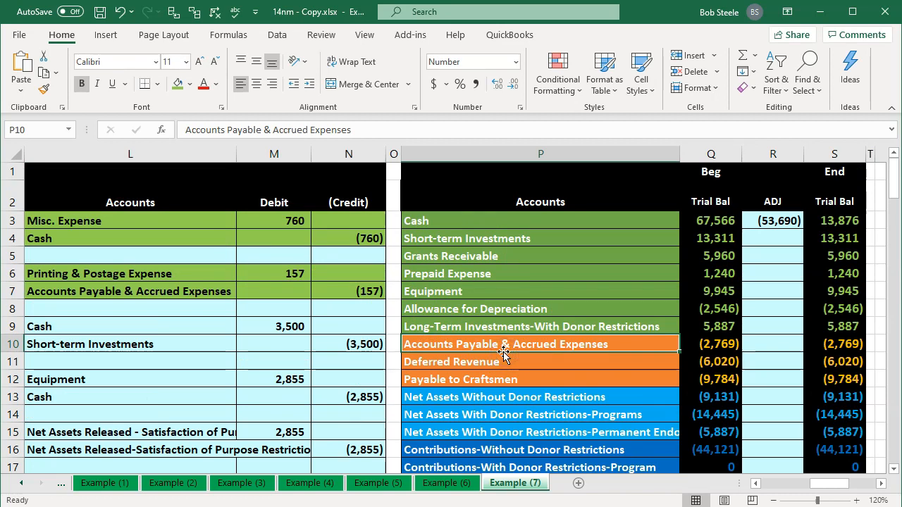
key(Right)
key(Right)
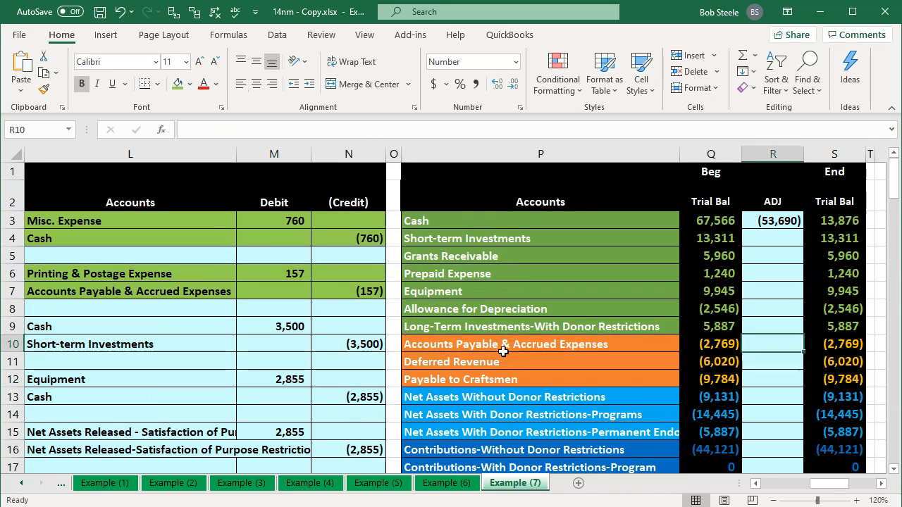
text(=)
key(Left)
key(Left)
key(Left)
key(Left)
key(Up)
key(Up)
key(Up)
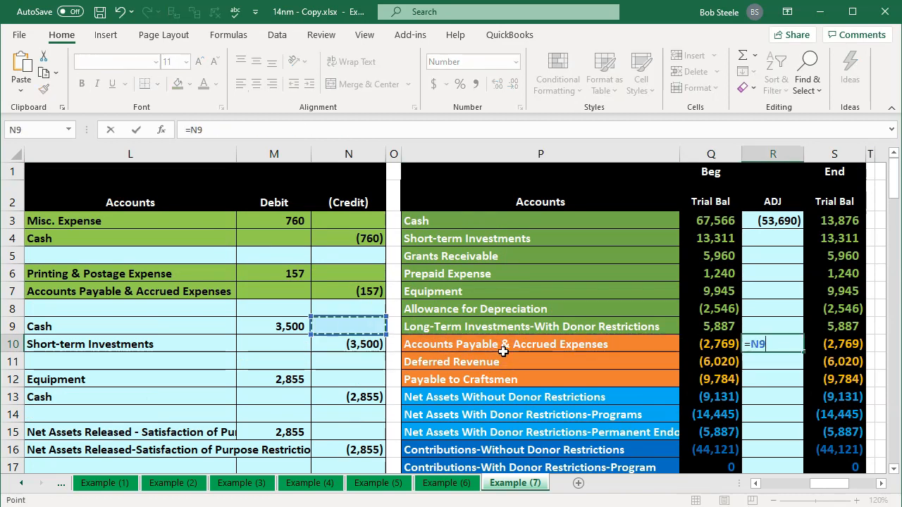
key(Return)
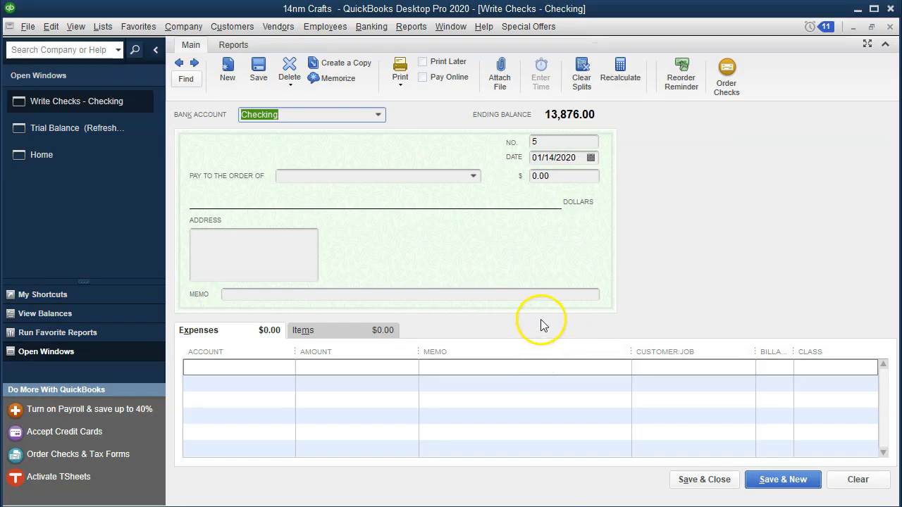
Switch to QuickBooks, close the blank check and open a new vendor bill
click(889, 28)
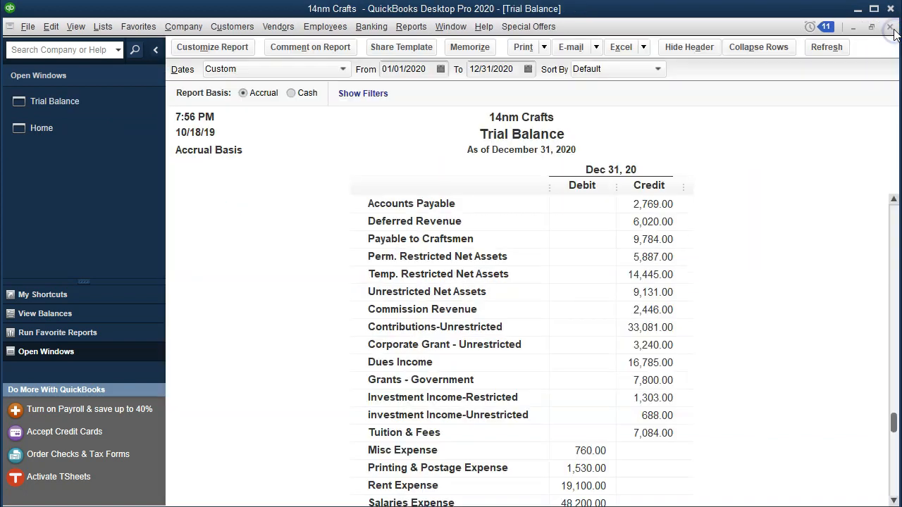
click(98, 138)
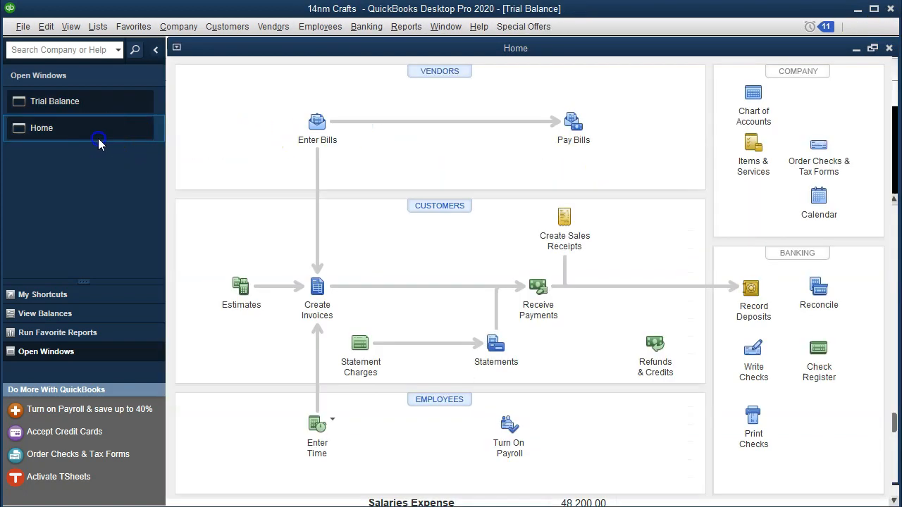
click(319, 124)
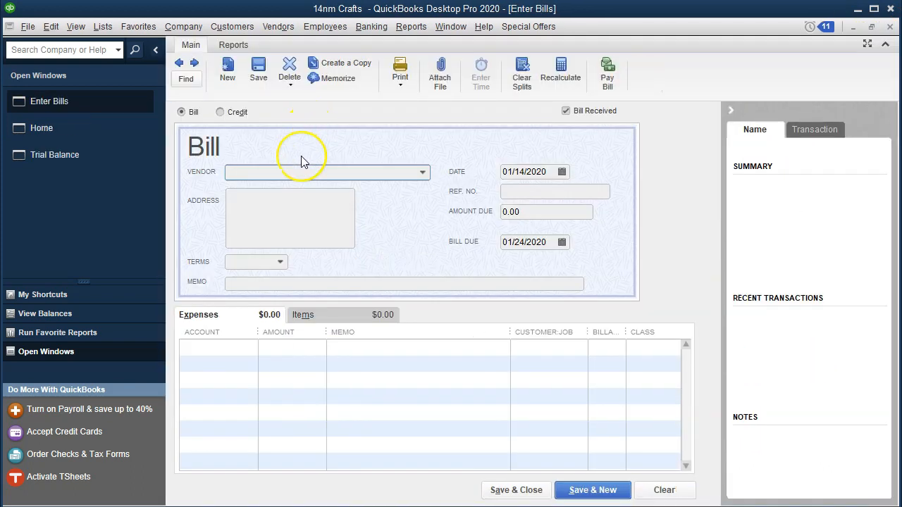
Set the bill's vendor to Office Depot, adding it as a new vendor, and collapse the vendor information pane
text(Offic)
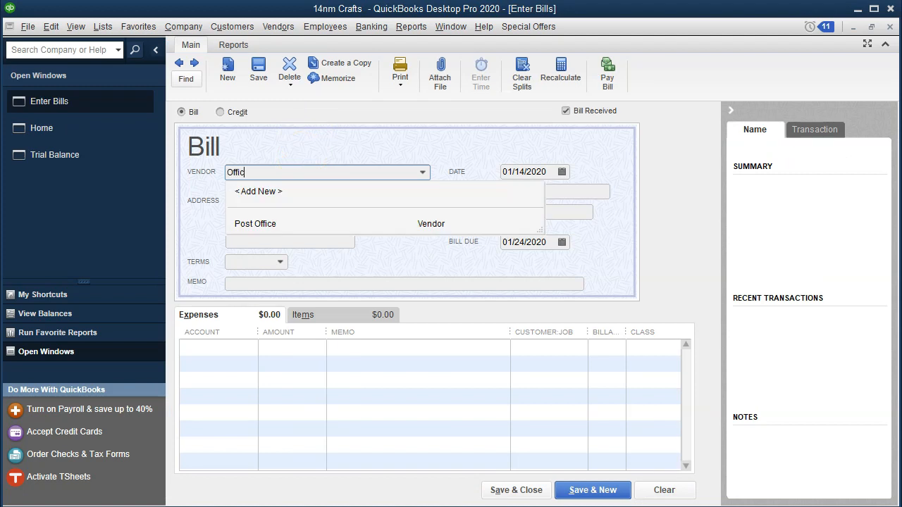
text(e Depot)
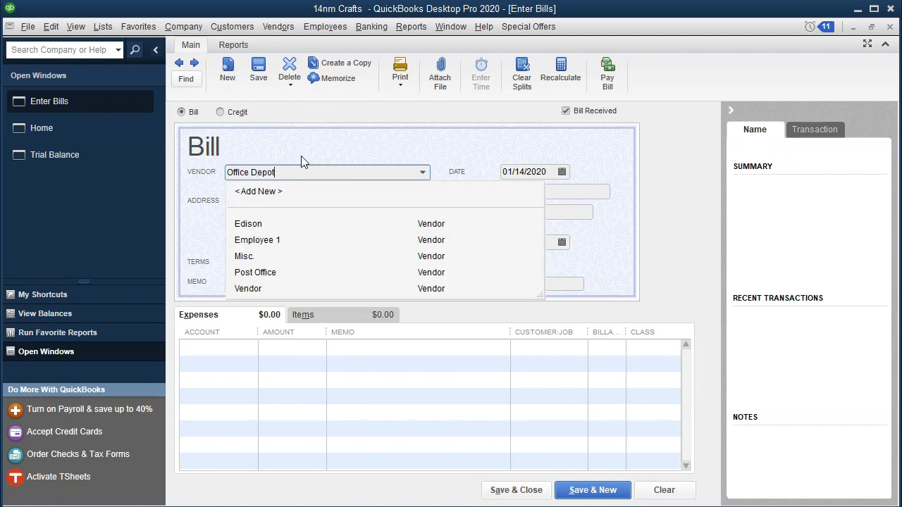
key(Tab)
click(355, 160)
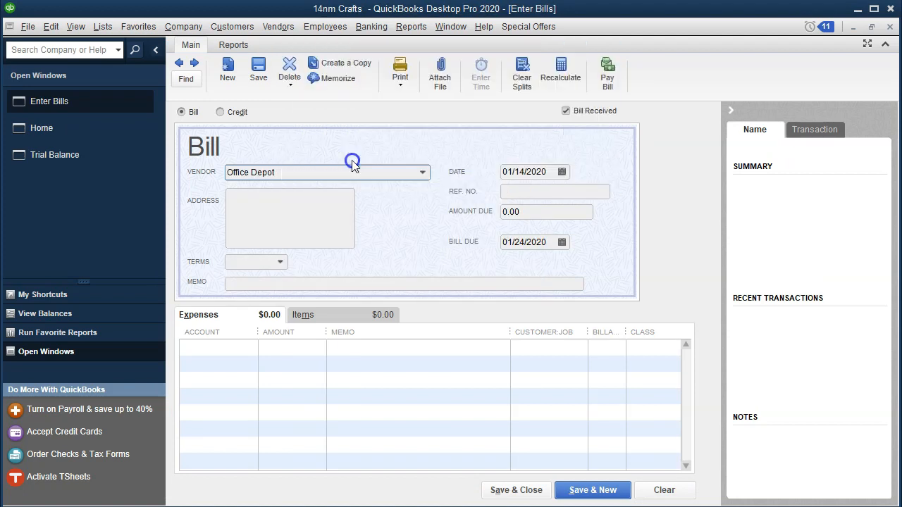
key(Tab)
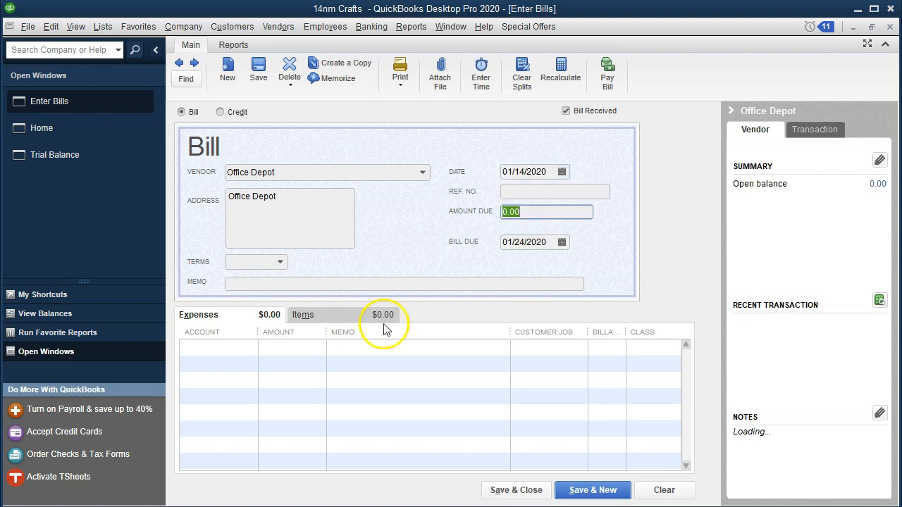
click(731, 111)
Check the Printing & Postage journal entry in Excel, return to the QuickBooks bill and set its amount due to 157
key(alt+Tab)
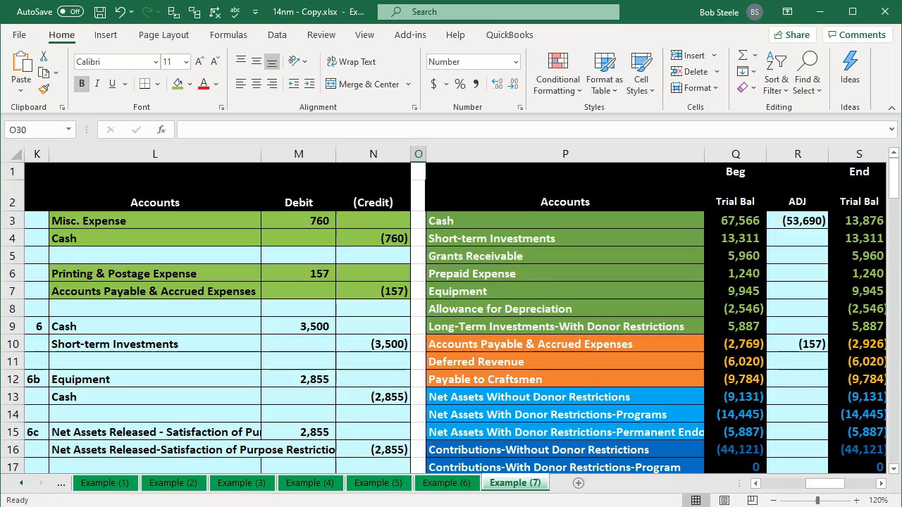
key(alt+Tab)
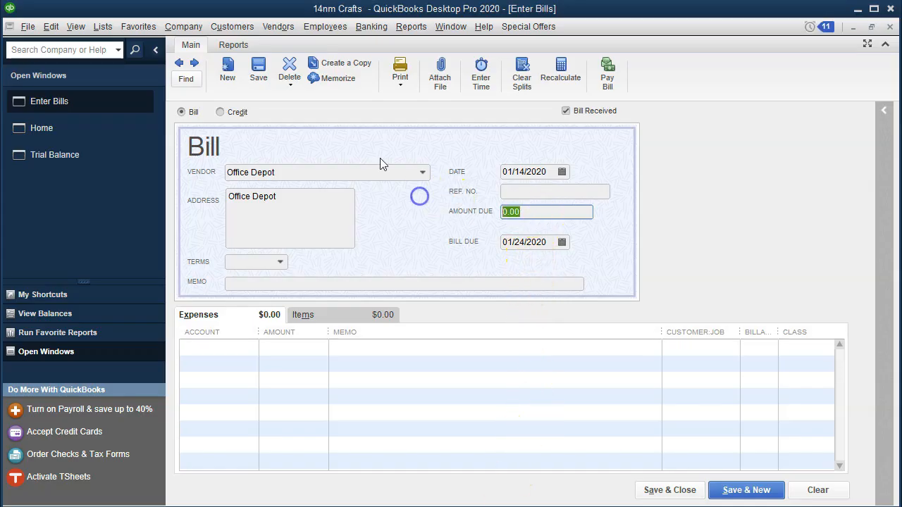
text(157)
key(Tab)
key(Tab)
key(Tab)
key(Tab)
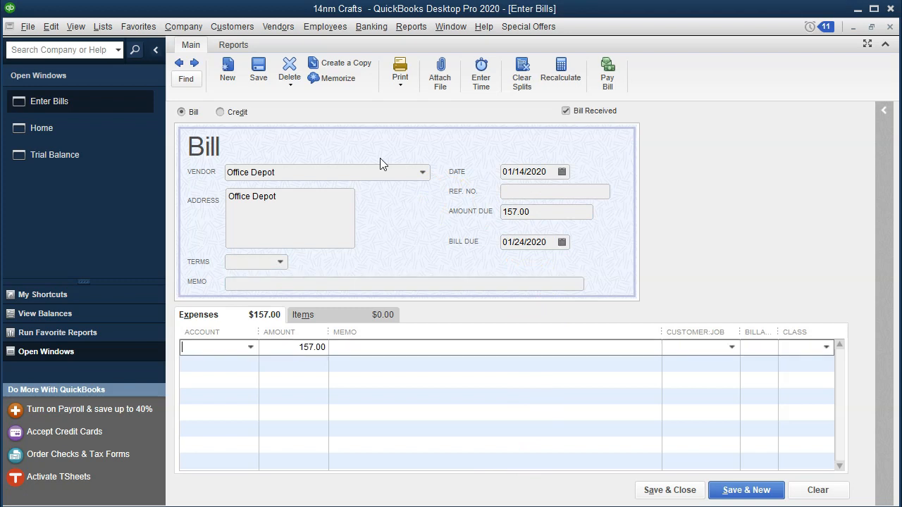
Assign Printing & Postage Expense and the Unrestricted:Fund Rasing class to the expense line, then save and close the future-dated bill
text(pr)
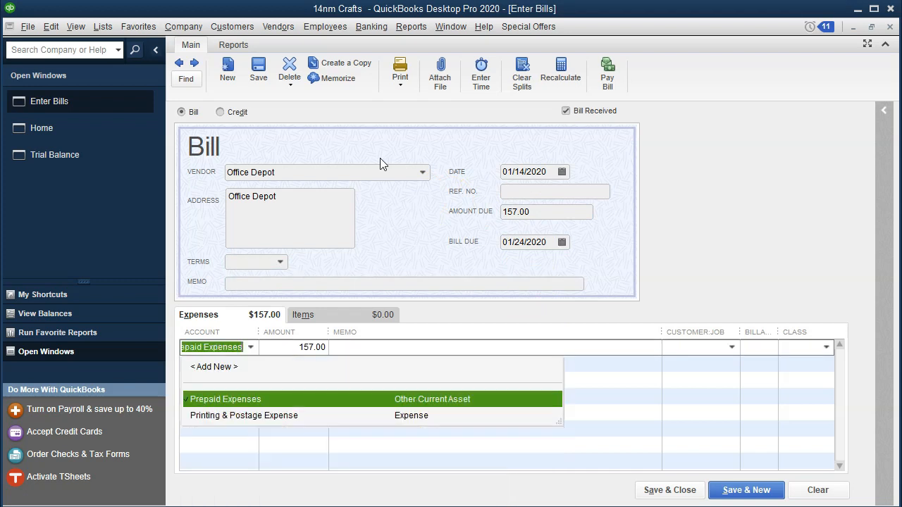
key(Down)
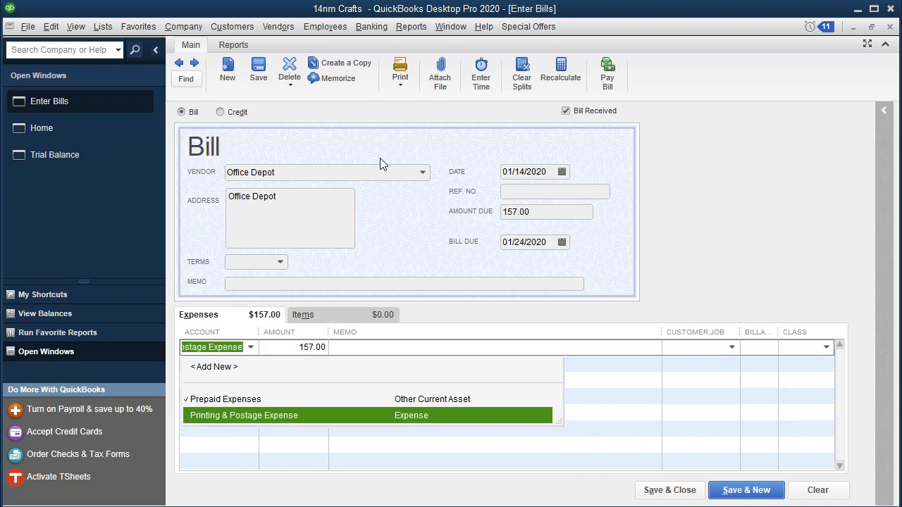
key(Tab)
key(Tab)
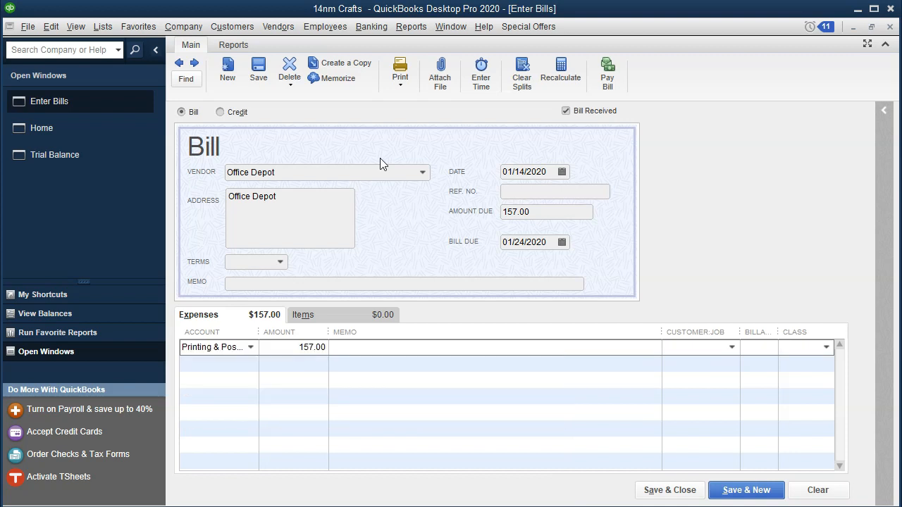
text(f)
key(Tab)
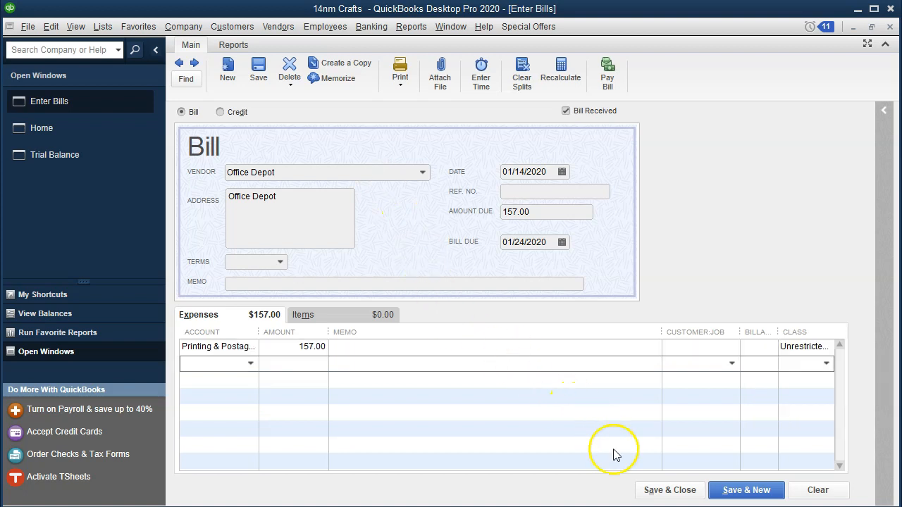
click(649, 491)
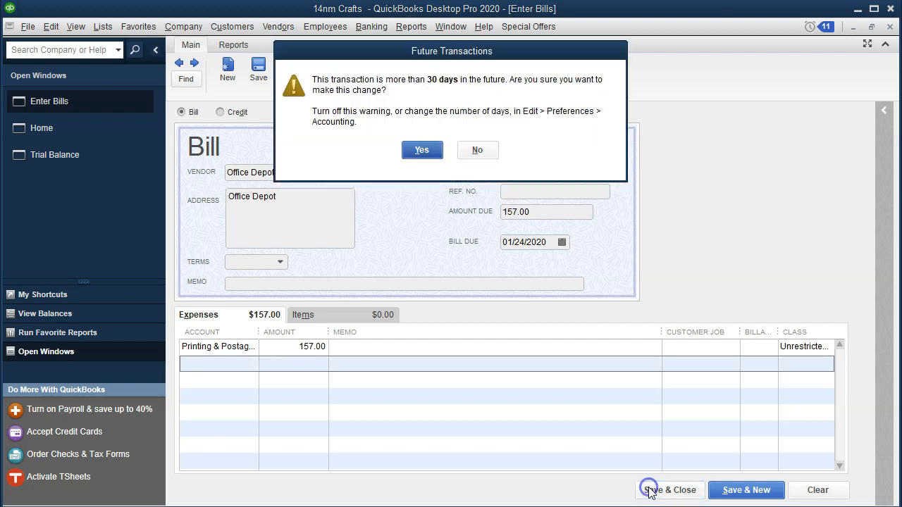
click(418, 152)
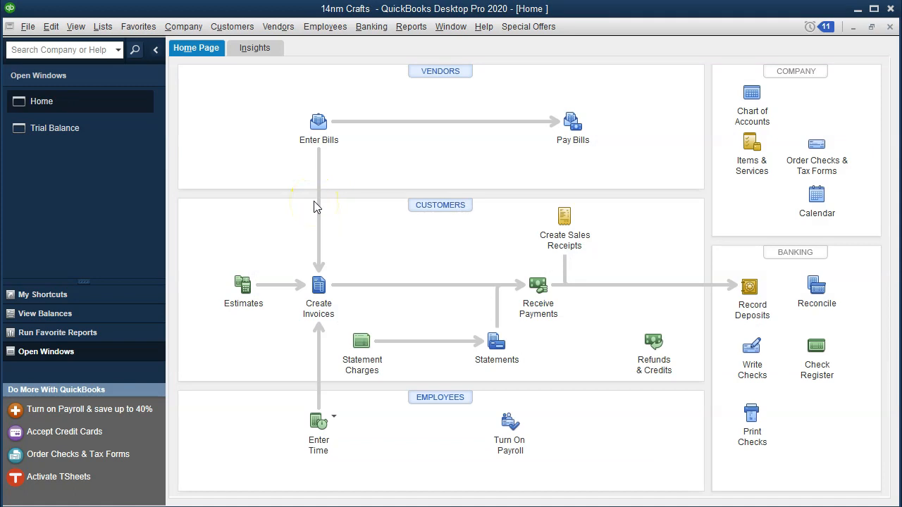
Review the Trial Balance report for the balances affected by the Office Depot bill
click(111, 135)
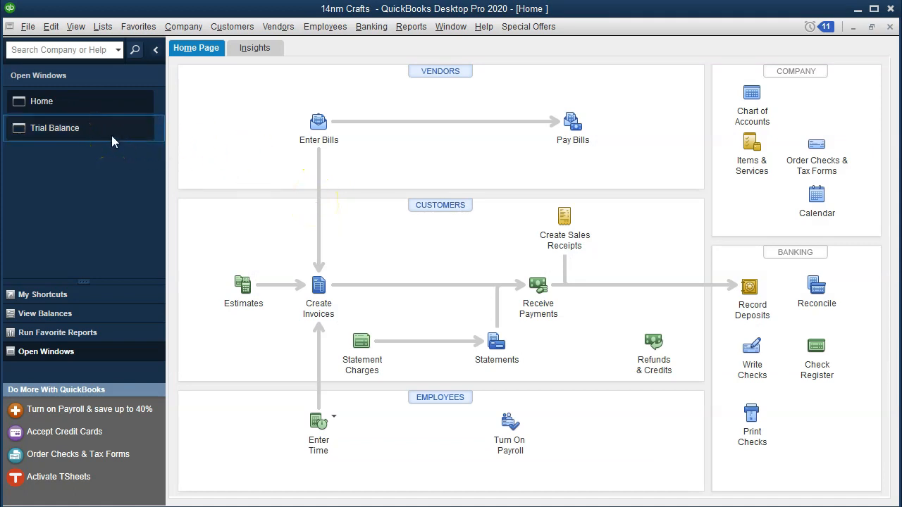
click(111, 136)
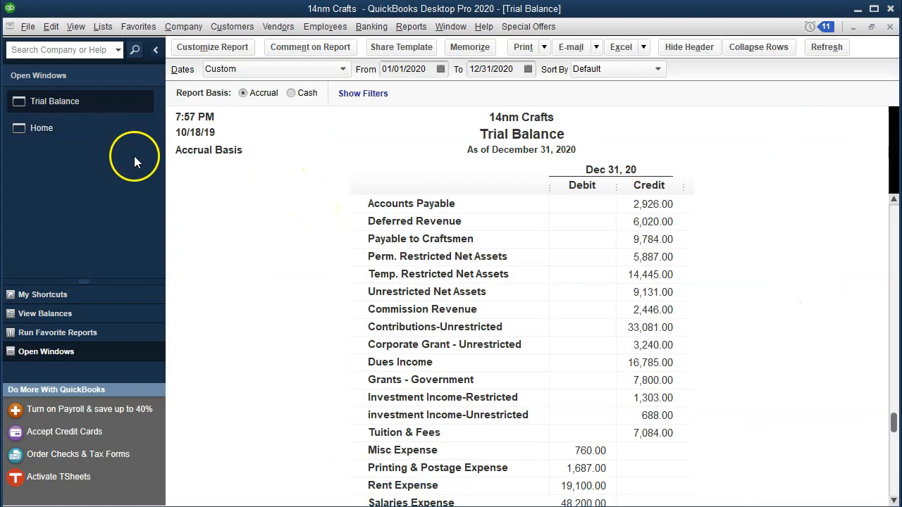
scroll(316, 294, up, 3)
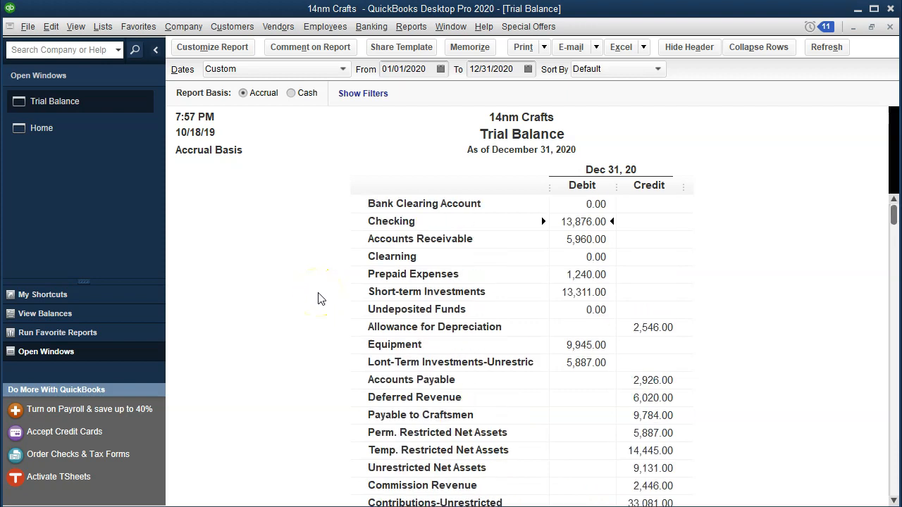
Open the transactions behind the Checking balance, widen the Split column, examine the check entries and close the detail report
double_click(571, 221)
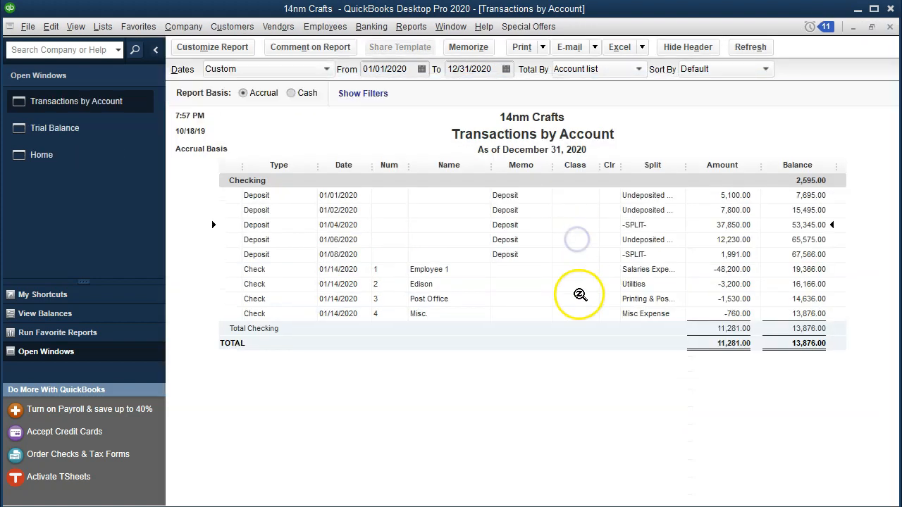
click(718, 270)
click(637, 402)
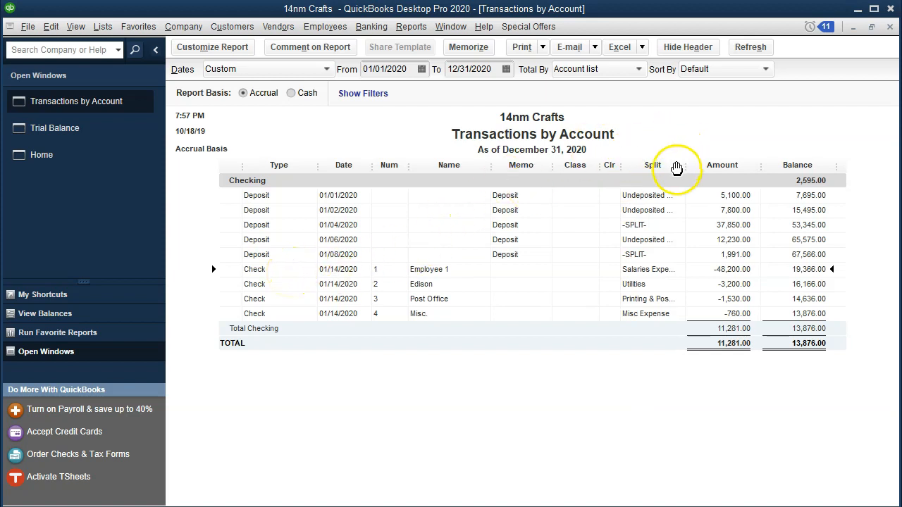
drag(685, 169, 703, 169)
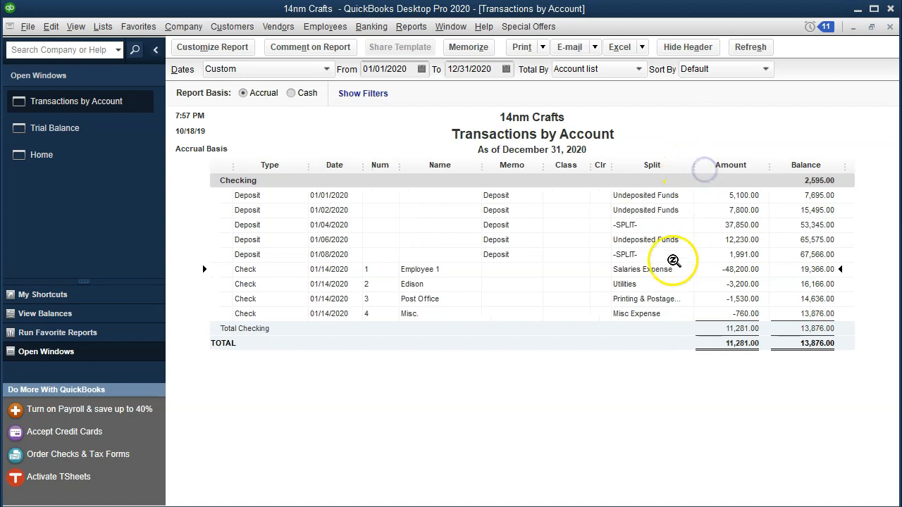
click(603, 289)
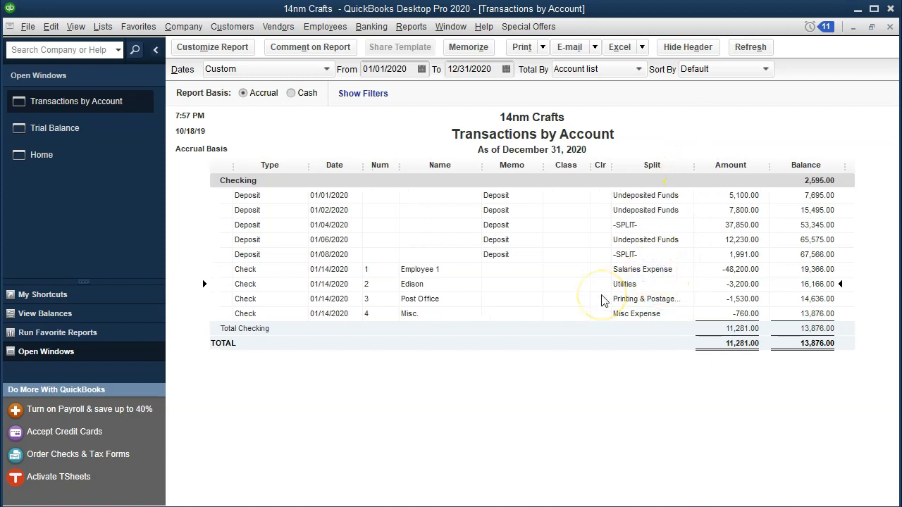
click(602, 299)
key(Down)
click(890, 27)
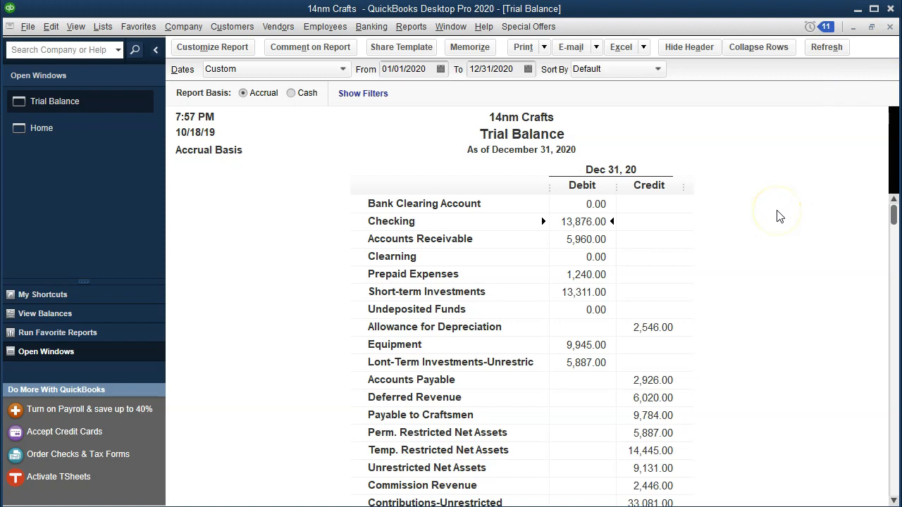
Open the transactions behind the Accounts Payable balance, check the Office Depot bill and return to the Trial Balance
click(657, 381)
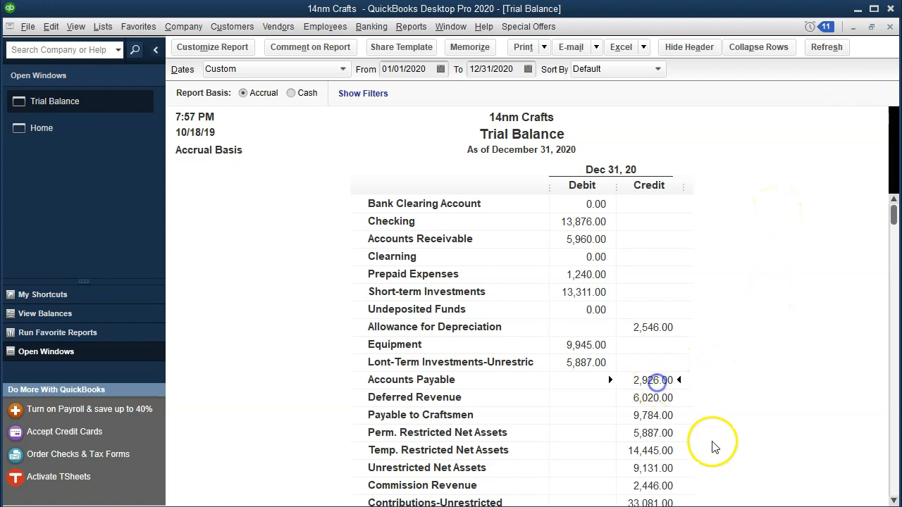
double_click(643, 380)
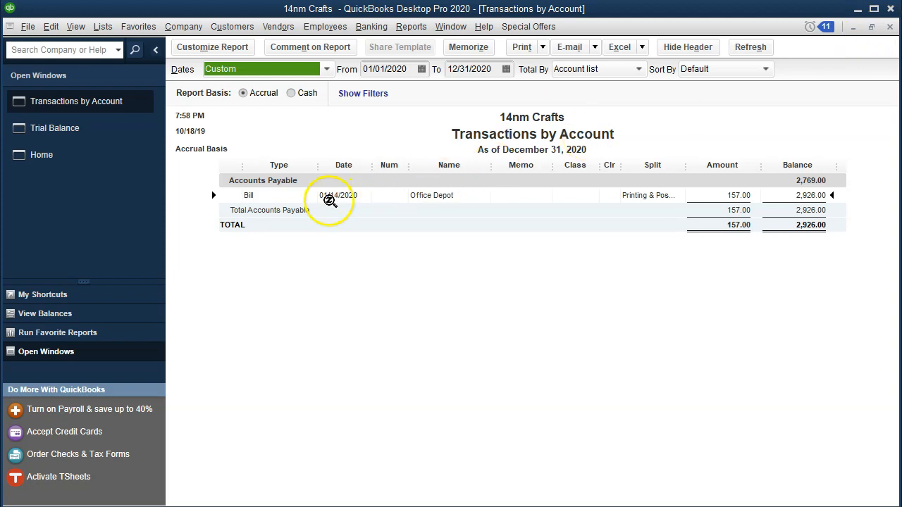
click(889, 26)
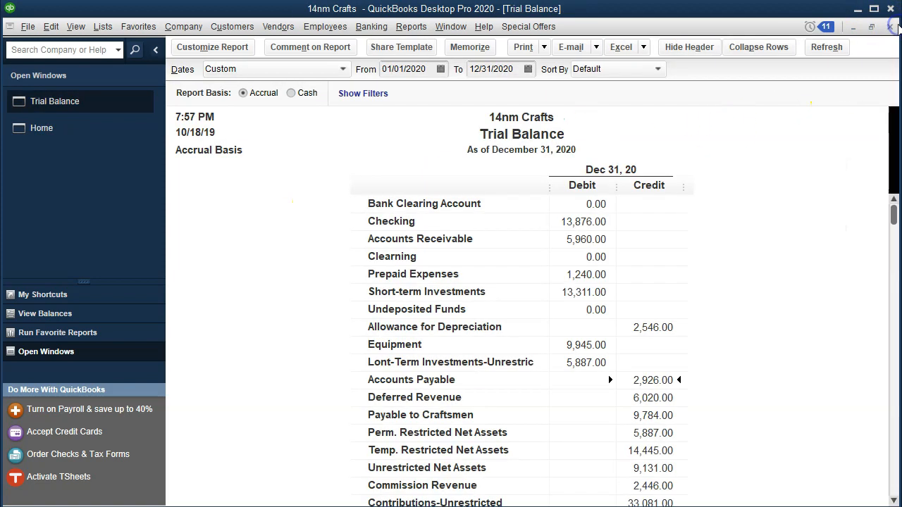
click(699, 380)
Run the Vendor Balance Detail report to compare vendor balances with Accounts Payable, then close it
click(419, 28)
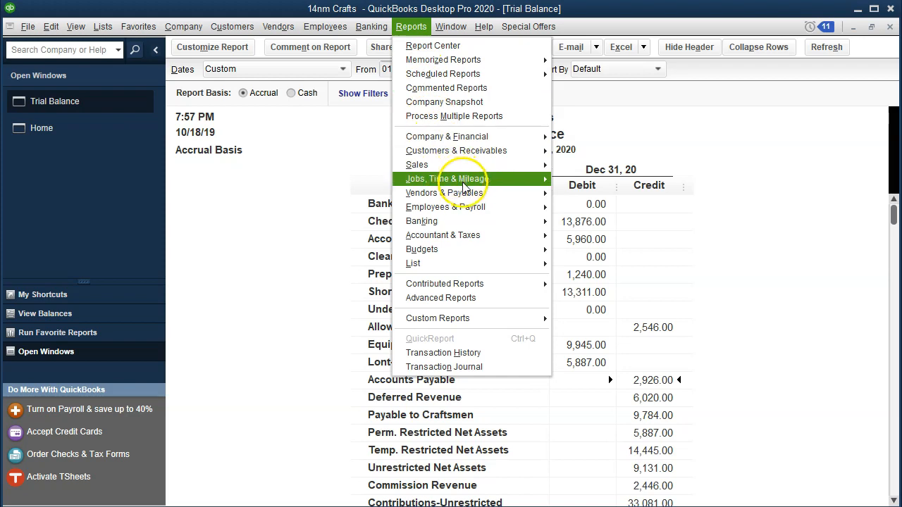
mouse_move(465, 193)
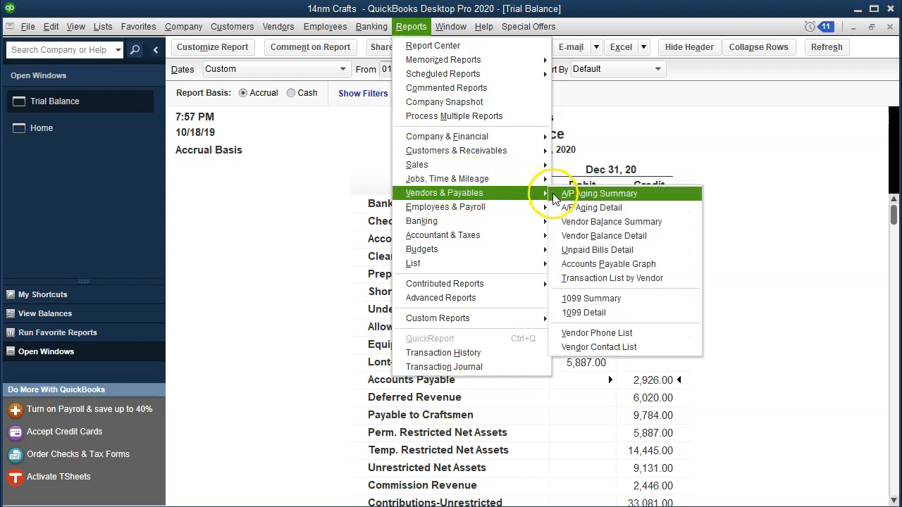
click(654, 240)
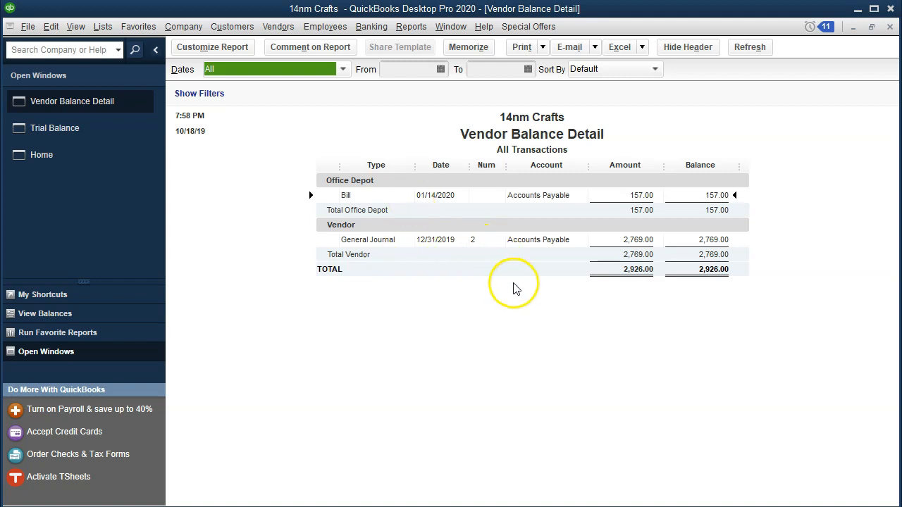
click(889, 27)
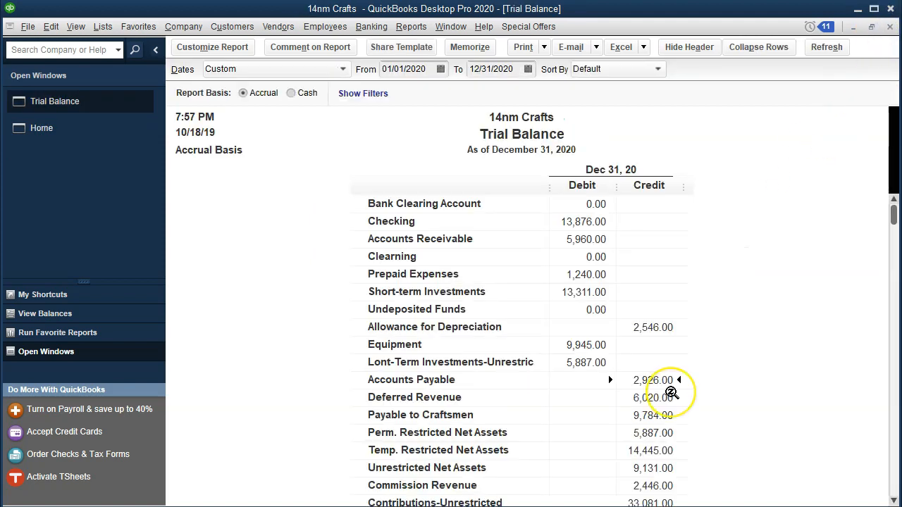
Examine the expense balances in the Trial Balance from Misc Expense through Utilities
scroll(670, 387, down, 2)
scroll(672, 392, down, 4)
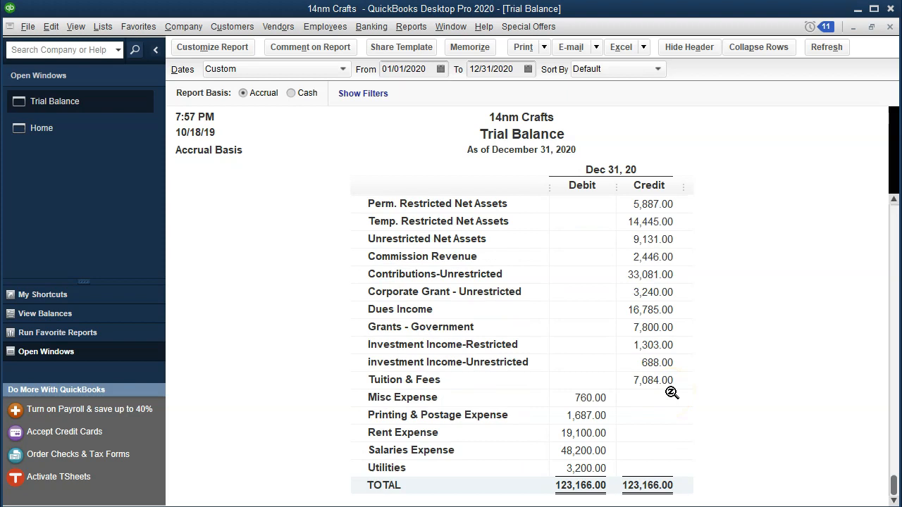
click(590, 398)
key(Down)
key(Down)
key(Down)
key(Down)
click(730, 387)
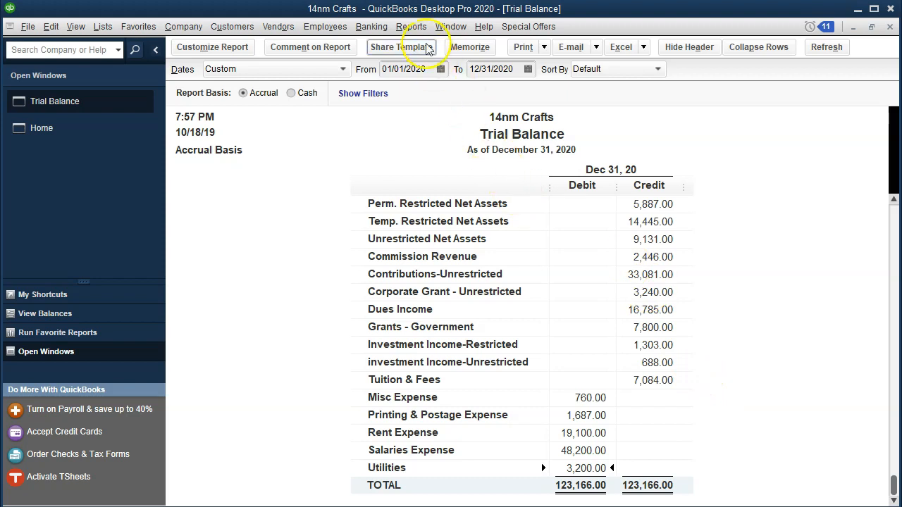
click(411, 26)
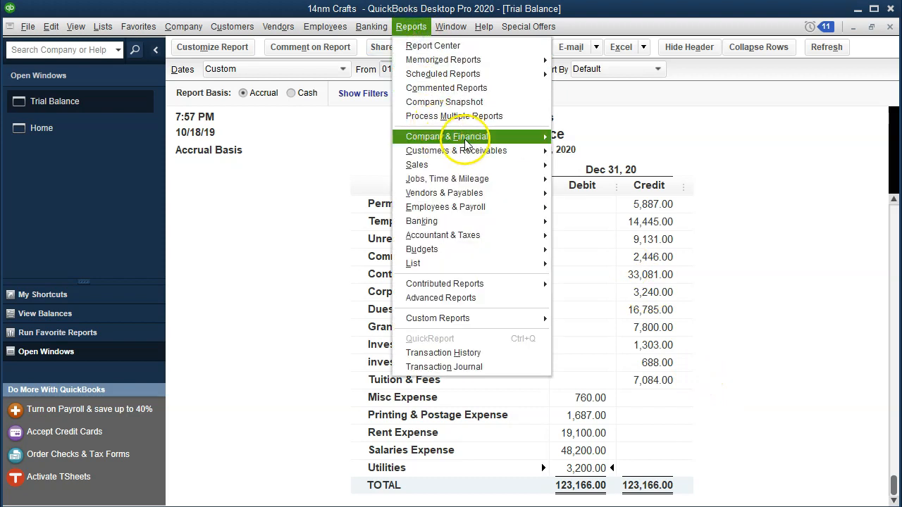
mouse_move(465, 141)
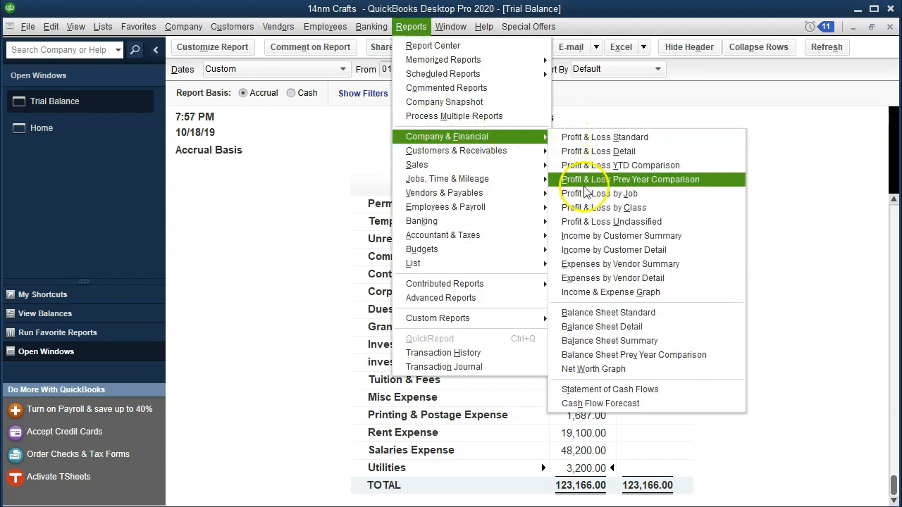
click(663, 191)
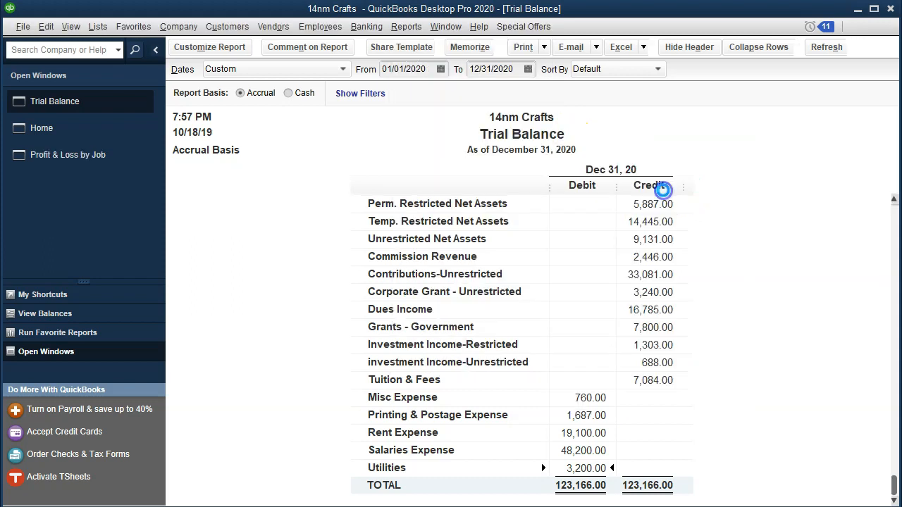
key(Tab)
text(01/01/2020)
key(Tab)
text(12/31/2020)
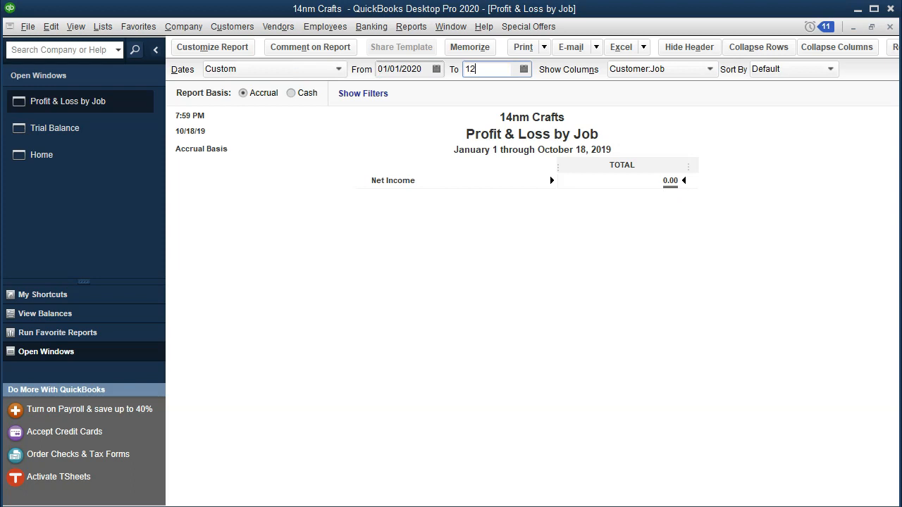
key(Tab)
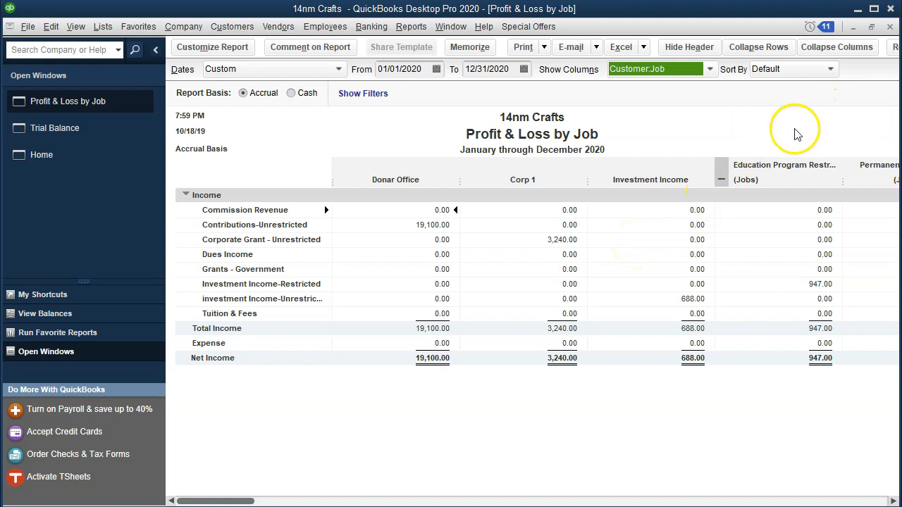
click(889, 26)
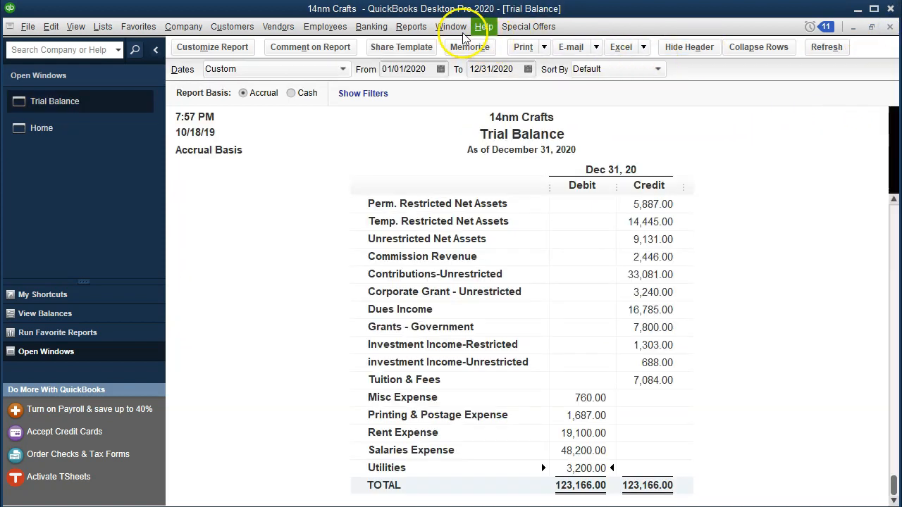
Run the Profit & Loss by Class report for 01/01/2020 through 12/31/2020
click(419, 29)
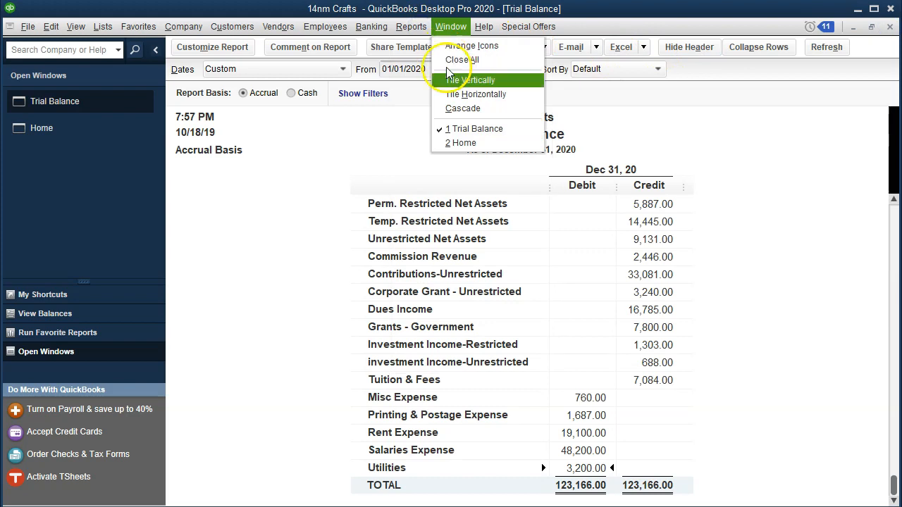
mouse_move(518, 139)
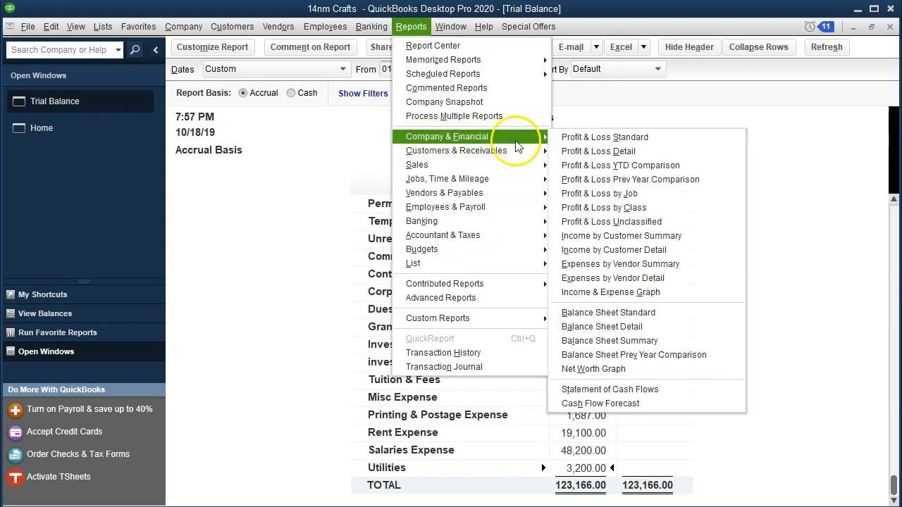
click(658, 209)
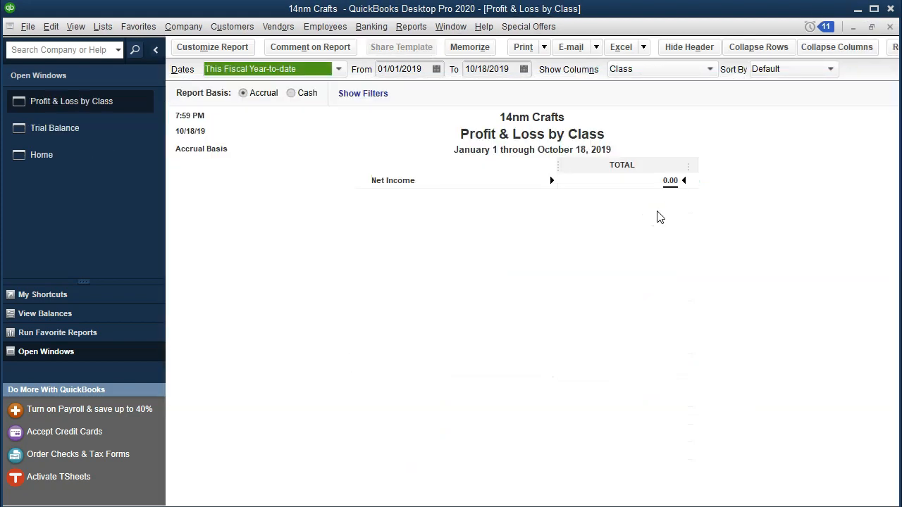
key(Tab)
text(0)
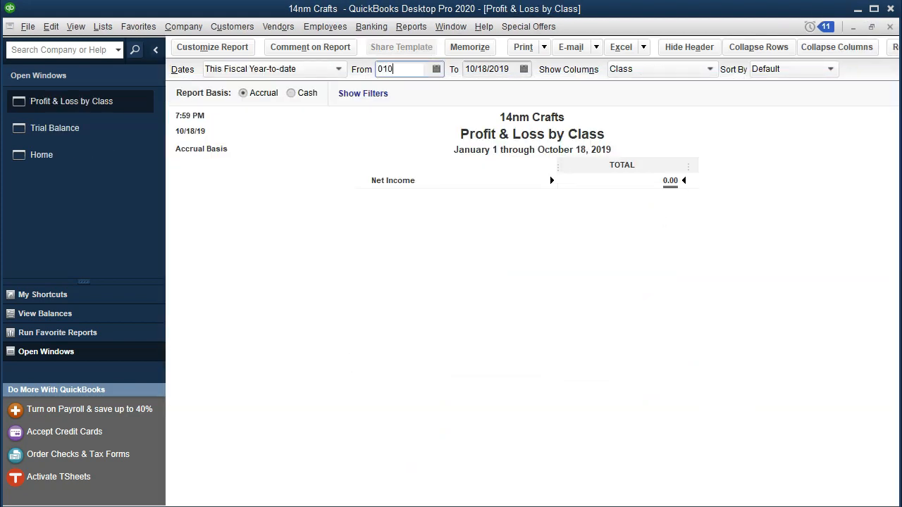
text(1/01/20)
key(Tab)
text(123120)
key(Tab)
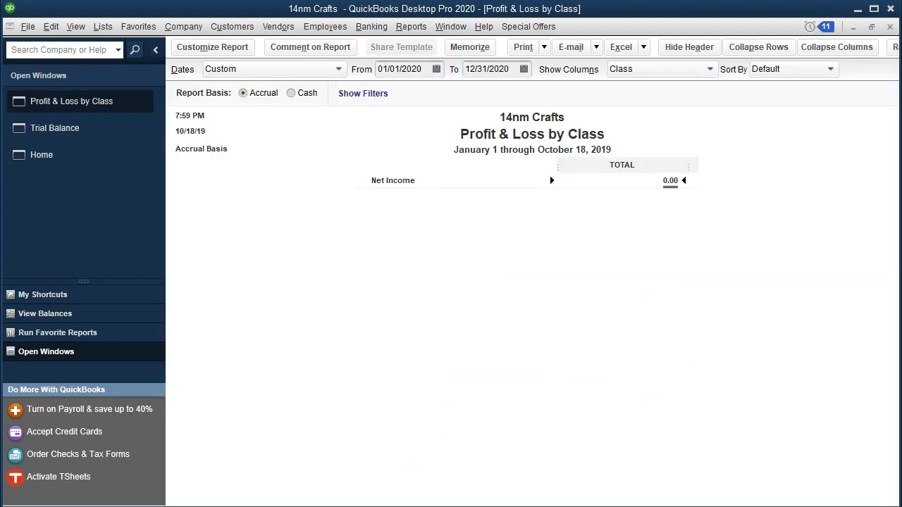
Examine the expense lines under the Fund Rasing class and compare them with the program class columns
click(637, 297)
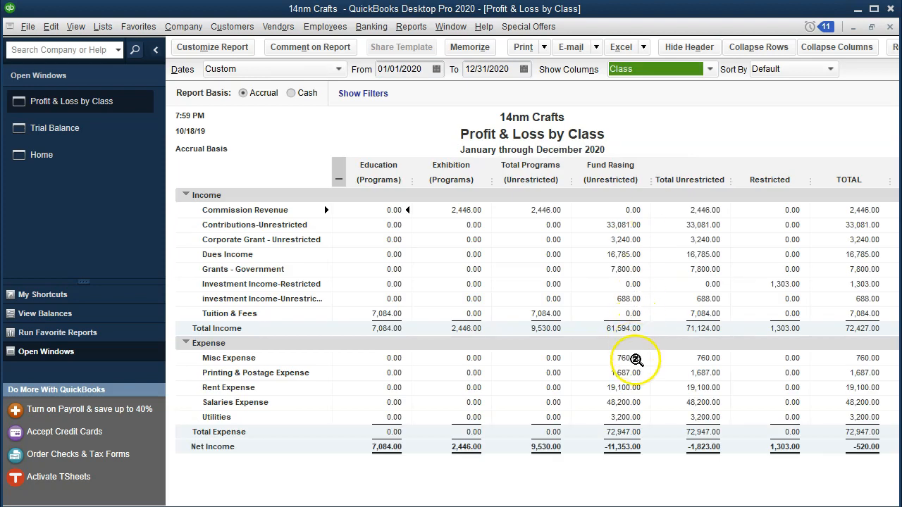
click(635, 360)
key(Down)
key(Down)
key(Down)
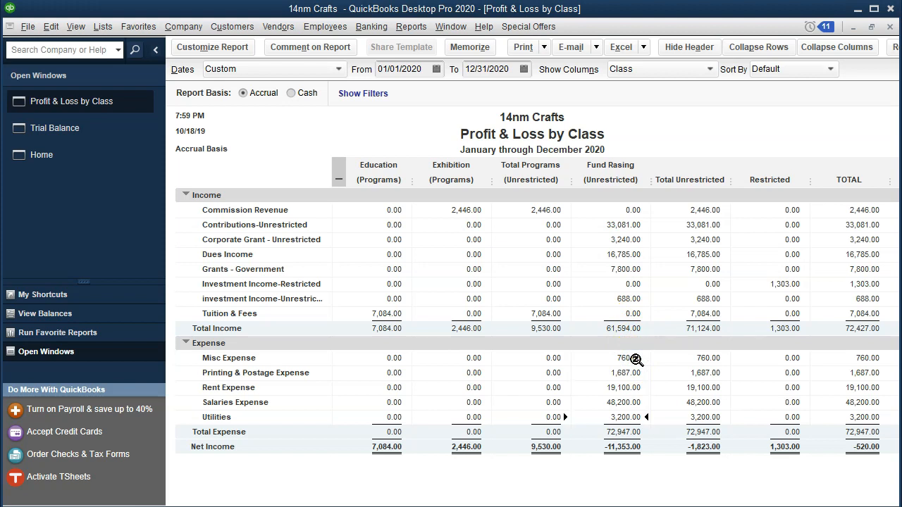
key(Left)
key(Left)
key(Left)
key(Right)
key(Right)
key(Right)
Switch to the Excel workbook, check the functional expense allocation percentages on the Example (7) sheet and return to the QuickBooks class report
key(alt+Tab)
click(625, 341)
key(Right)
key(Right)
key(Right)
key(Right)
key(Right)
key(Right)
key(Right)
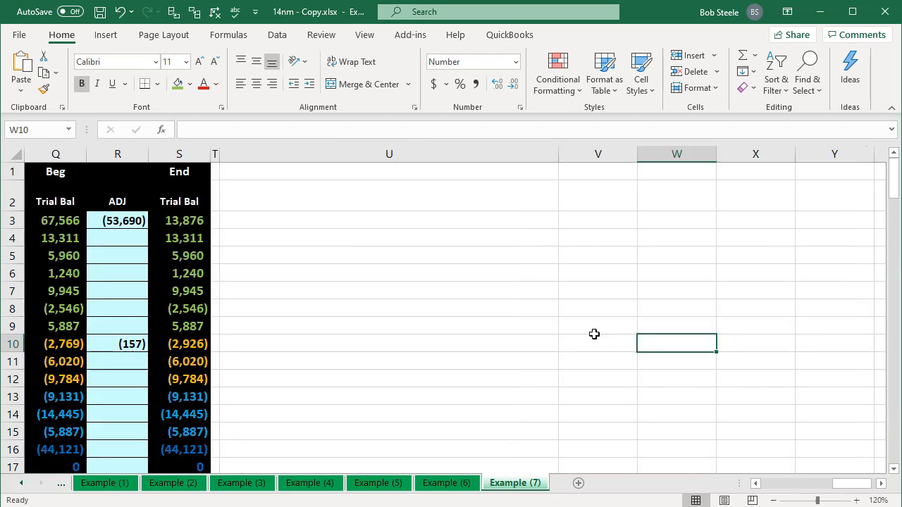
scroll(594, 334, down, 7)
click(625, 201)
key(Right)
key(Right)
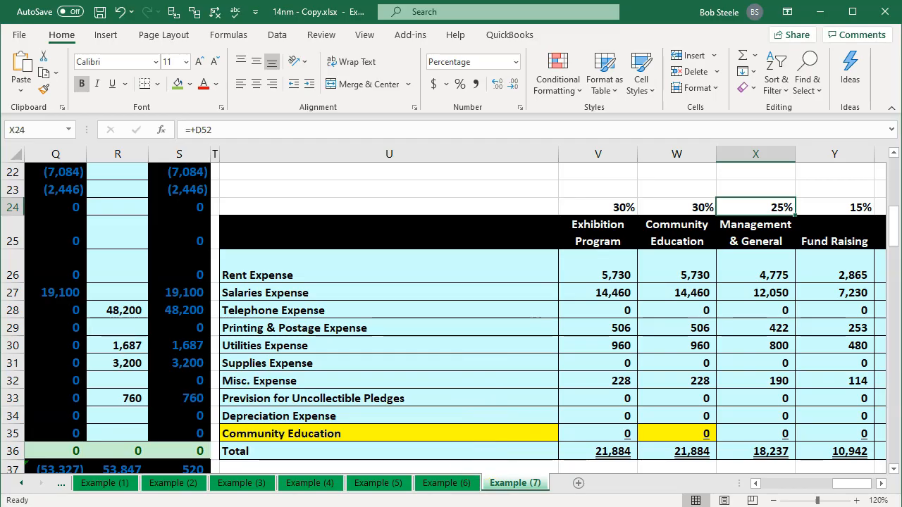
click(463, 505)
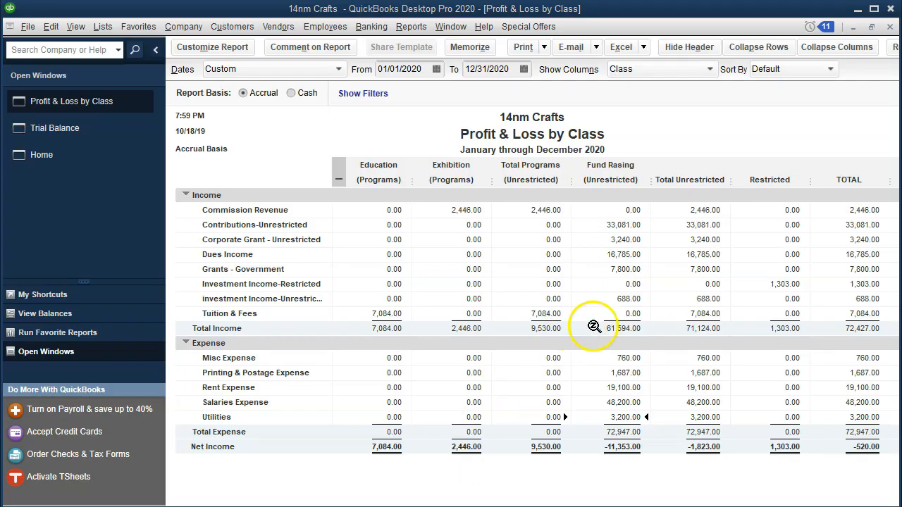